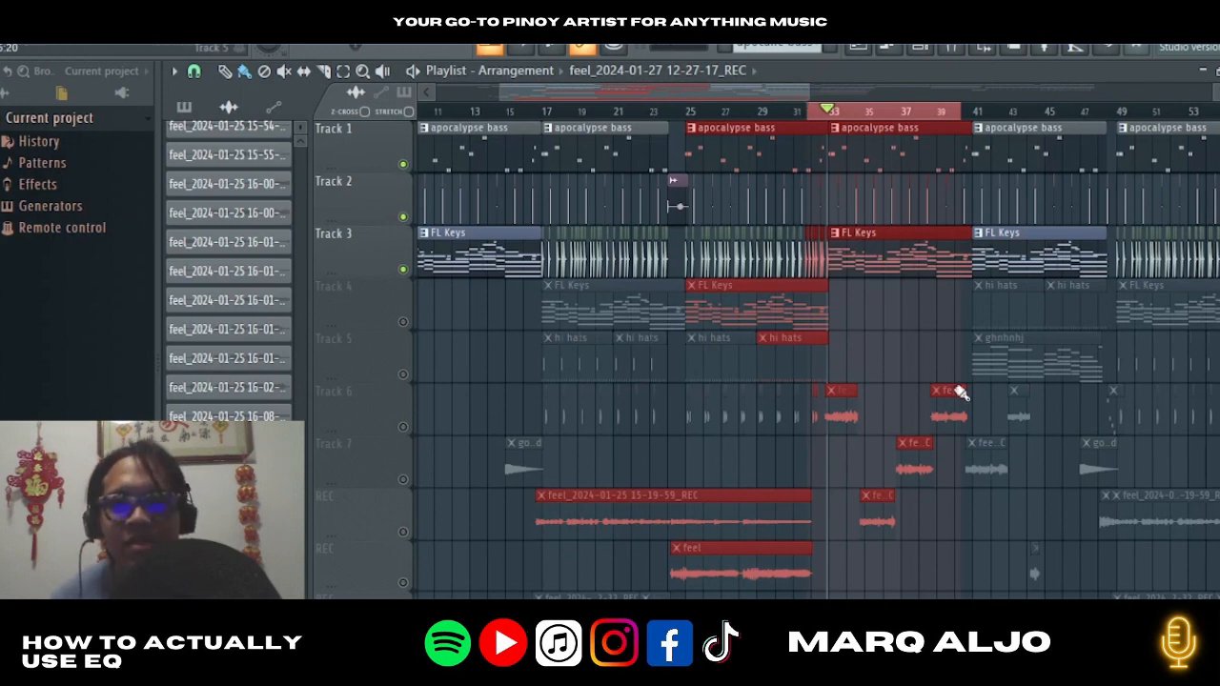
scroll(953, 400, "down", 7)
scroll(953, 401, "down", 1)
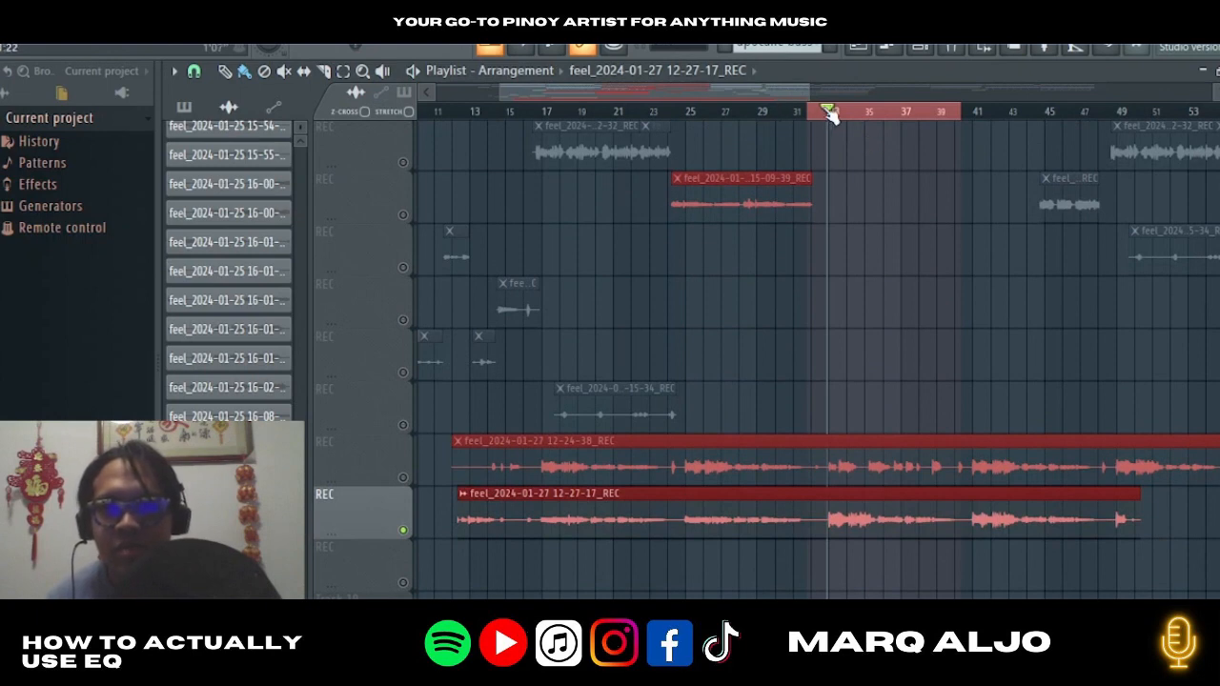
left_click_drag(829, 113, 807, 112)
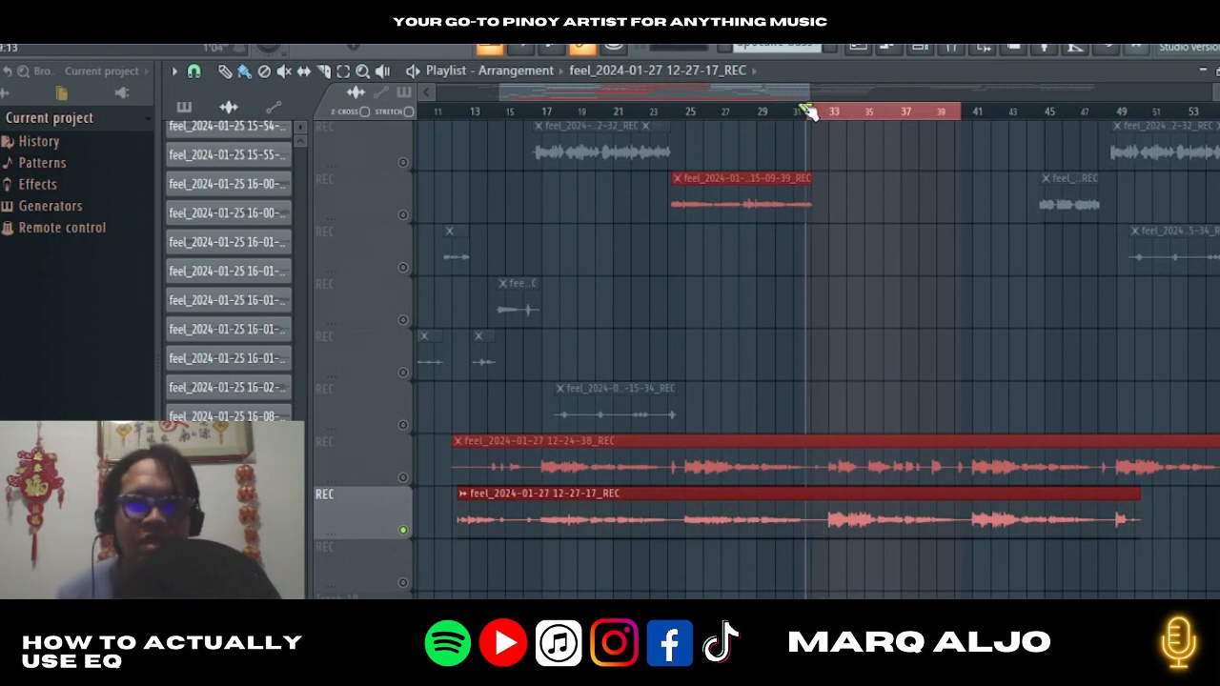
scroll(893, 313, "up", 2)
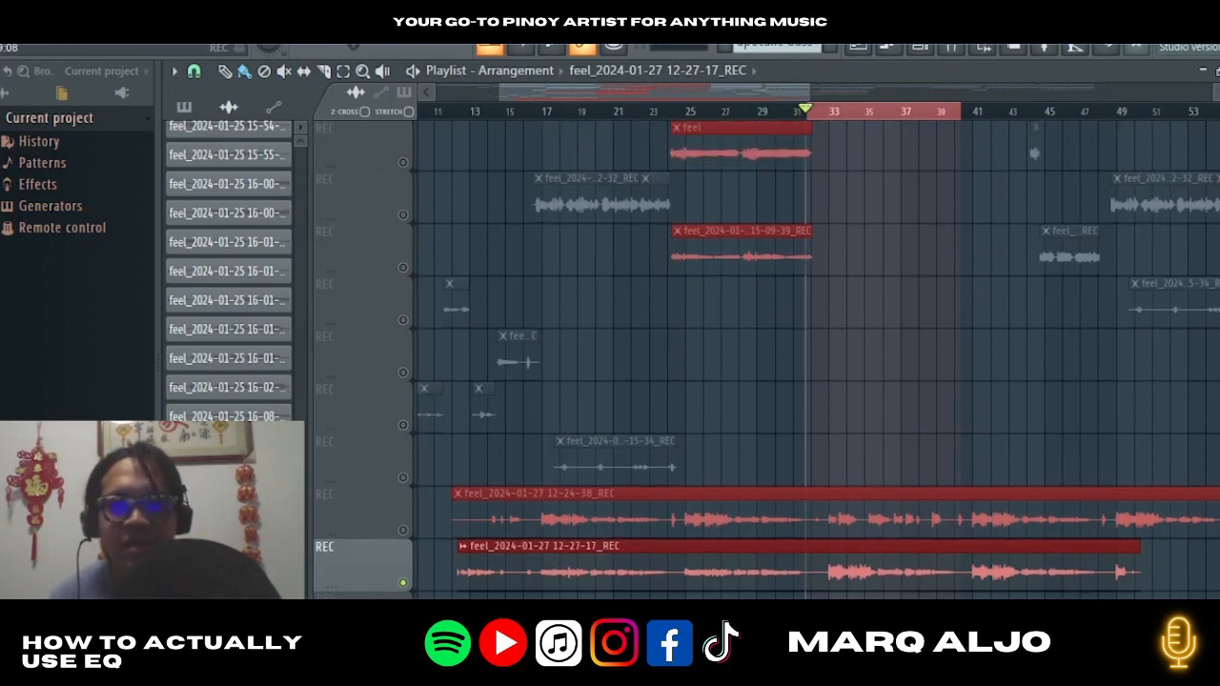
key("space")
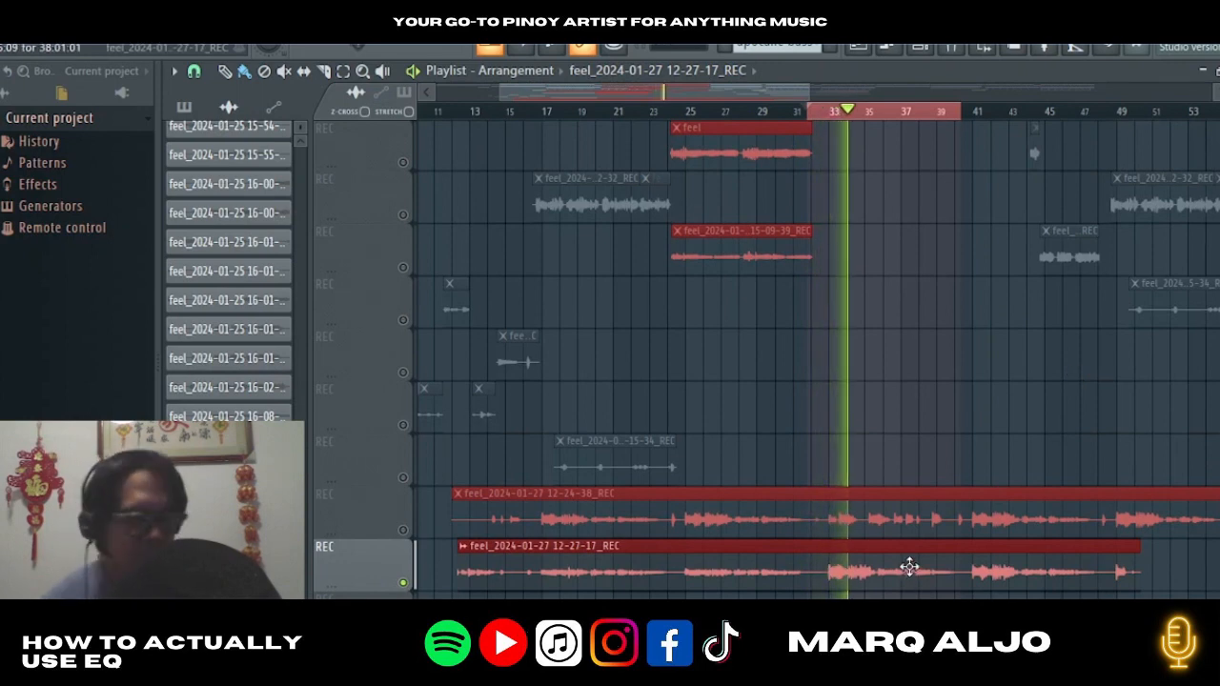
scroll(958, 477, "up", 3)
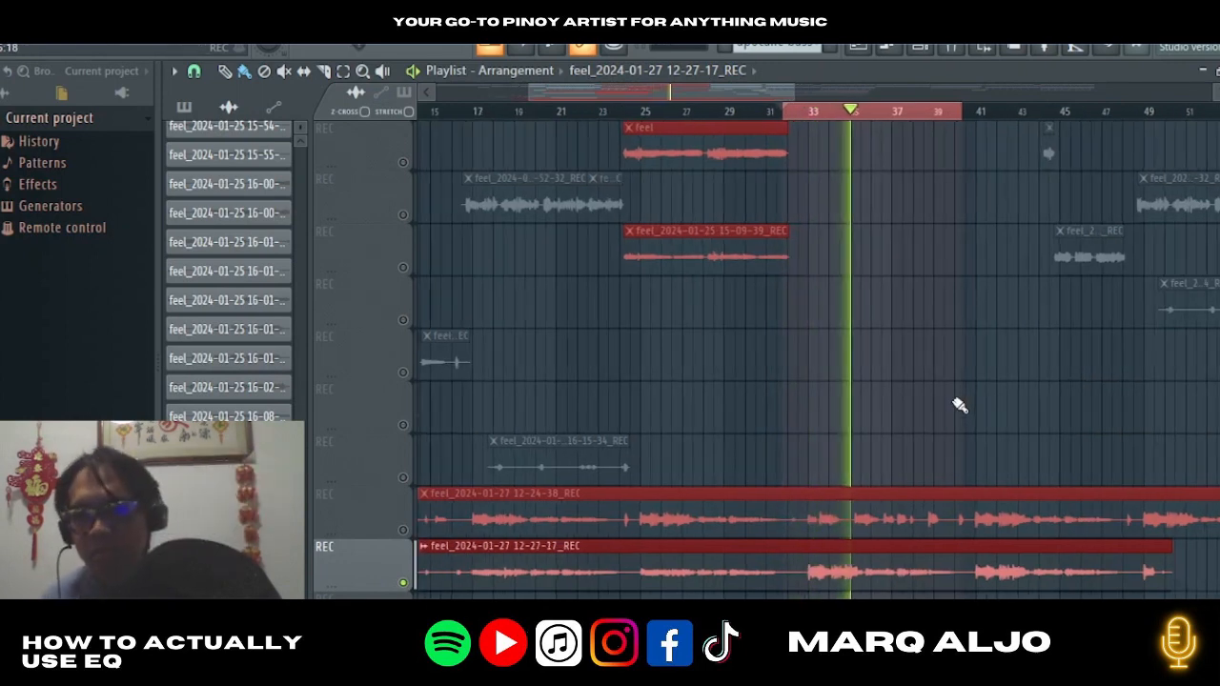
scroll(836, 409, "up", 3)
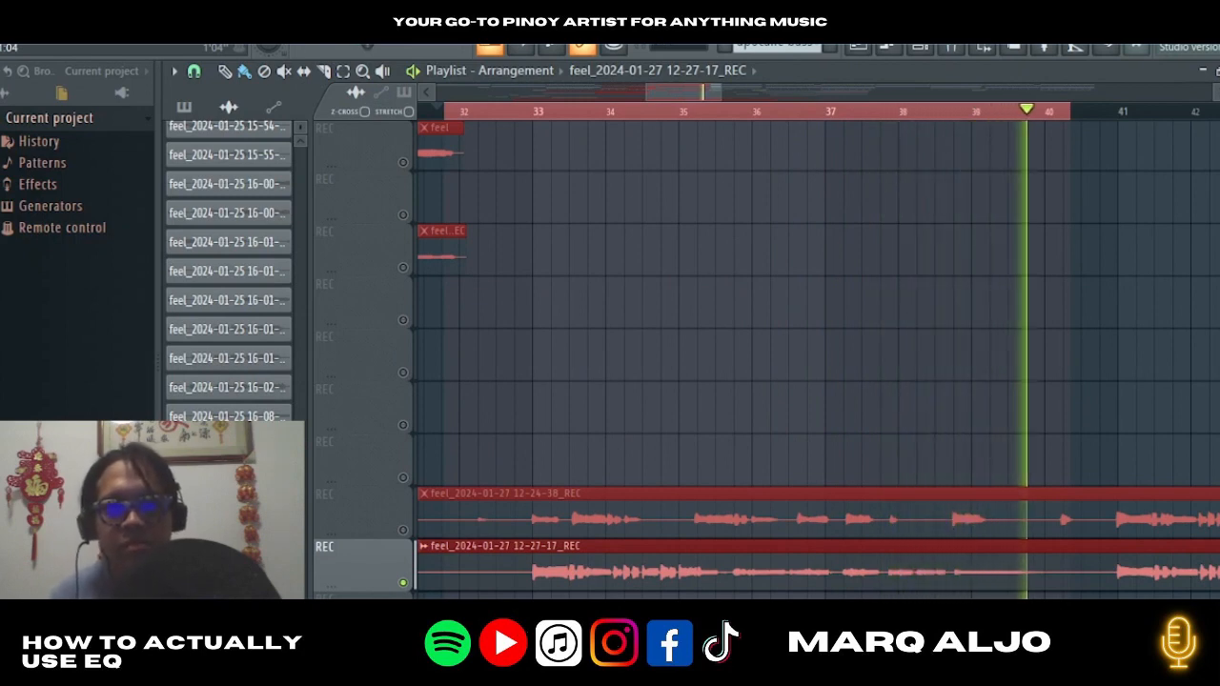
key("space")
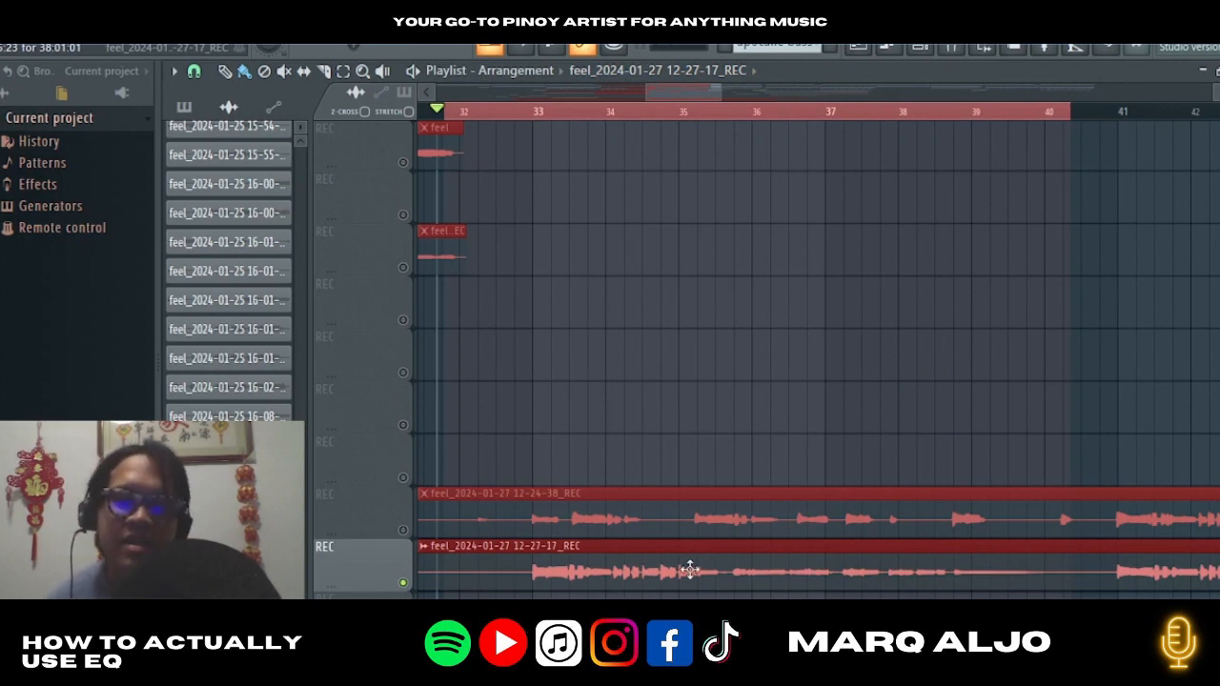
Clear the playlist clip selection and show the mixer, repositioned so the effect slots of Insert 7 are fully in view.
left_click(950, 50)
left_click(714, 154)
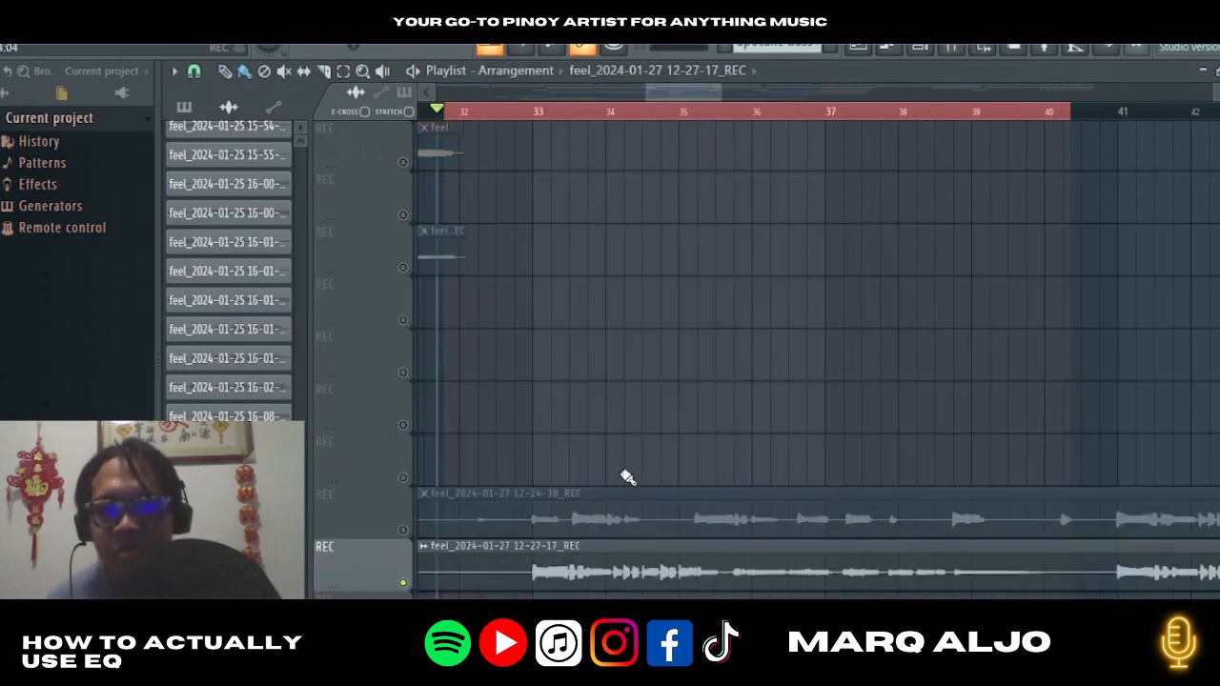
left_click(951, 52)
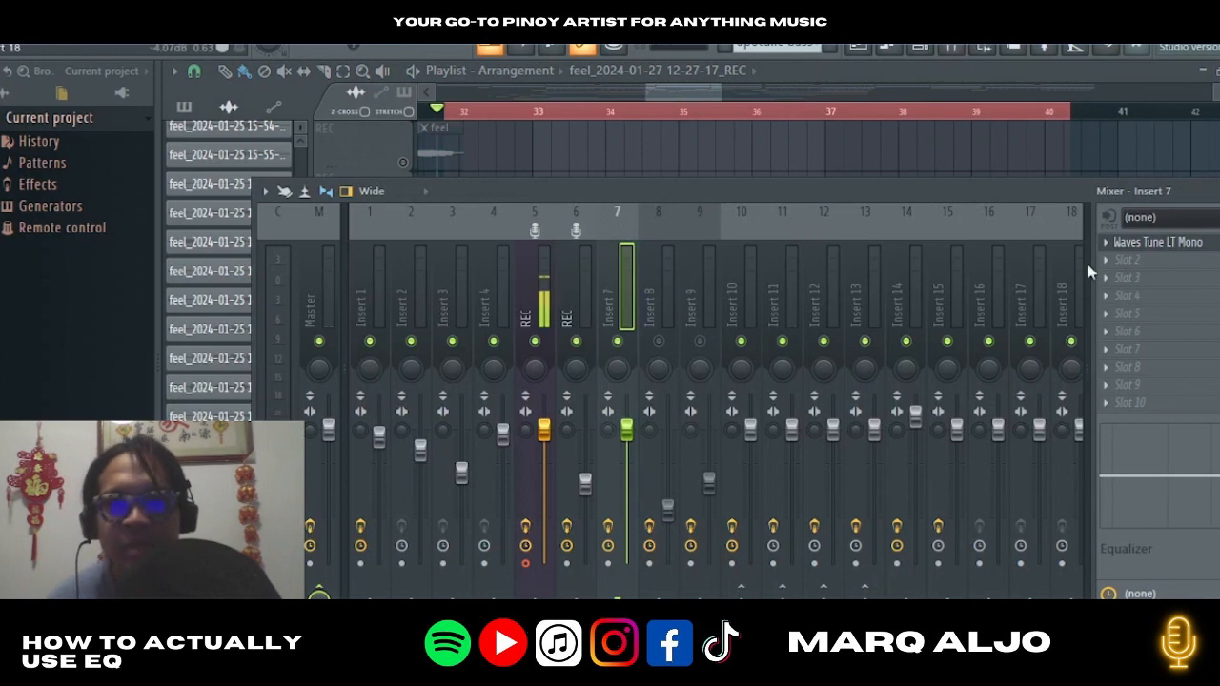
left_click_drag(1106, 198, 832, 194)
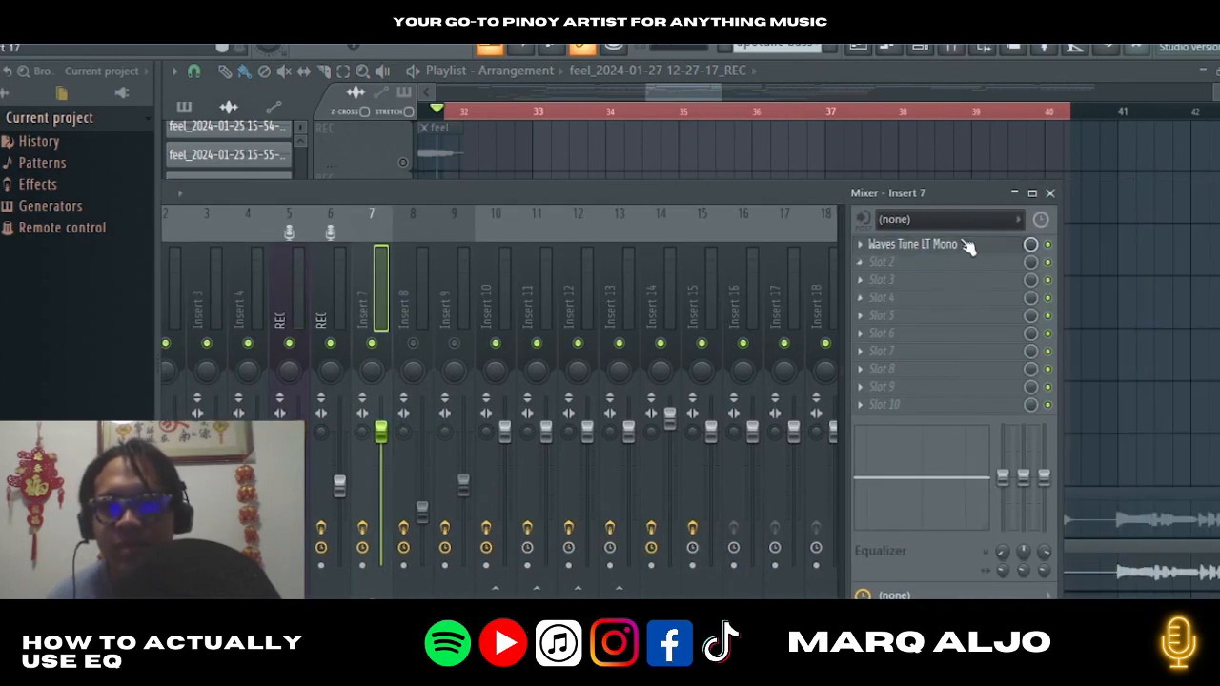
Open Waves Tune LT Mono on mixer Insert 7, look over its pitch editor, and close it again.
left_click(904, 246)
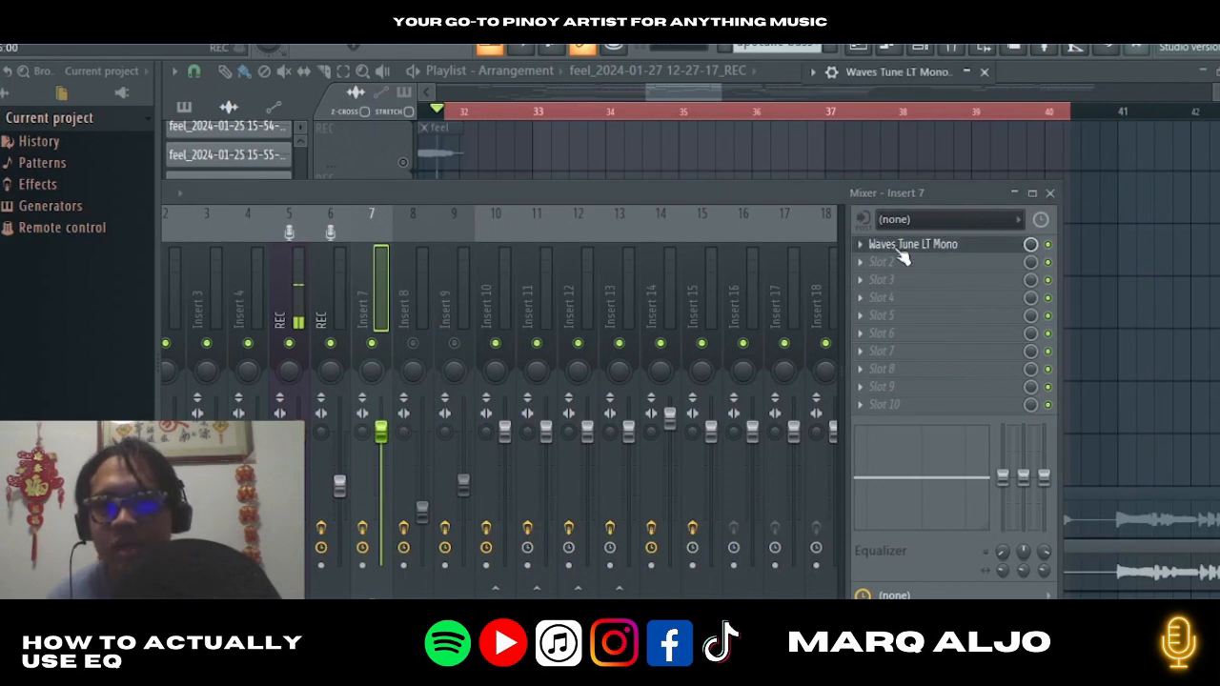
left_click(891, 72)
left_click_drag(891, 73, 437, 70)
left_click_drag(709, 84, 775, 75)
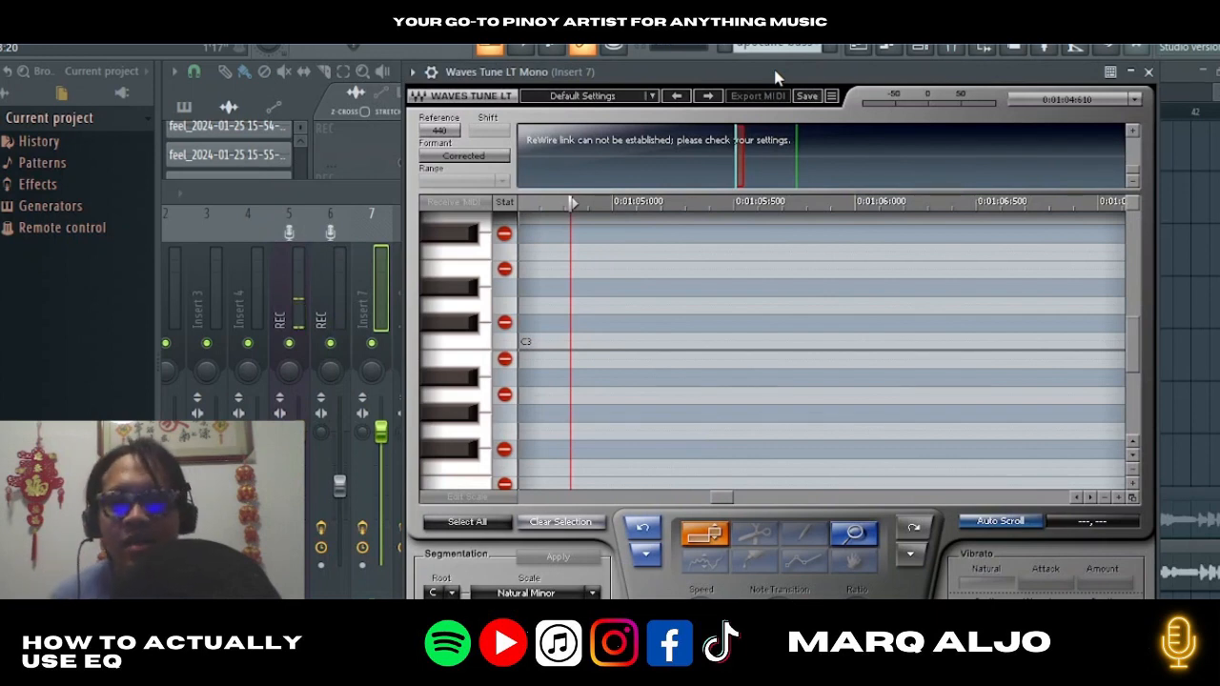
left_click_drag(774, 77, 781, 98)
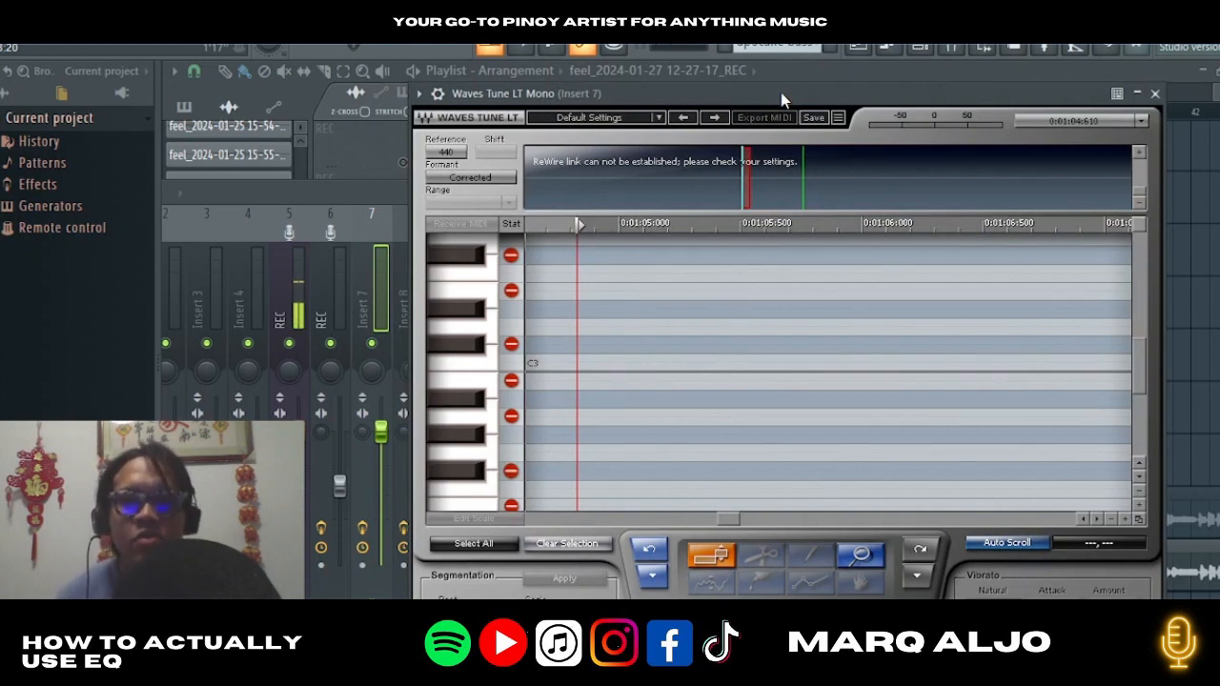
left_click_drag(781, 93, 784, 96)
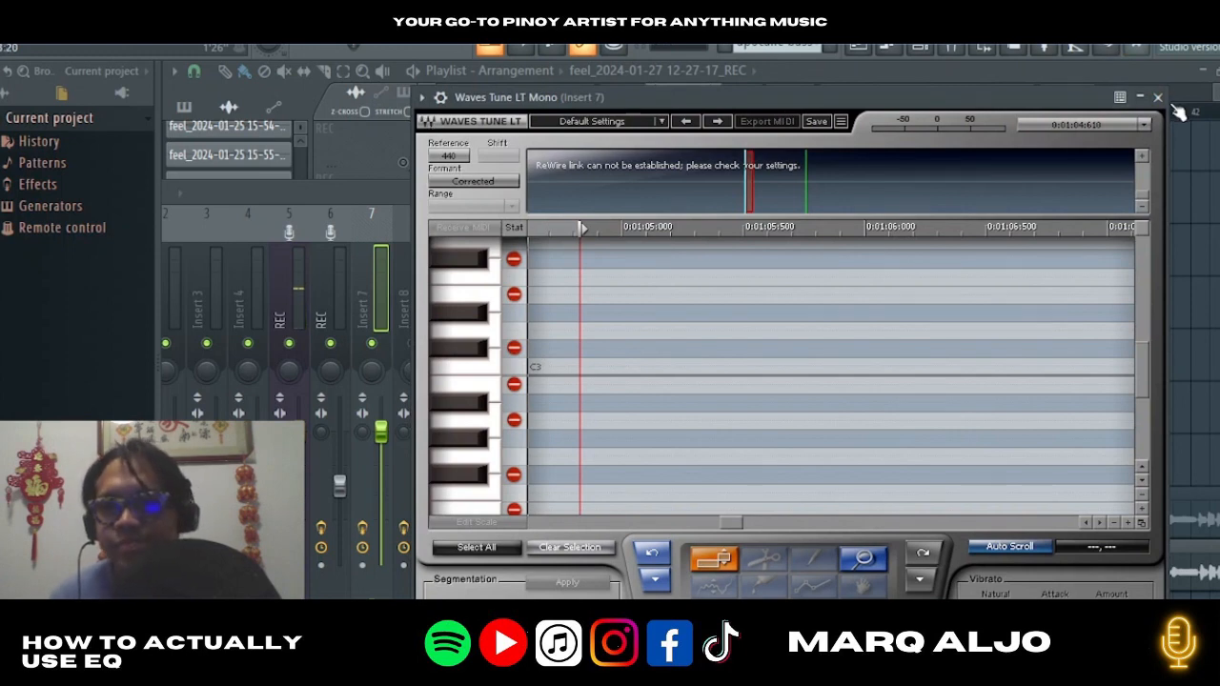
left_click(1159, 97)
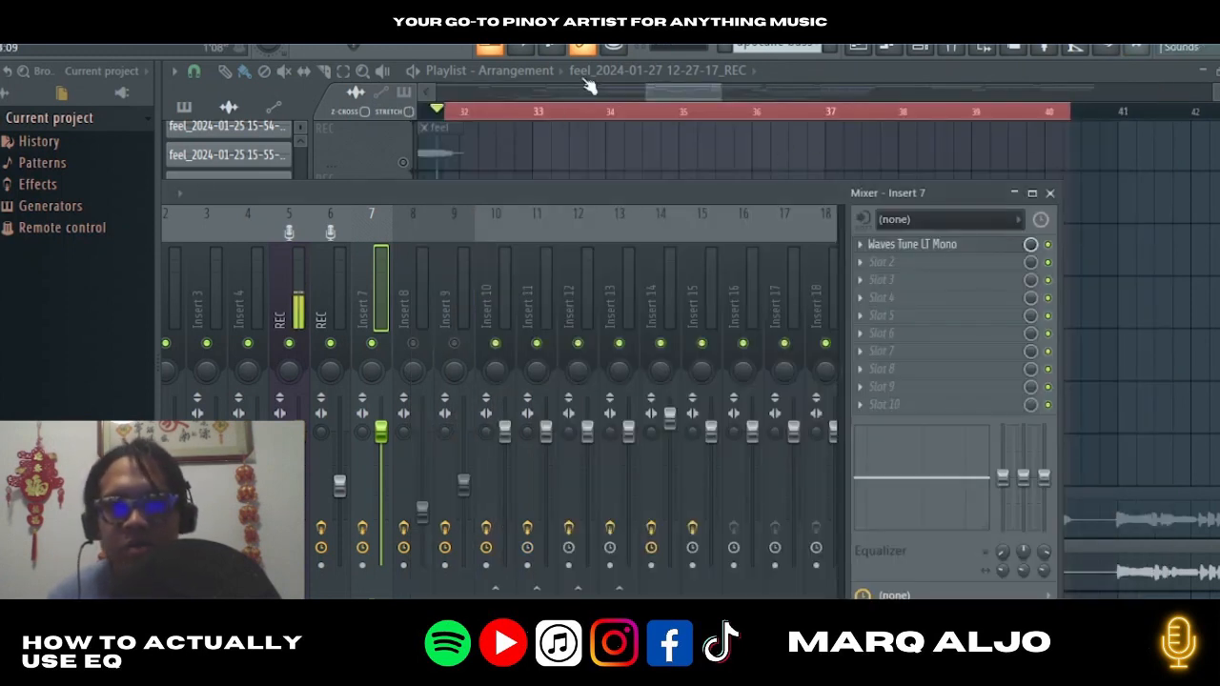
left_click(664, 93)
left_click_drag(664, 93, 658, 93)
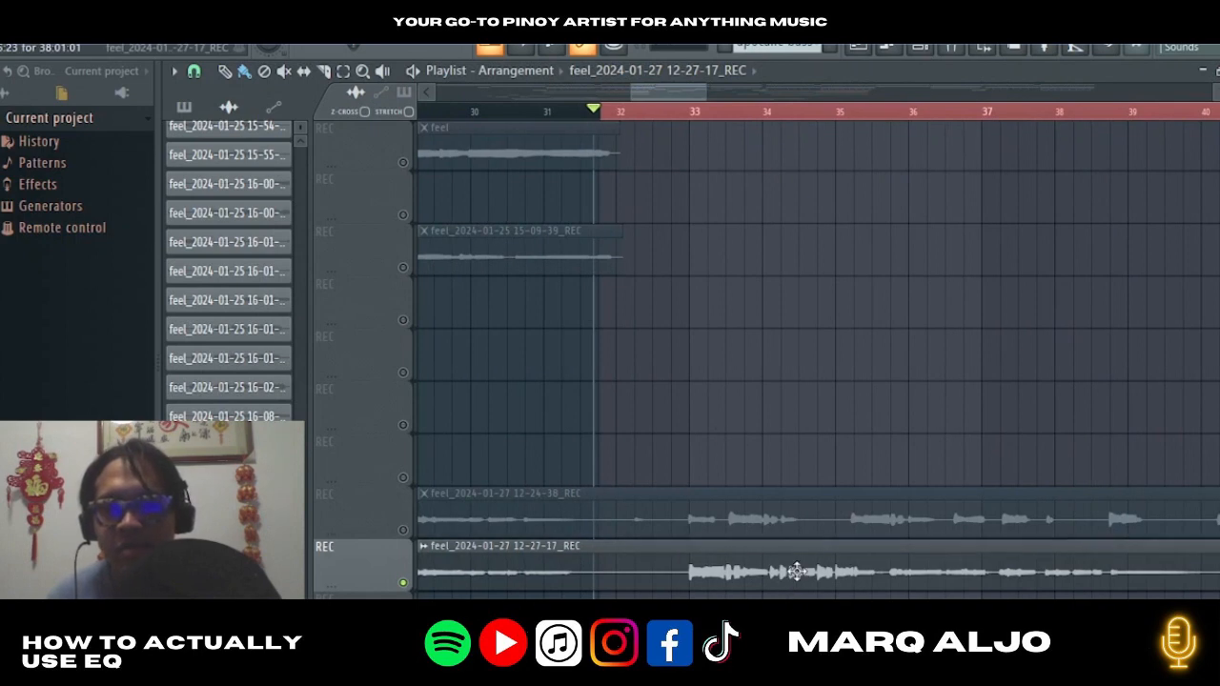
double_click(796, 570)
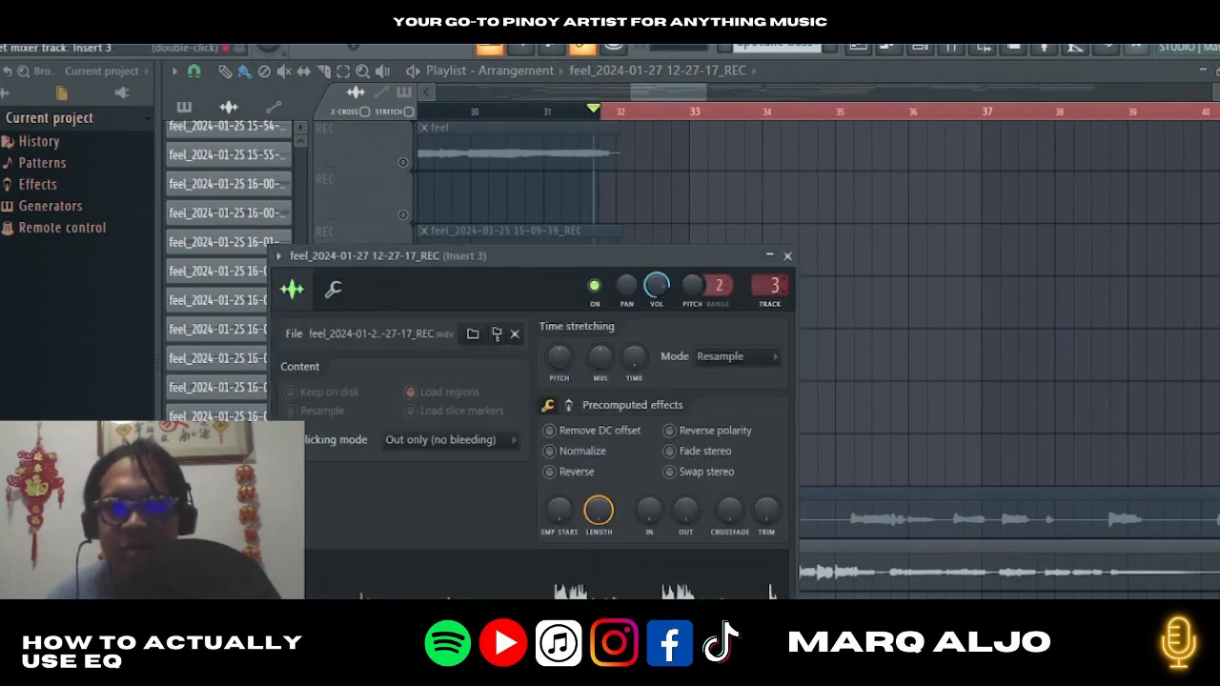
scroll(773, 285, "up", 1)
scroll(773, 285, "up", 2)
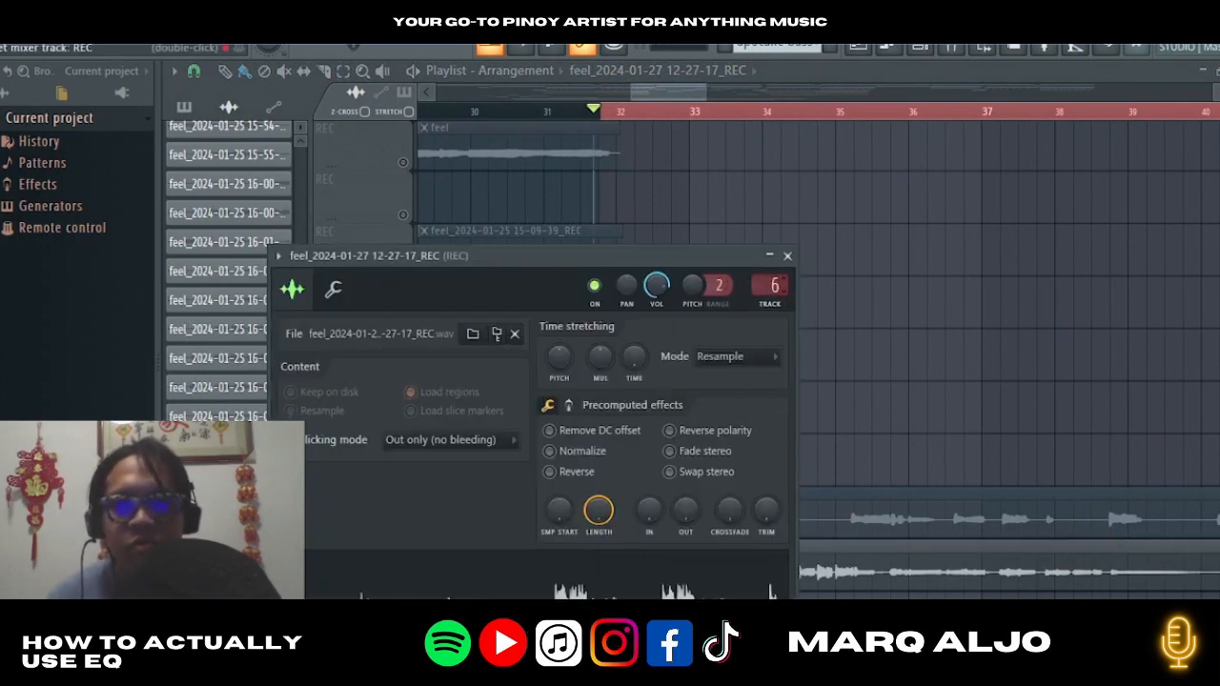
scroll(773, 285, "up", 1)
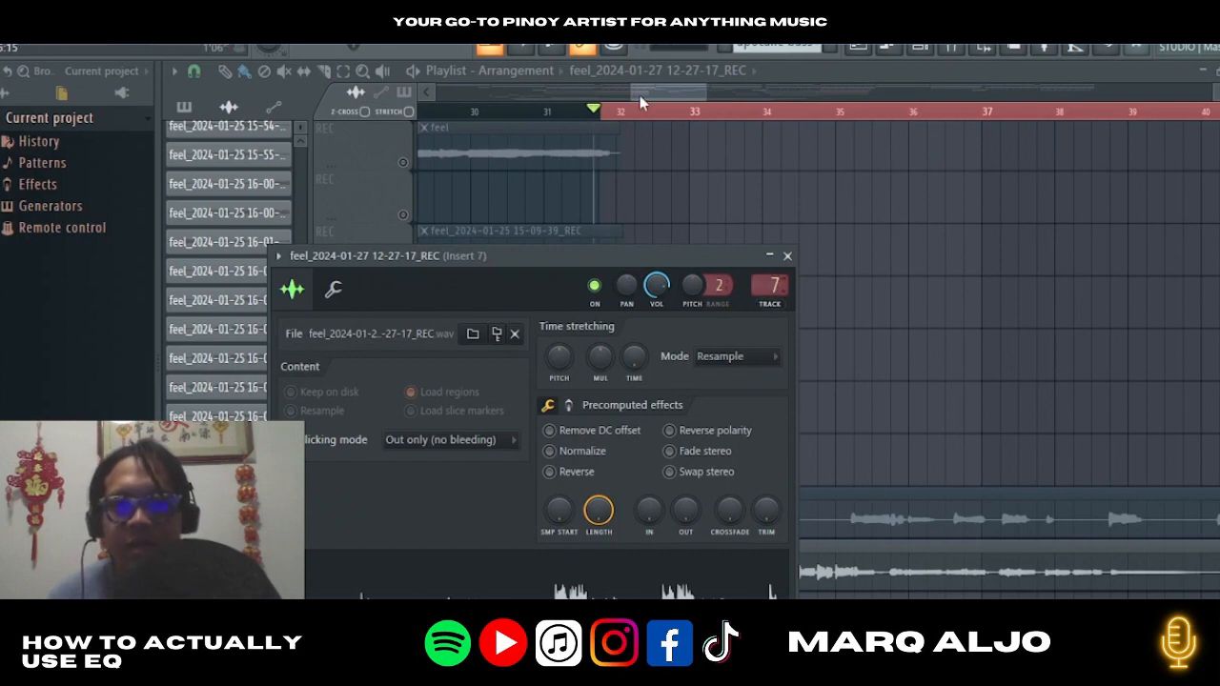
left_click_drag(639, 91, 688, 95)
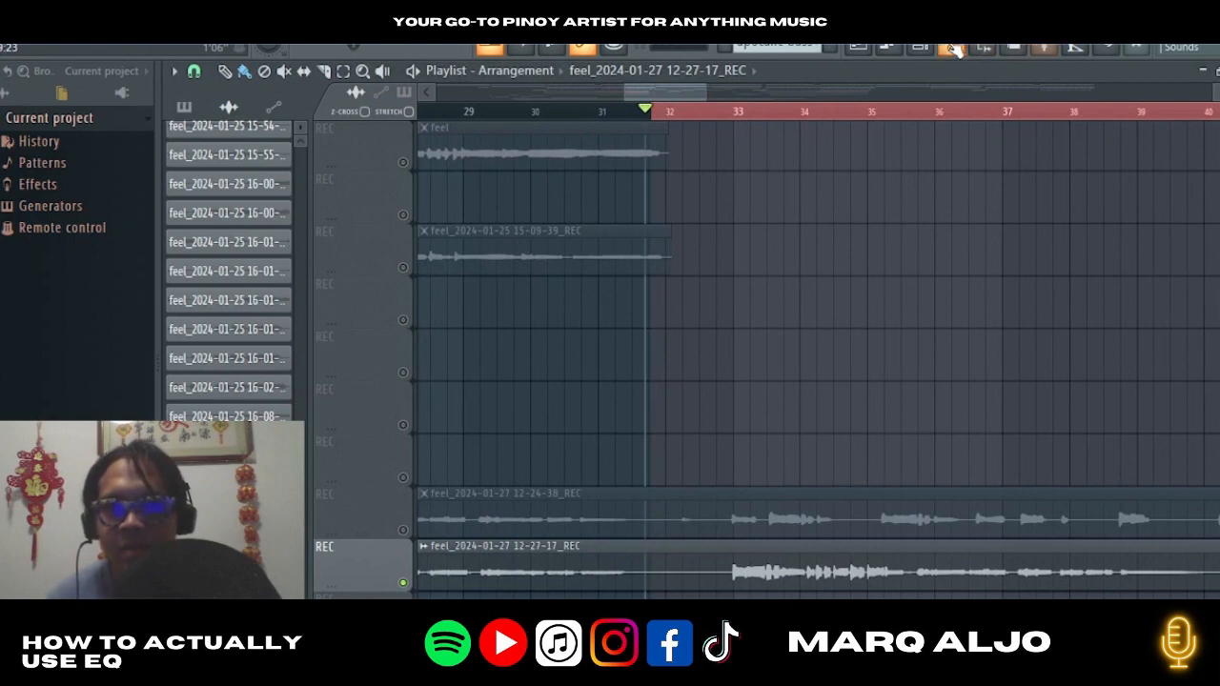
Reopen Waves Tune LT Mono on Insert 7 and play the selected range so it scans the vocal, stopping once the range is covered.
key("F9")
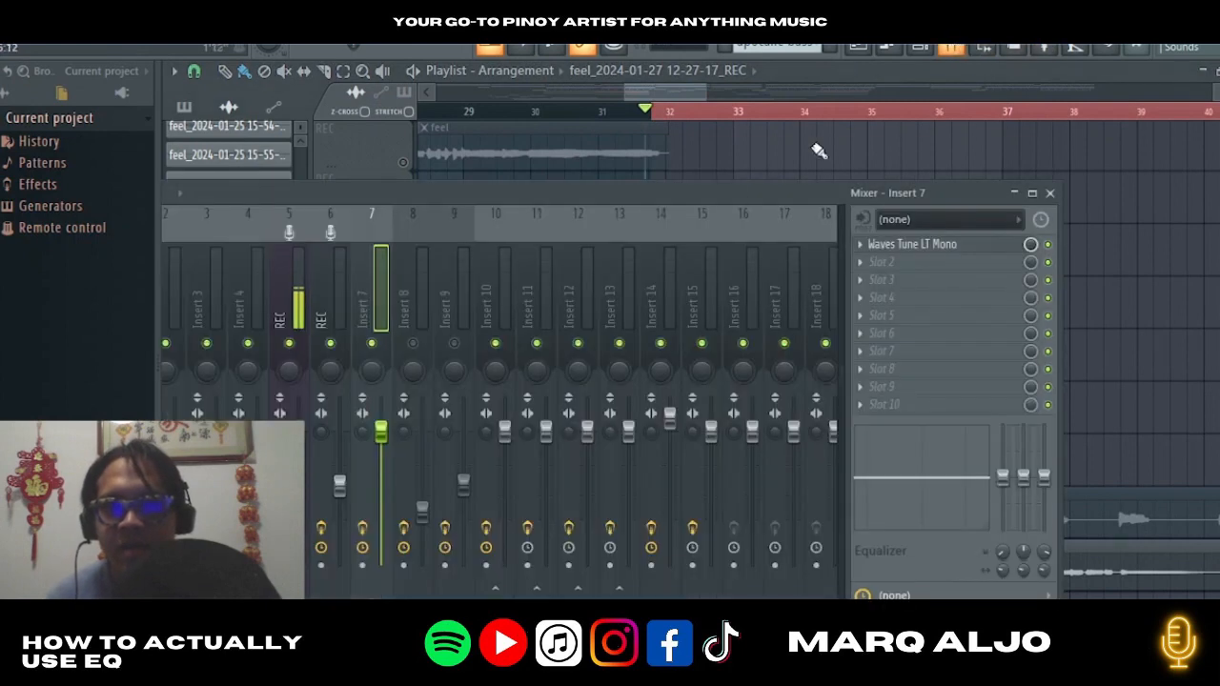
left_click(961, 244)
left_click_drag(789, 101, 788, 120)
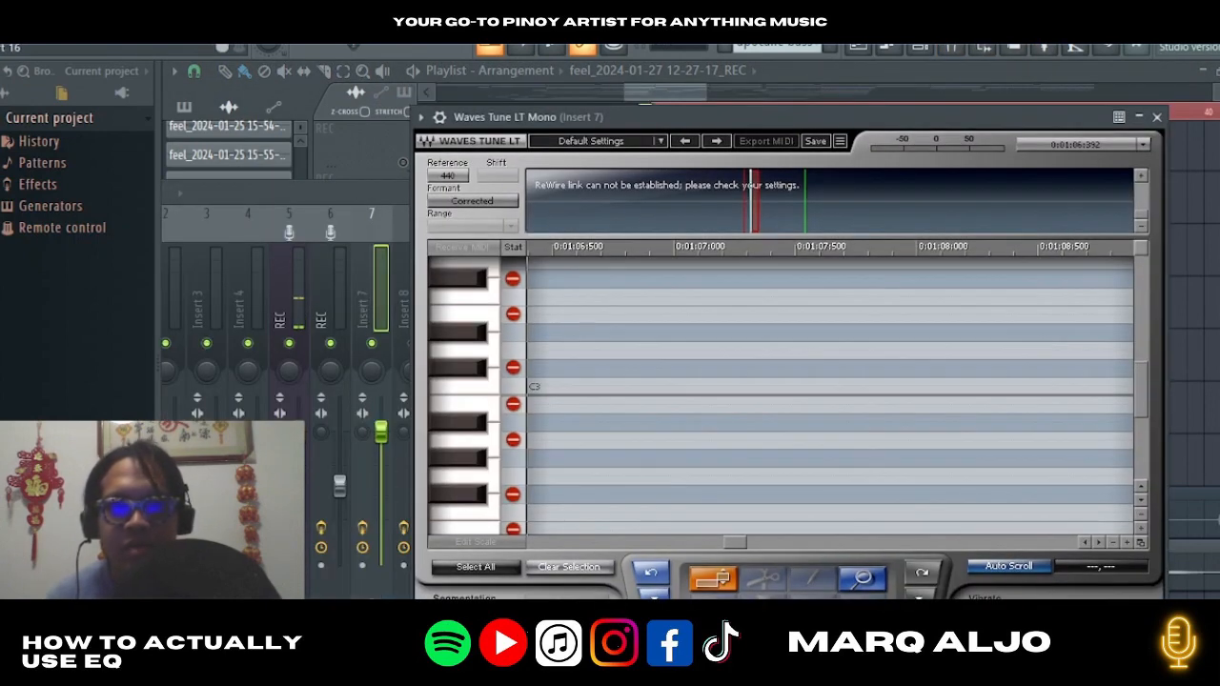
key("space")
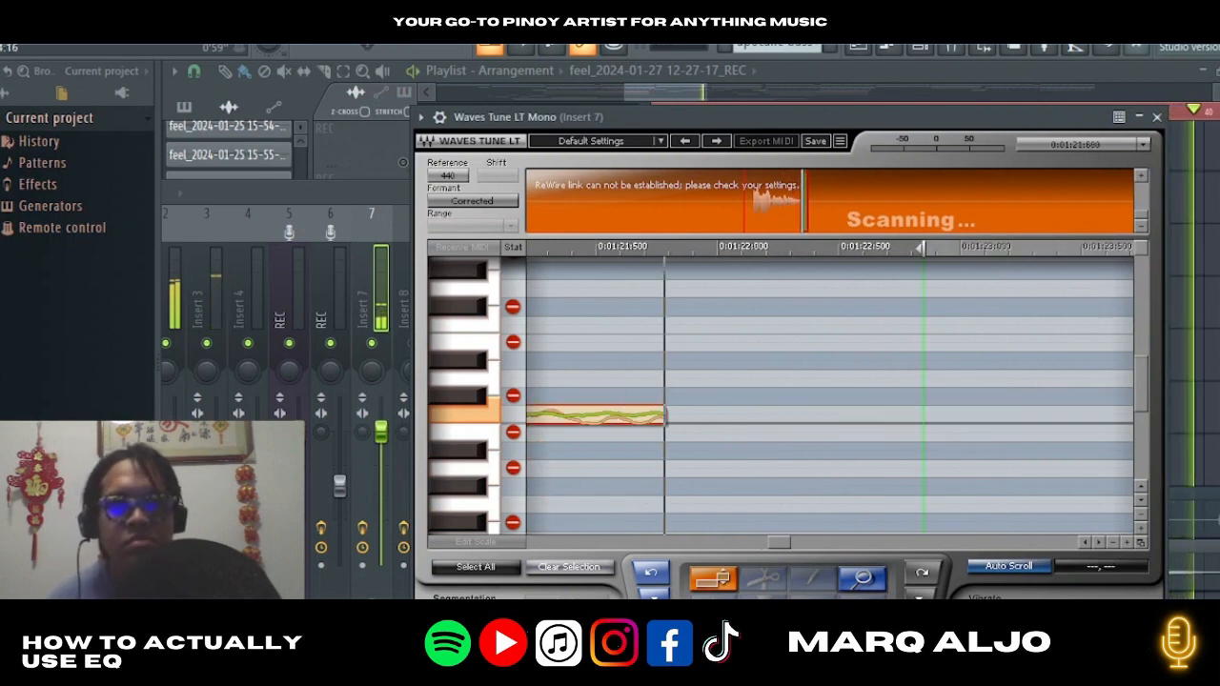
key("space")
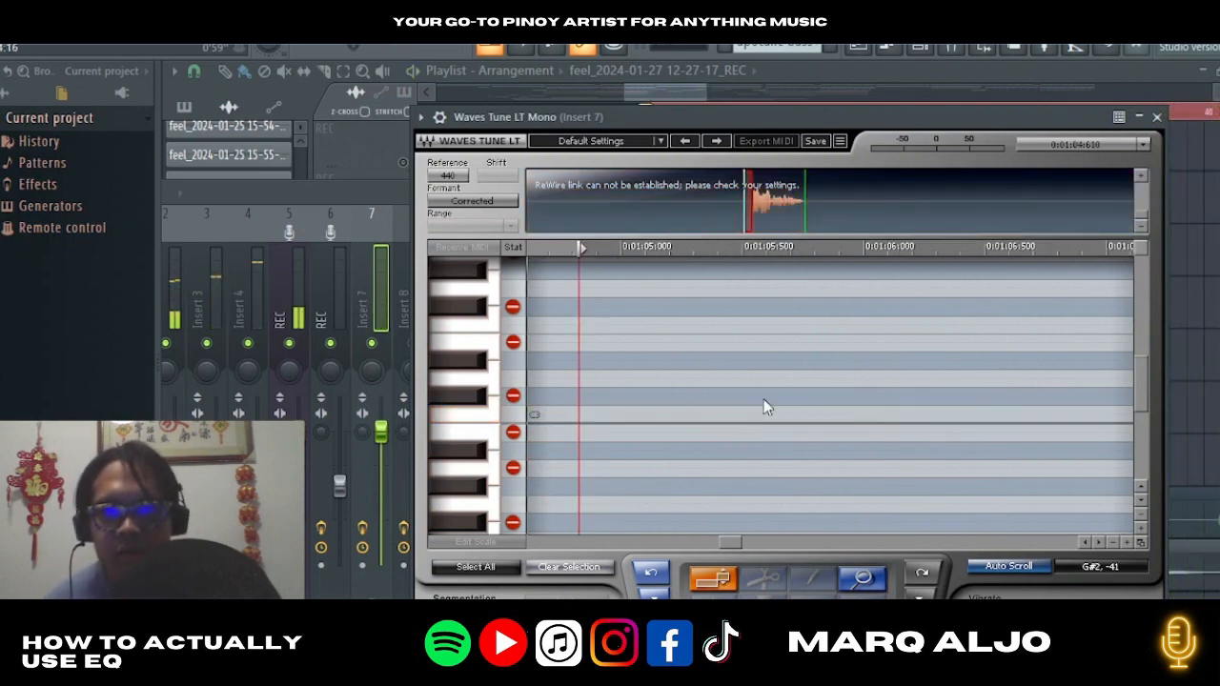
Bring the scanned vocal notes around 0:01:08 to 0:01:10 into view and select all detected notes.
left_click(760, 200)
scroll(821, 394, "up", 3)
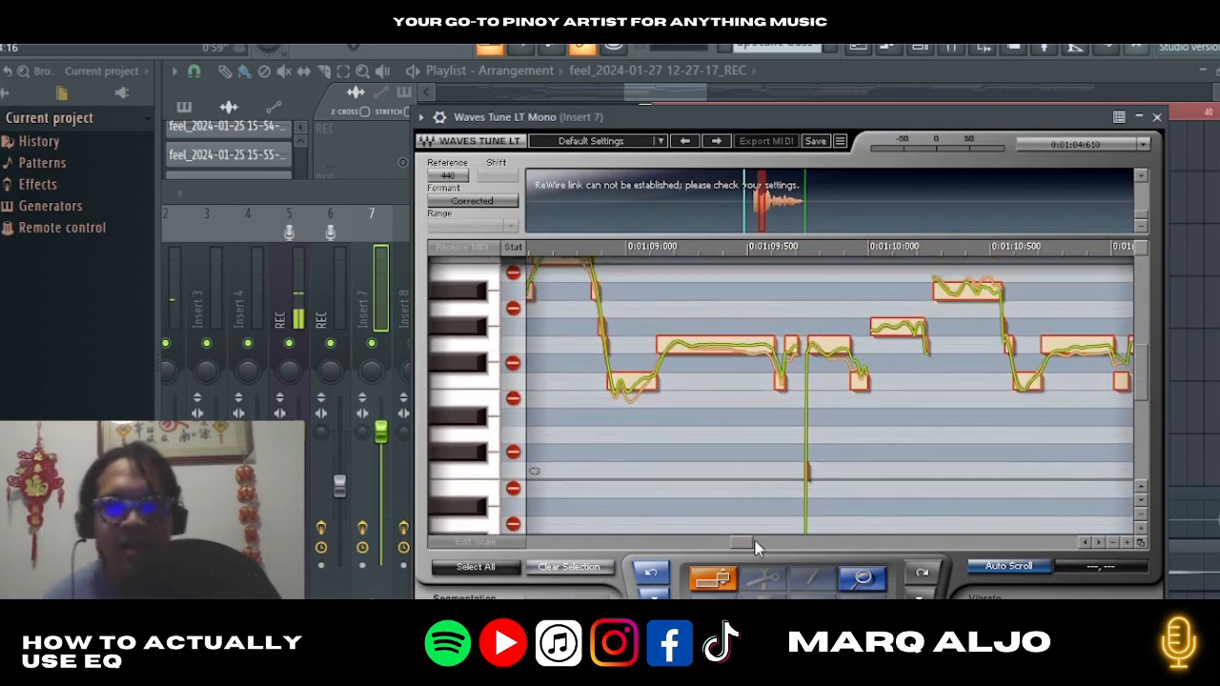
left_click_drag(743, 541, 742, 540)
scroll(748, 506, "up", 1)
scroll(748, 513, "up", 1)
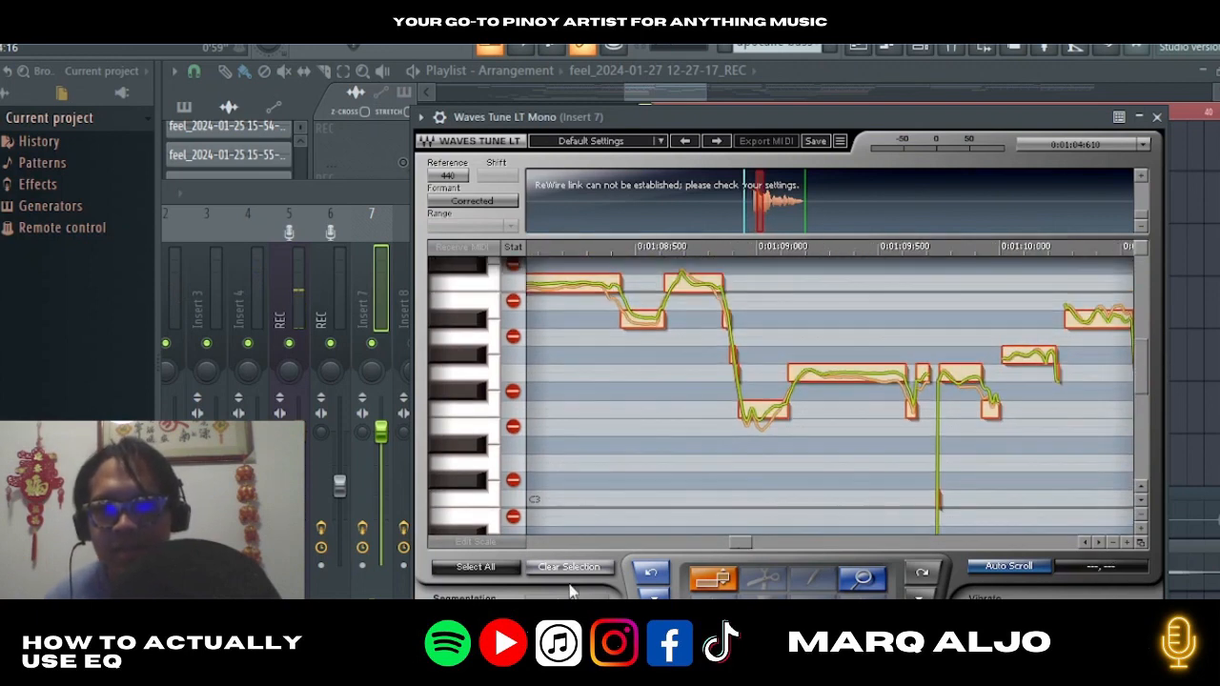
left_click(486, 567)
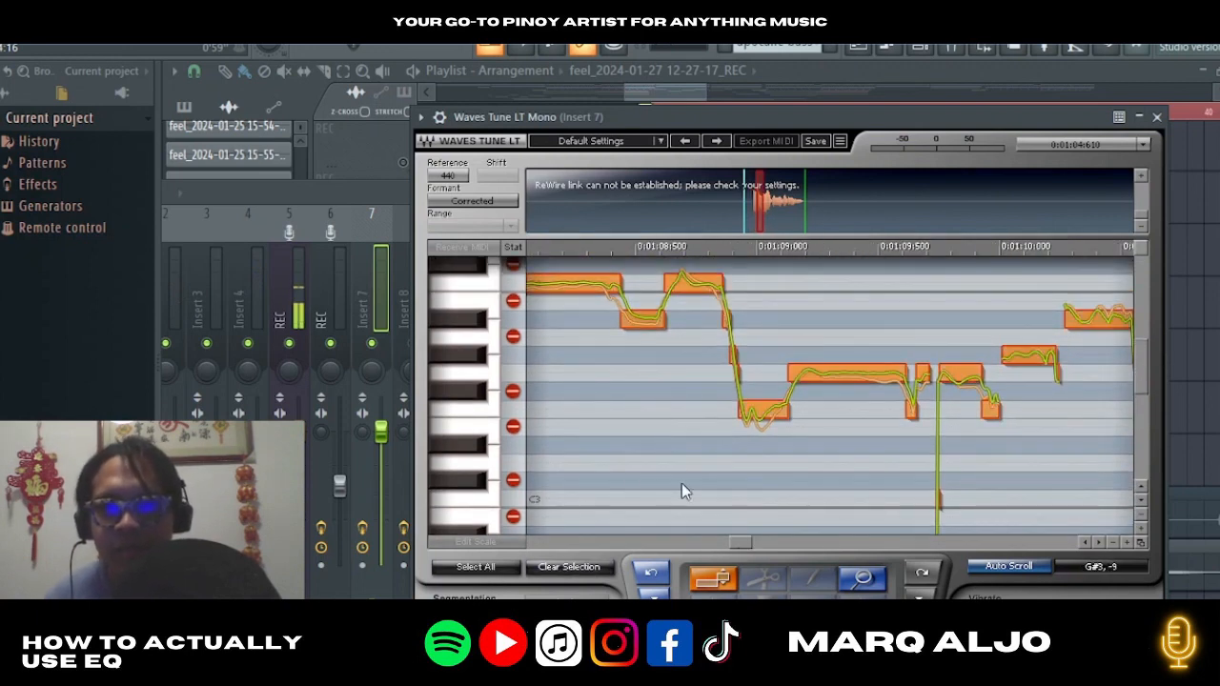
Reveal the Segmentation settings, choose C as the root for the Natural Minor scale, and close Waves Tune LT Mono.
left_click_drag(639, 120, 592, 87)
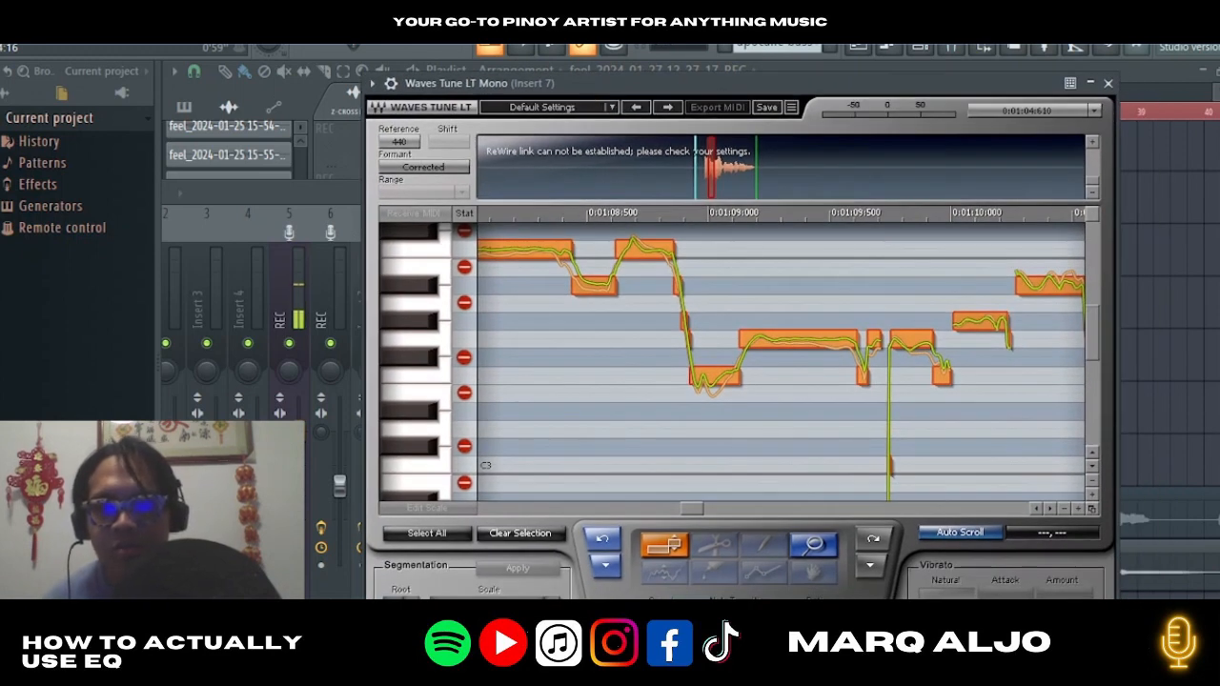
left_click(420, 599)
left_click(412, 581)
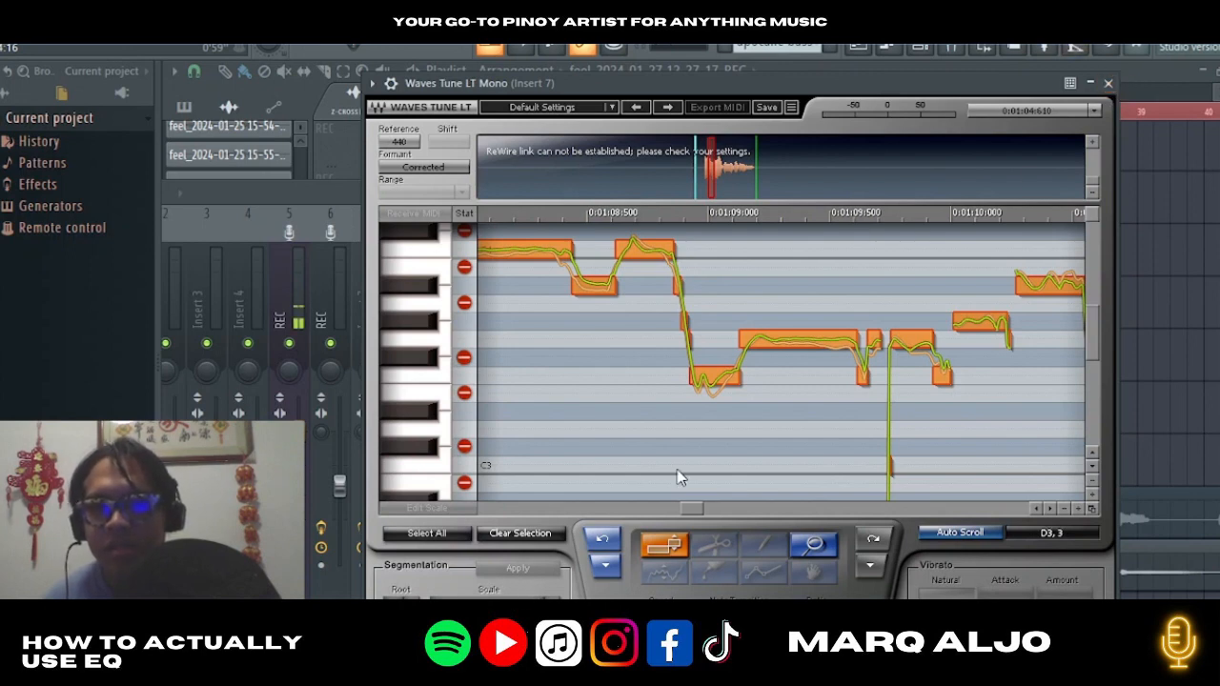
left_click_drag(636, 83, 659, 72)
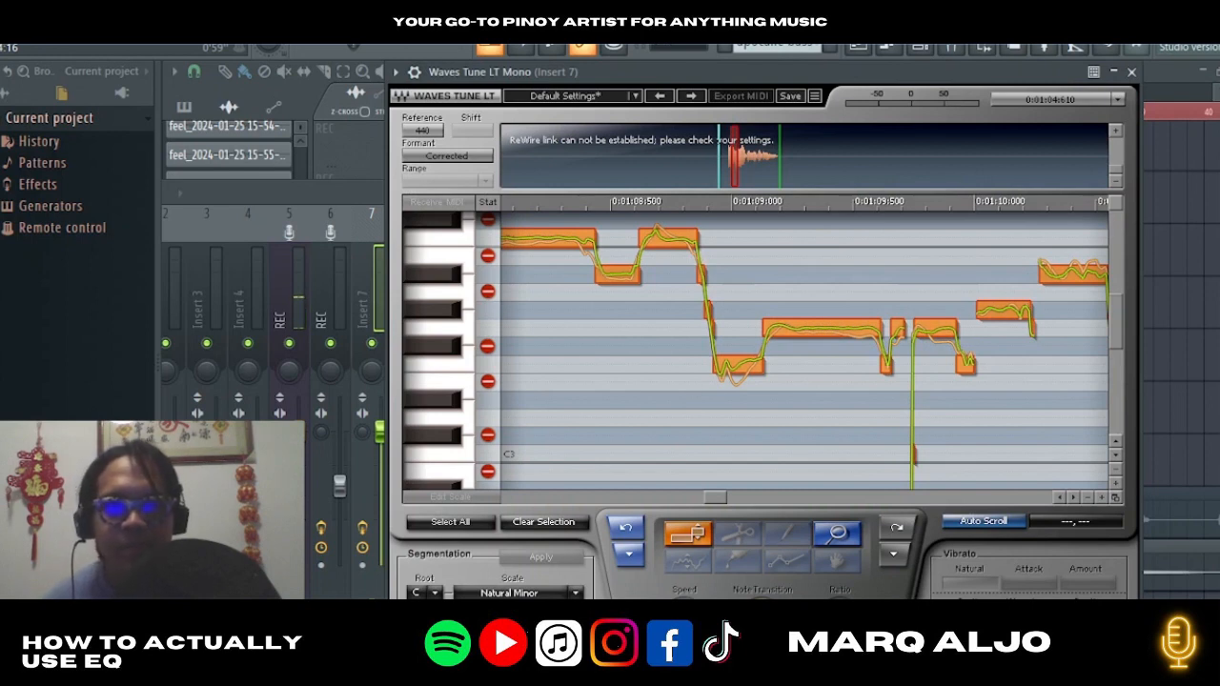
left_click(1131, 71)
Select the playlist range from just before bar 33 to before bar 36 and play it while checking Waves Tune LT Mono on Insert 7.
left_click(654, 117)
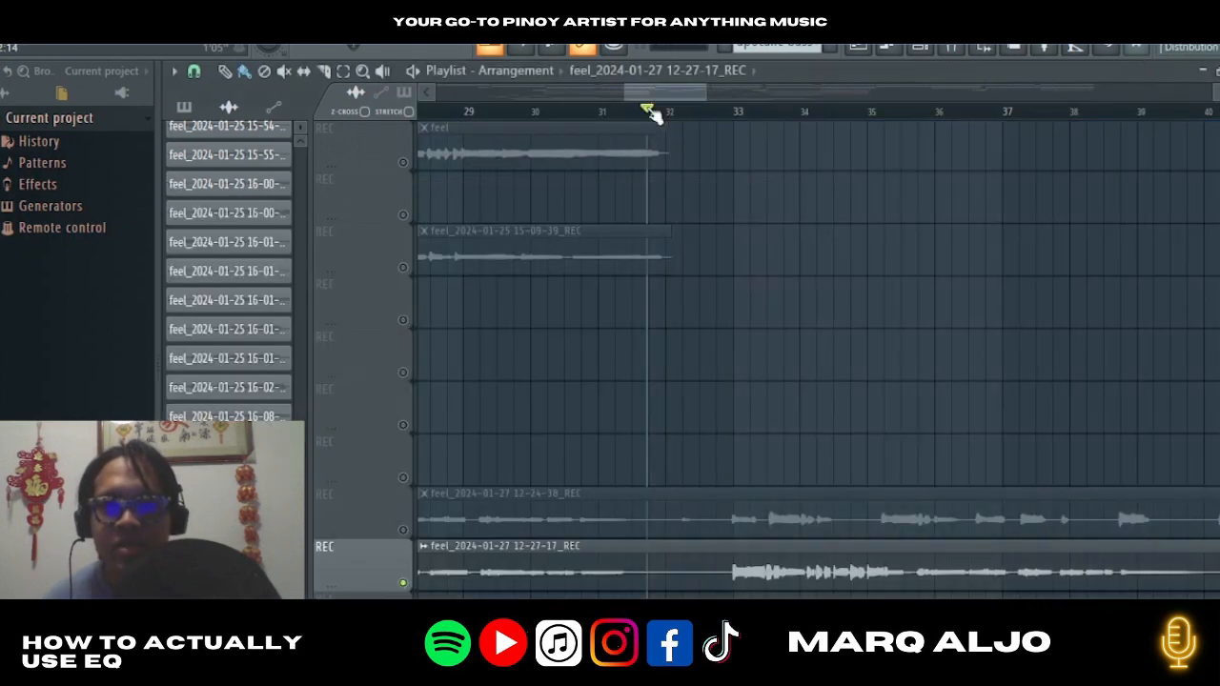
left_click(726, 116)
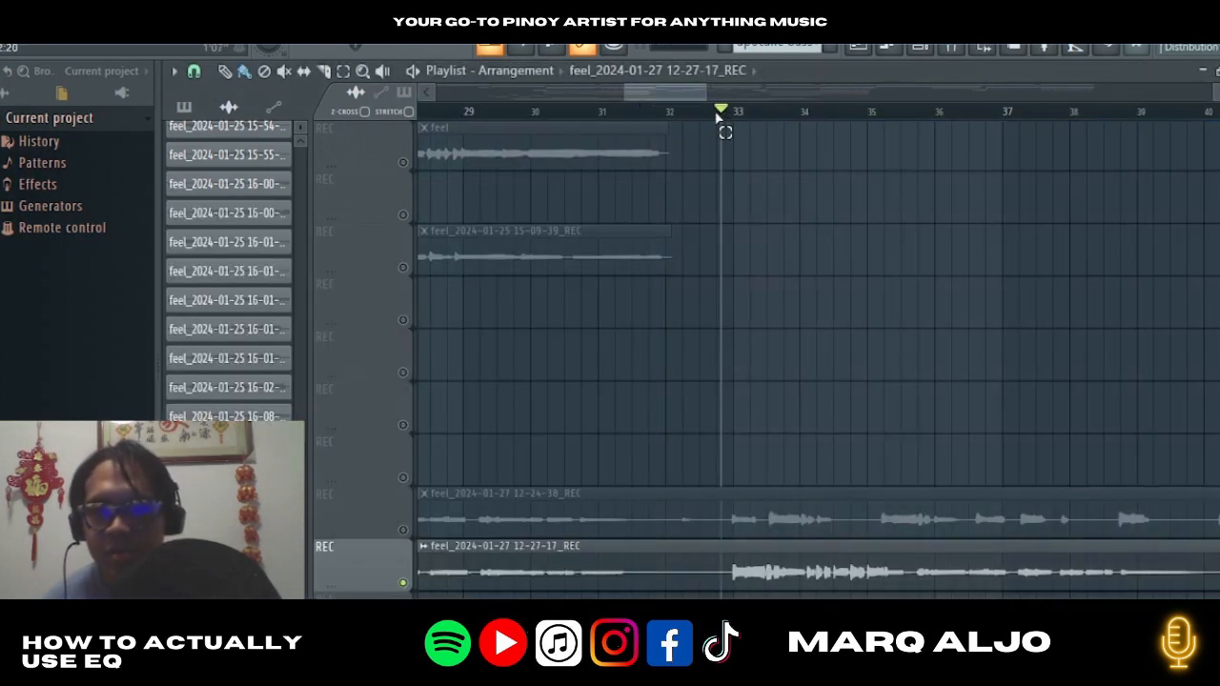
left_click_drag(721, 116, 924, 133)
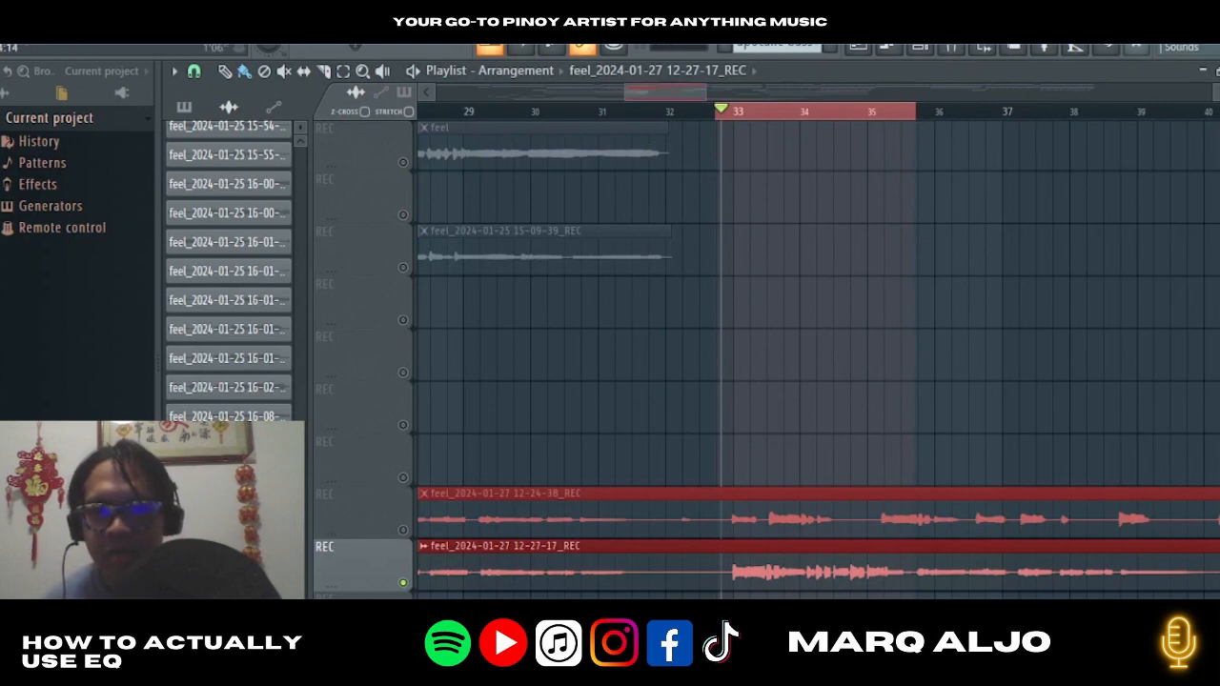
key("space")
left_click(950, 48)
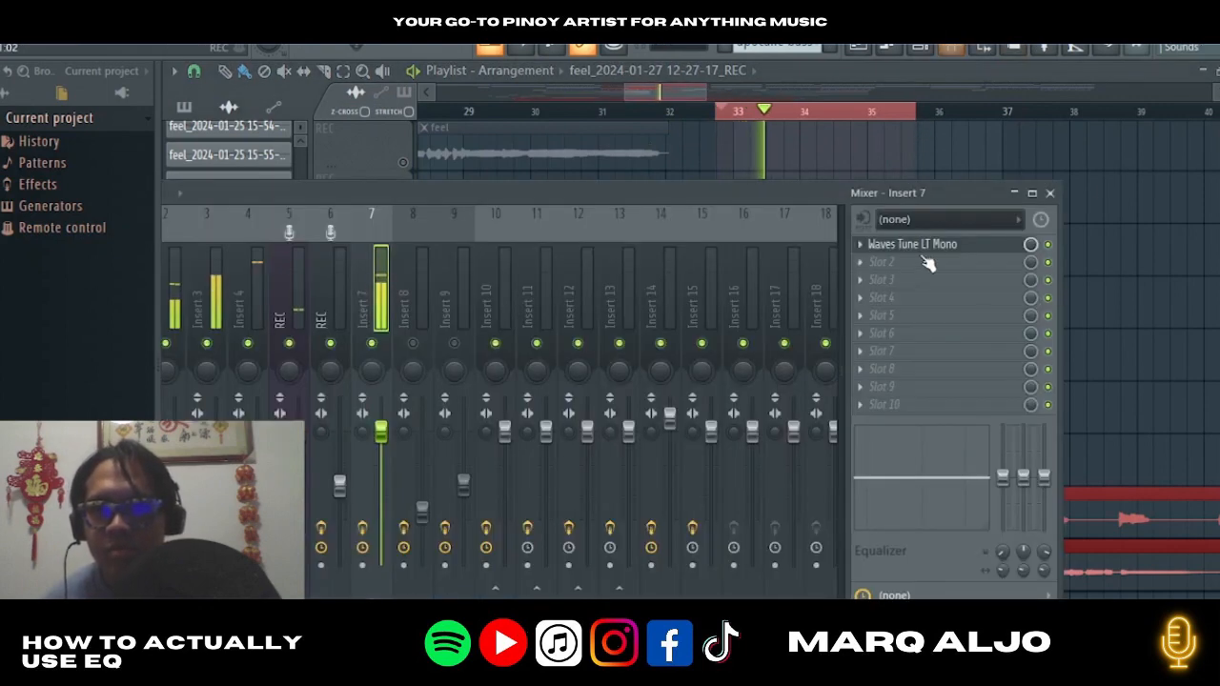
left_click(929, 245)
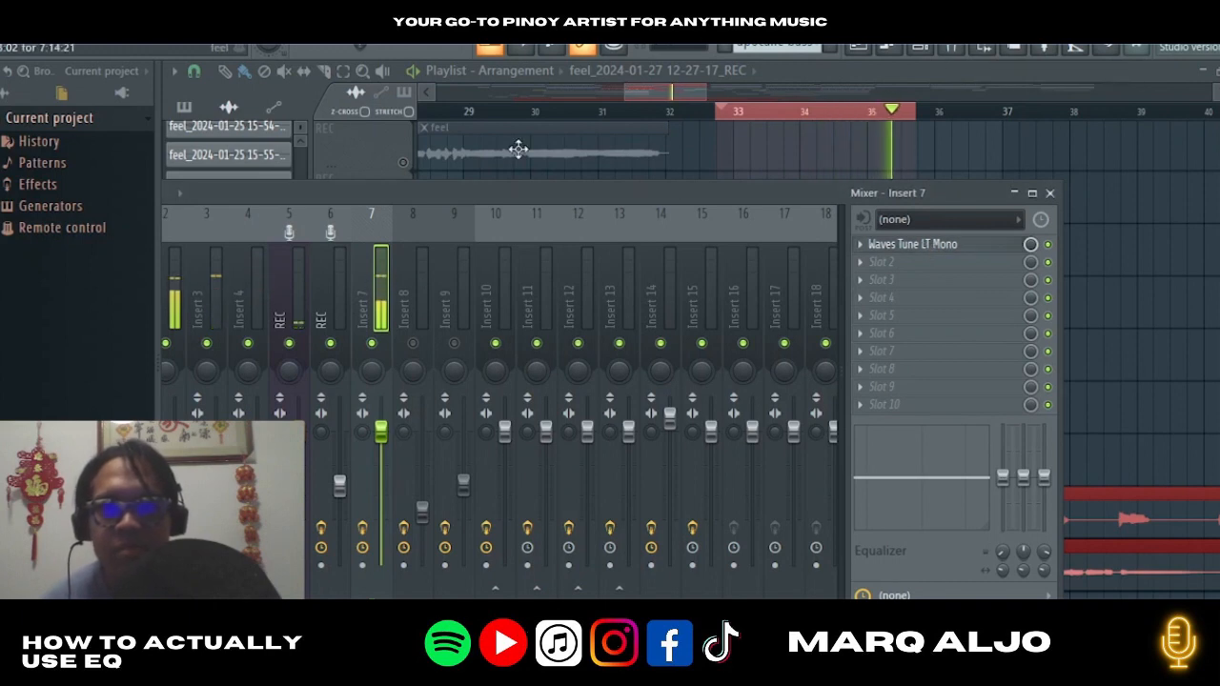
Reopen Waves Tune LT Mono on Insert 7, reposition its window and review the notes around 0:01:12 before stopping playback.
left_click(905, 248)
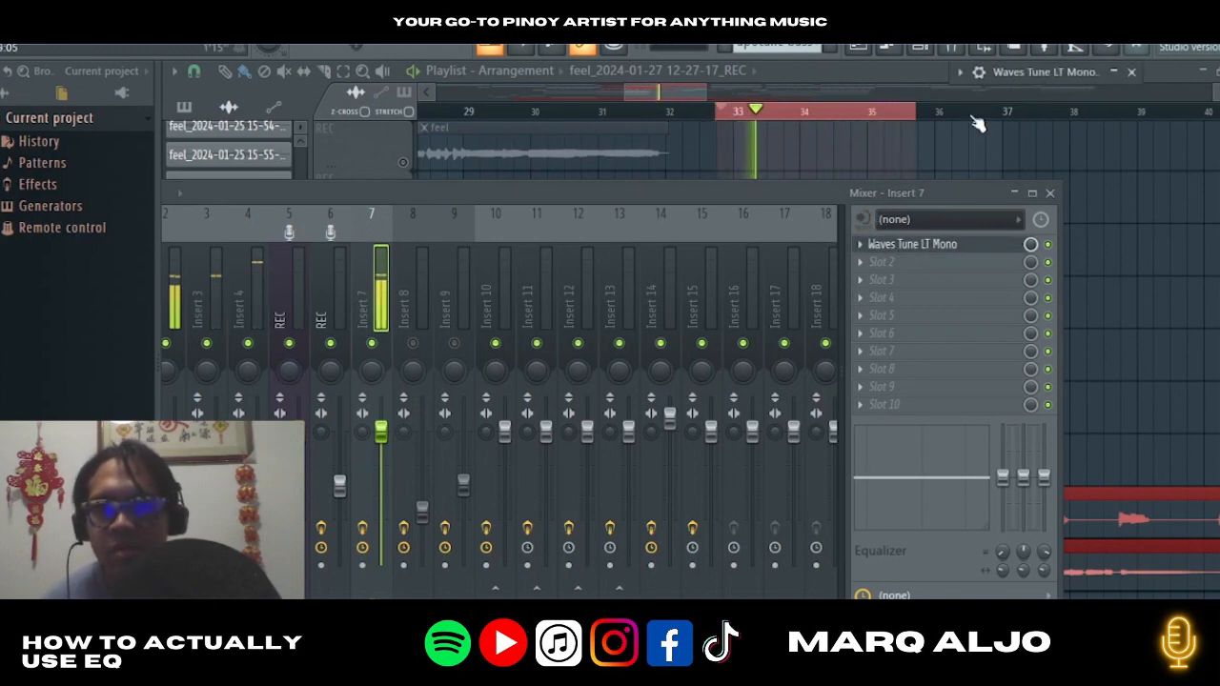
left_click_drag(1136, 84, 592, 86)
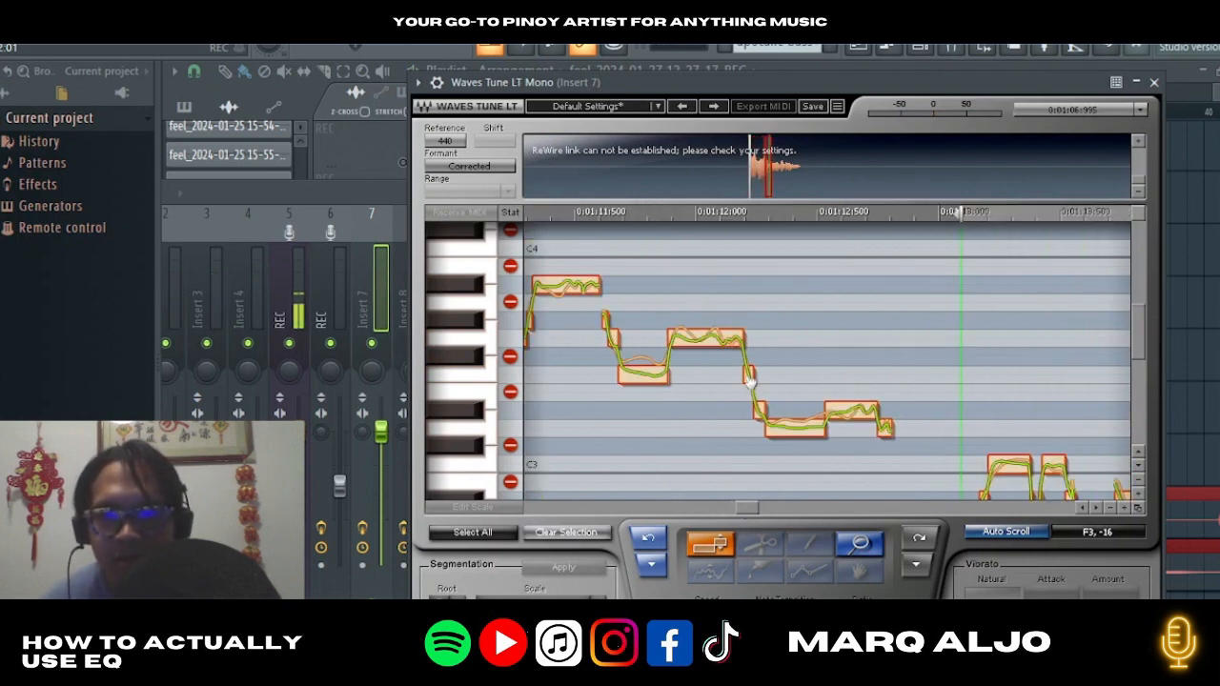
key("space")
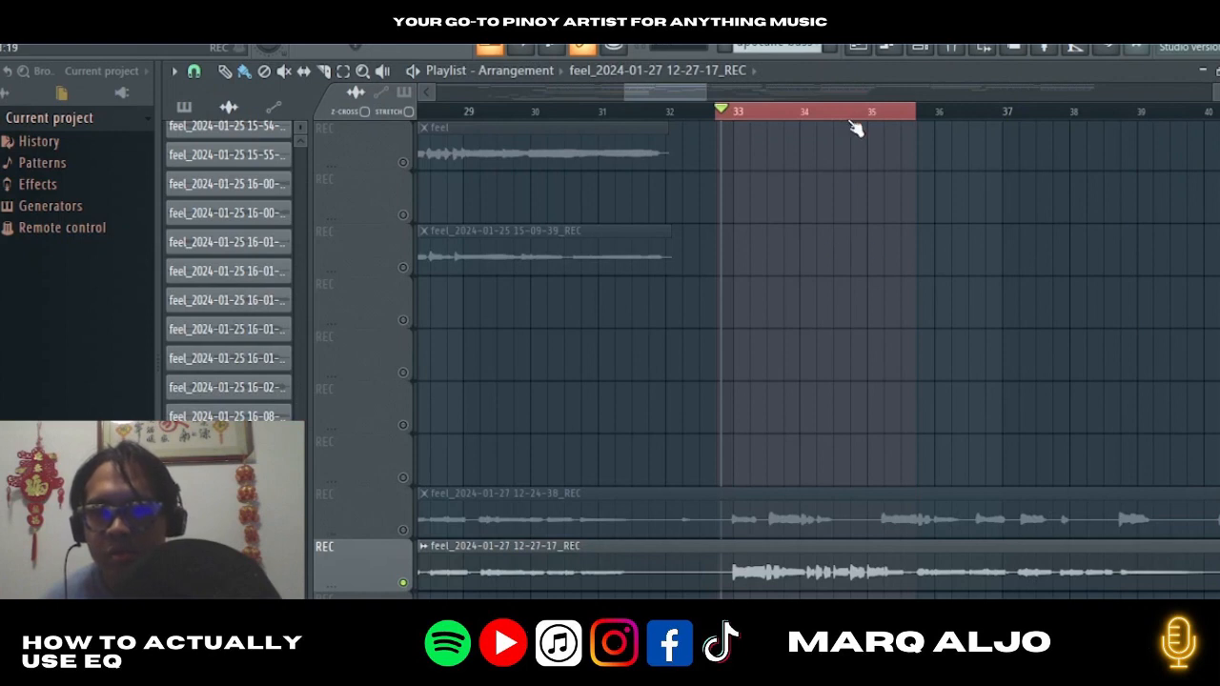
Select the playlist range around bar 35, start looping it and open Waves Tune LT Mono on Insert 7.
left_click_drag(850, 112, 857, 111)
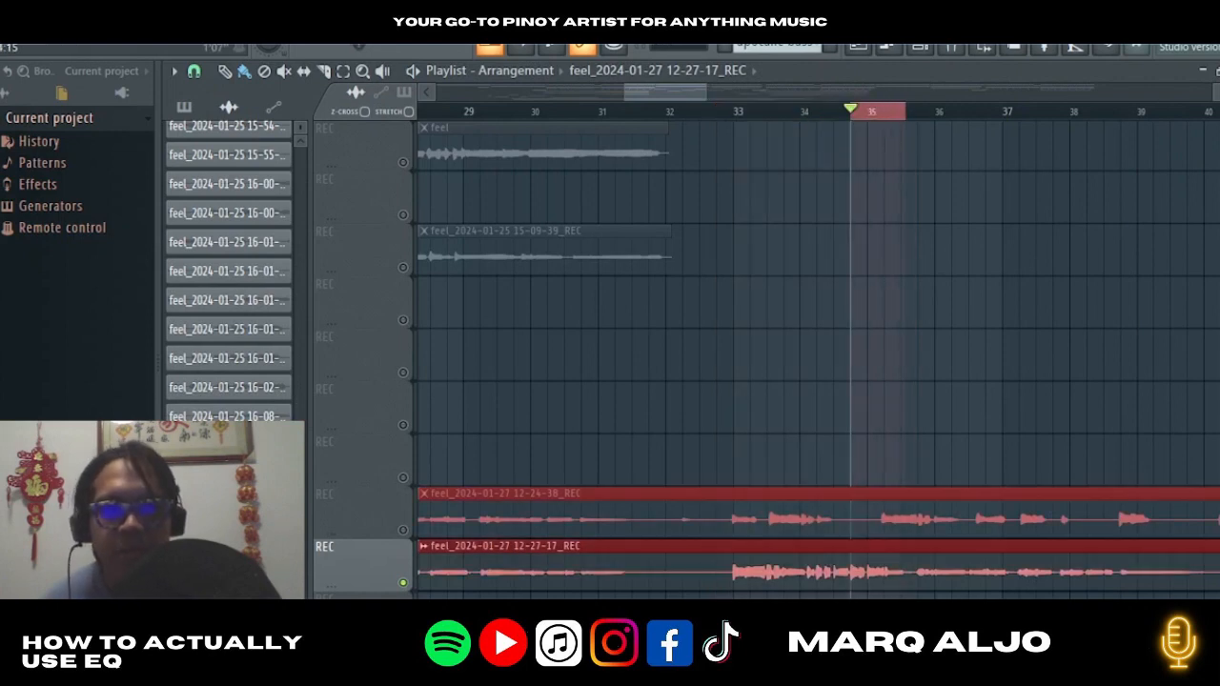
key("space")
left_click(950, 46)
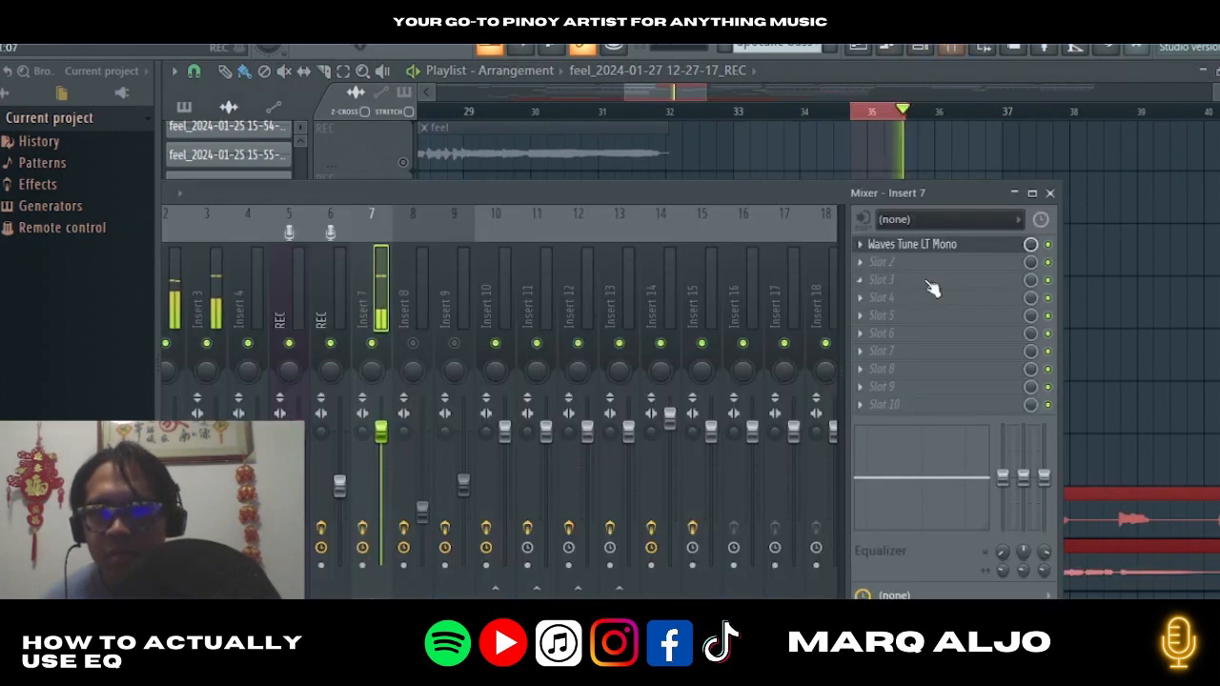
left_click(911, 244)
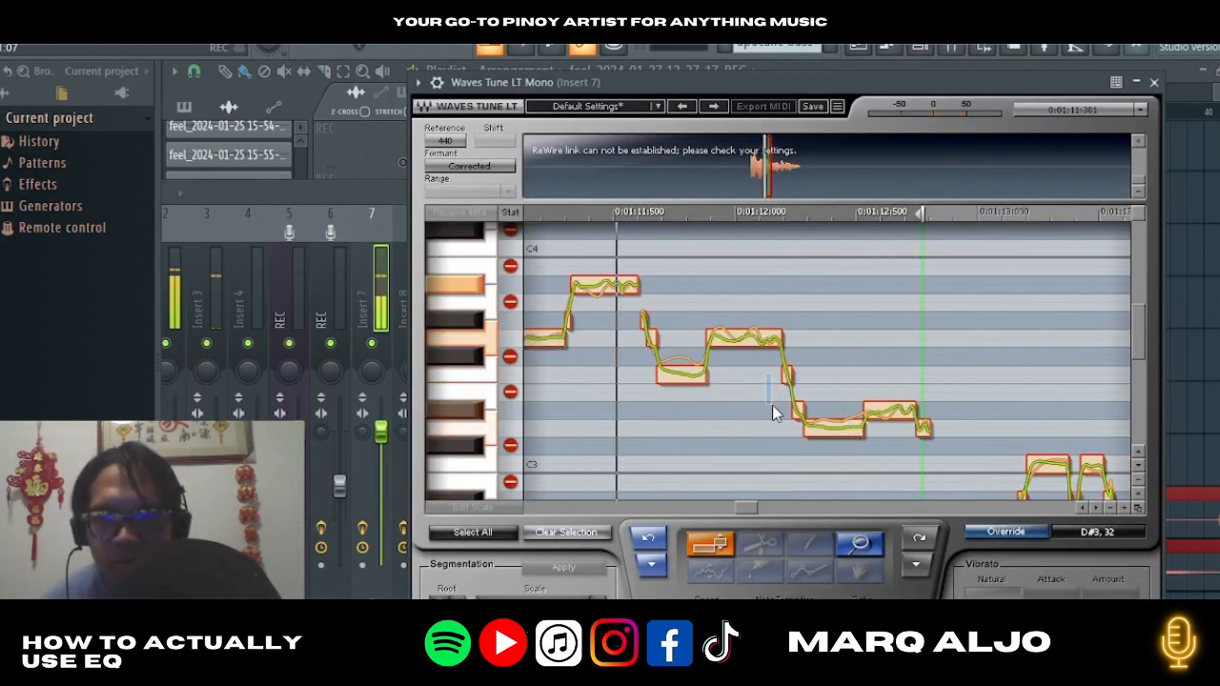
Try other pitches for the two short transition notes just after 0:01:12:000 while the range loops.
left_click(804, 432)
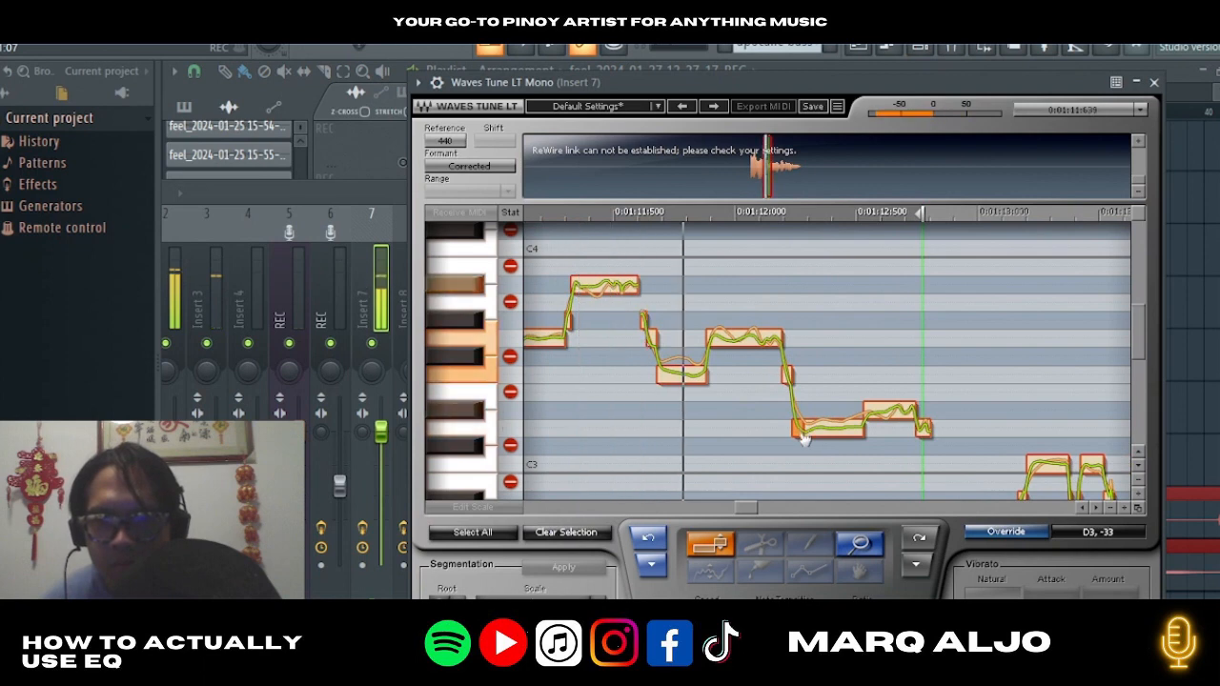
mouse_move(790, 374)
left_mouse_down()
mouse_move(789, 343)
mouse_move(789, 377)
left_mouse_up()
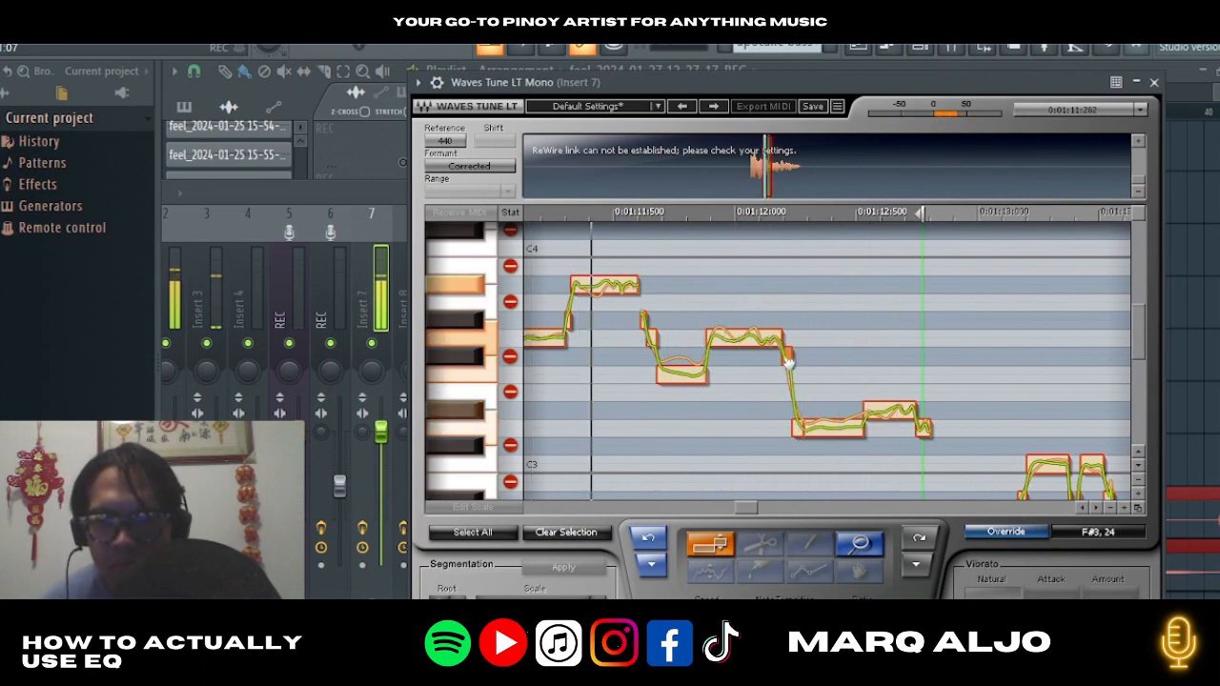
left_click(783, 439)
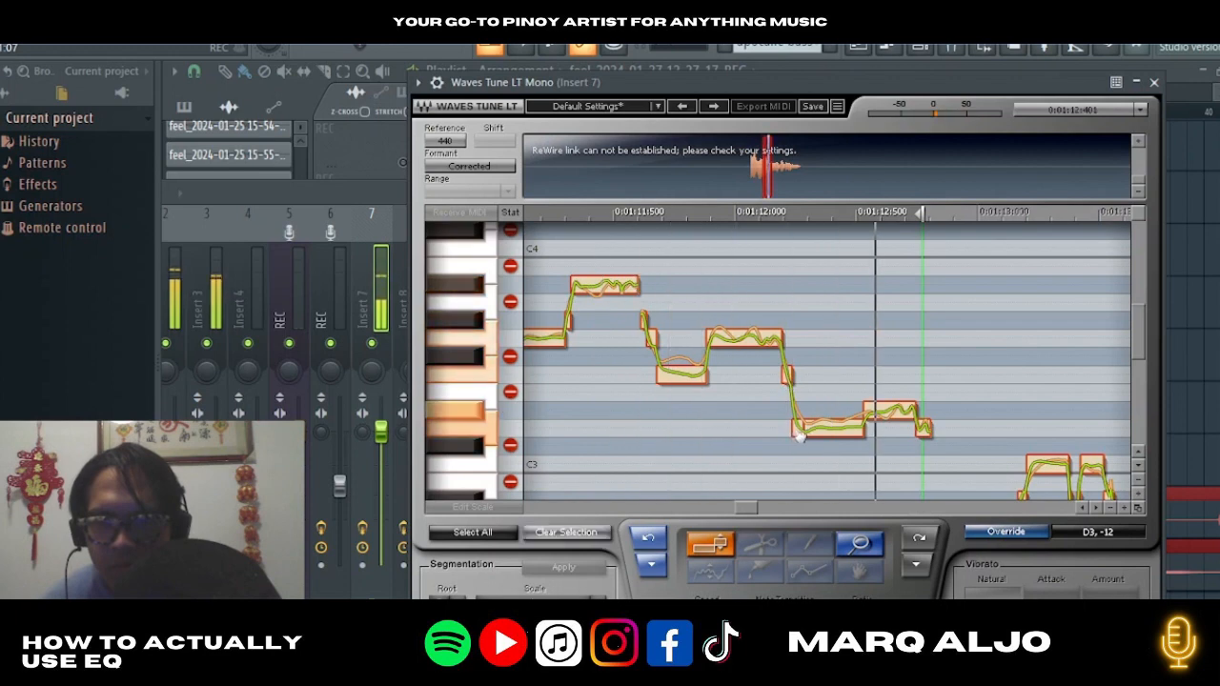
mouse_move(799, 429)
left_mouse_down()
mouse_move(800, 410)
mouse_move(792, 416)
left_mouse_up()
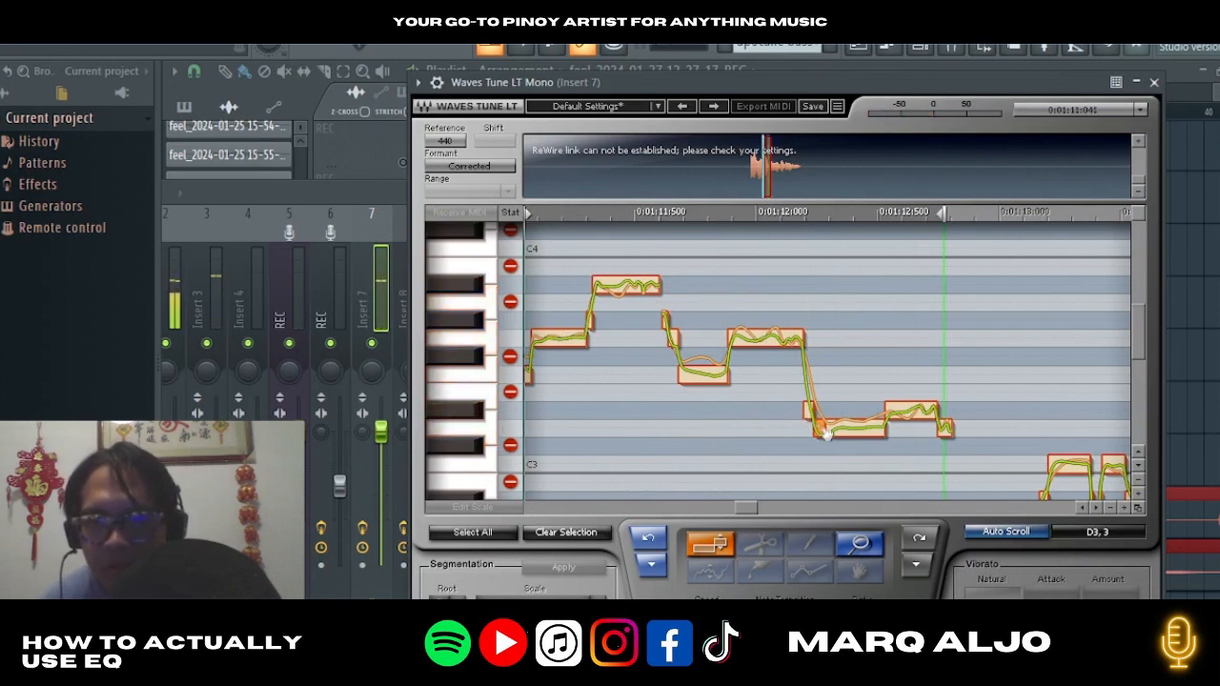
Raise the longer D3 note after 0:01:12:000 to D#3 and replay the range to audition the change.
left_click_drag(850, 430, 853, 414)
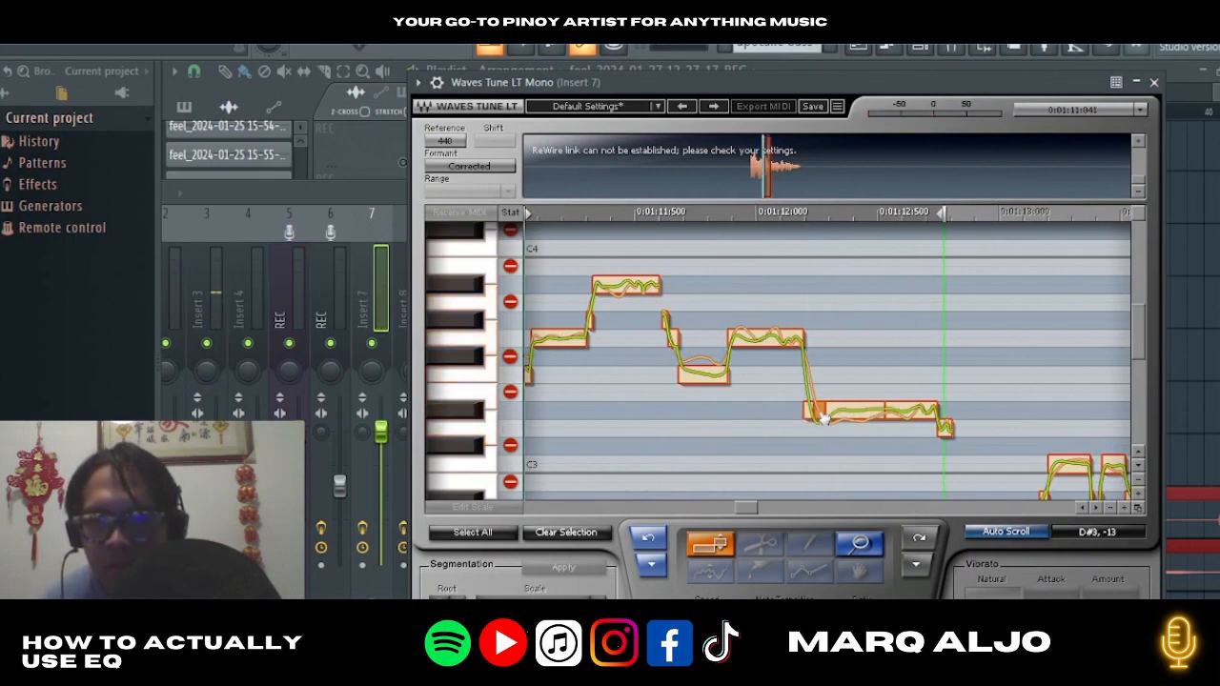
key("space")
key("space")
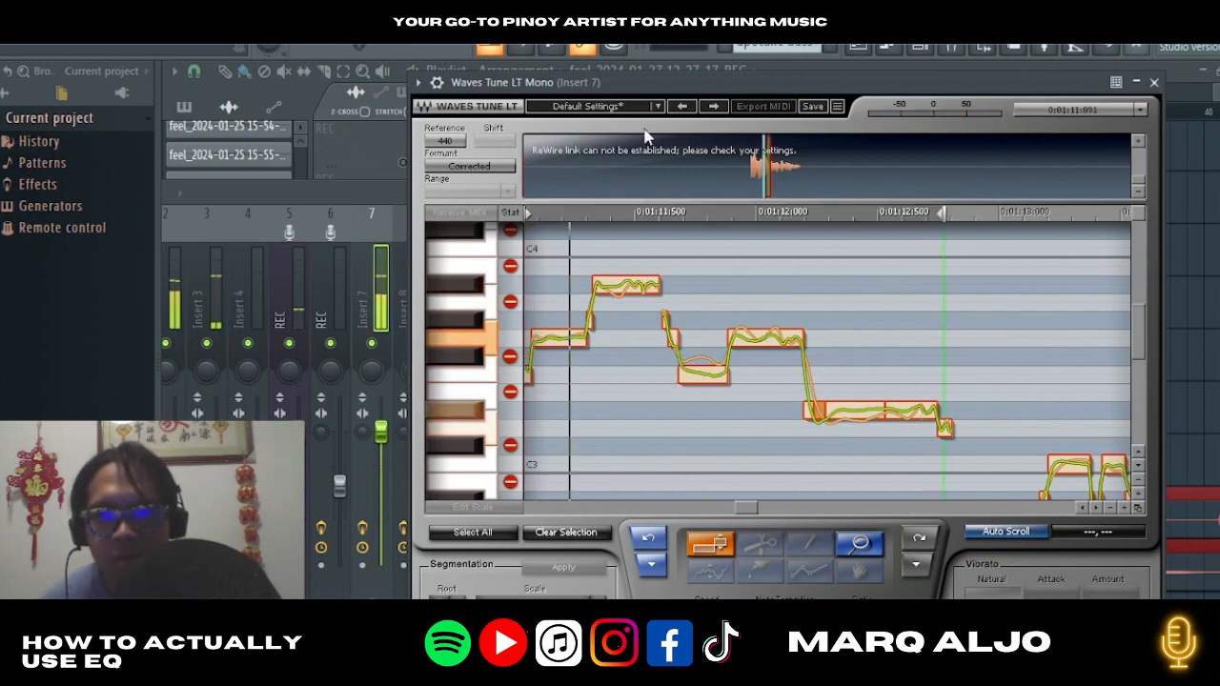
key("space")
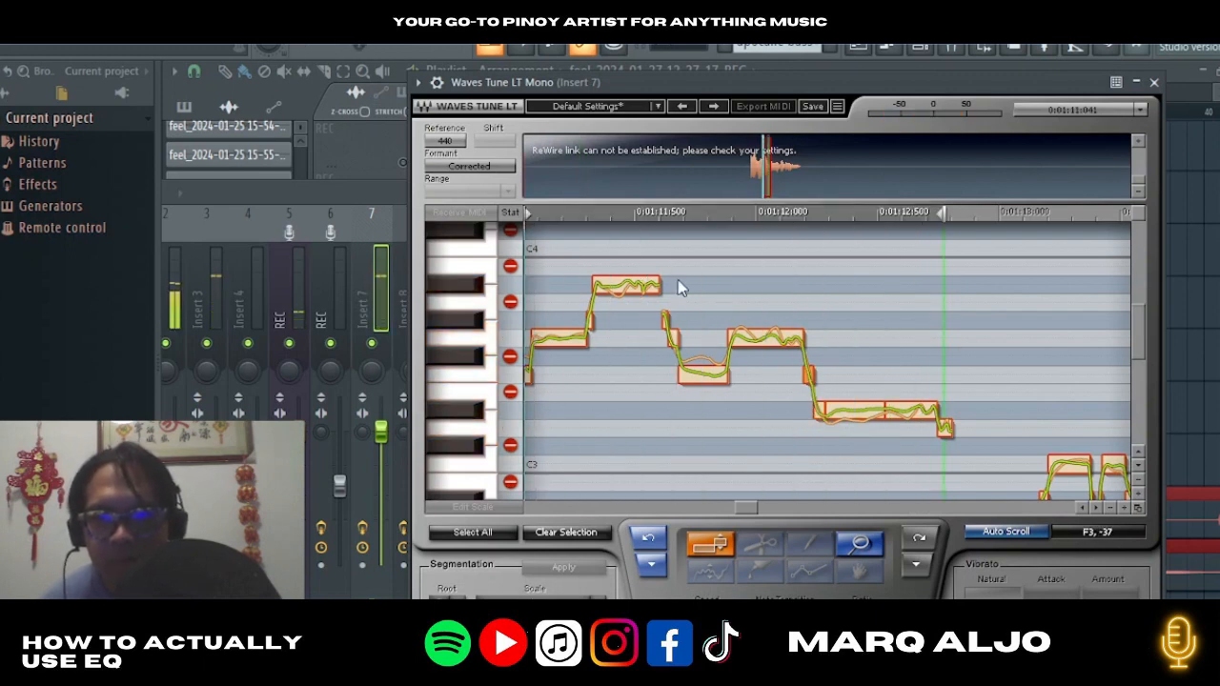
key("space")
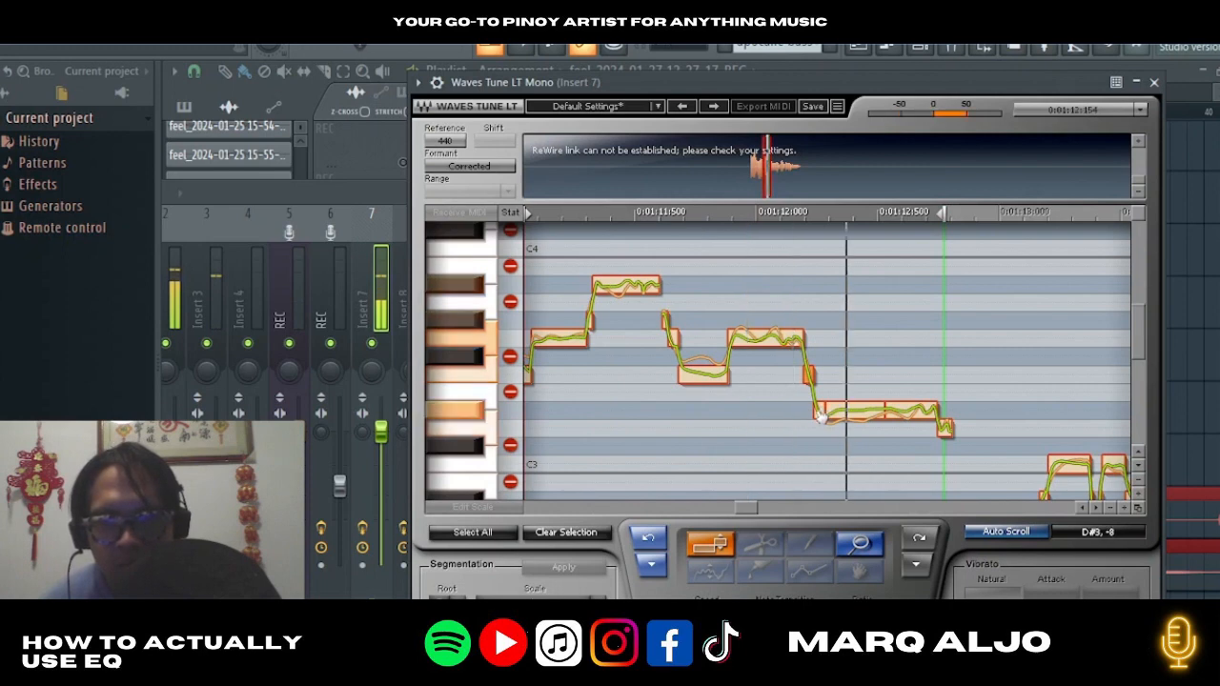
Try the short transition note leading into the D#3 notes at D3, settle it on E3 and close Waves Tune LT Mono.
left_click_drag(821, 412, 822, 432)
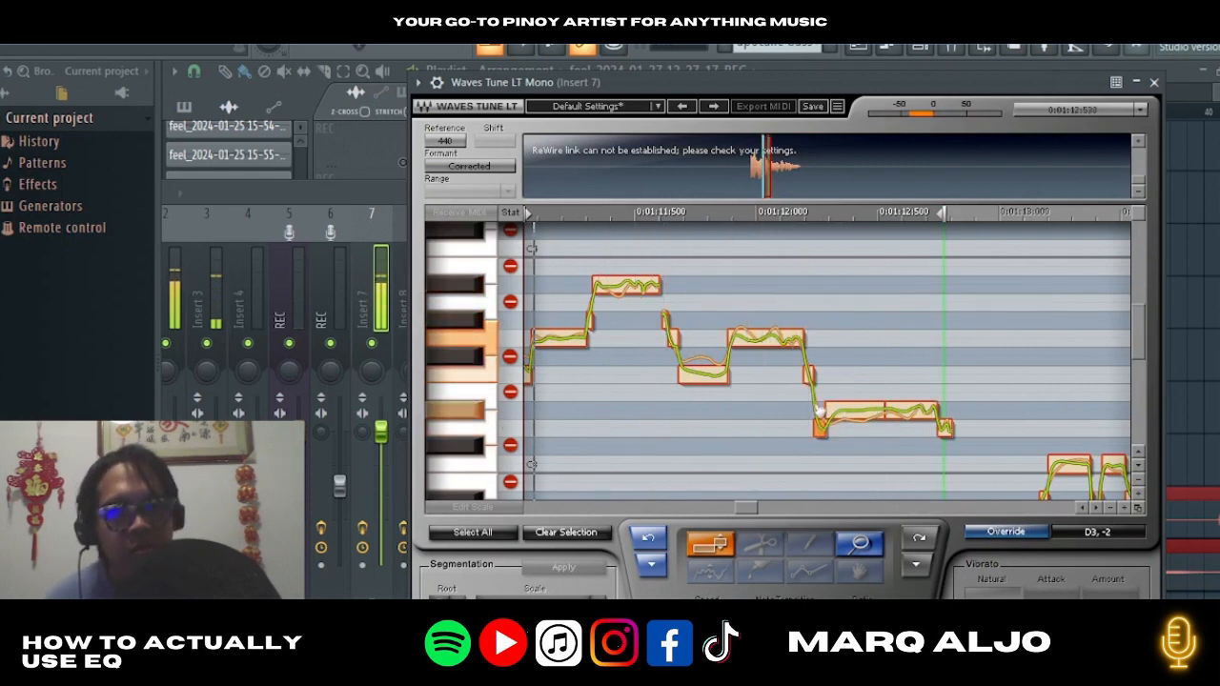
left_click_drag(821, 432, 818, 403)
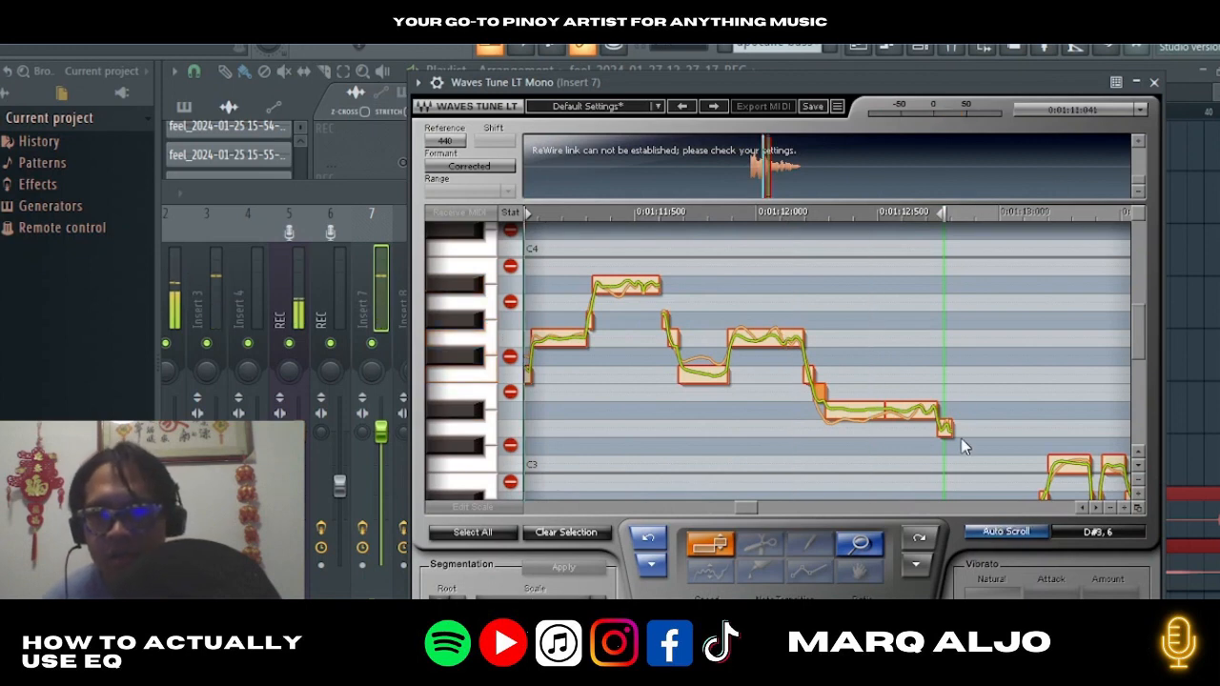
left_click(1143, 84)
Select the playlist range from just before bar 33 to midway through bar 35 and play it to audition the corrected vocal.
left_click_drag(853, 113, 734, 116)
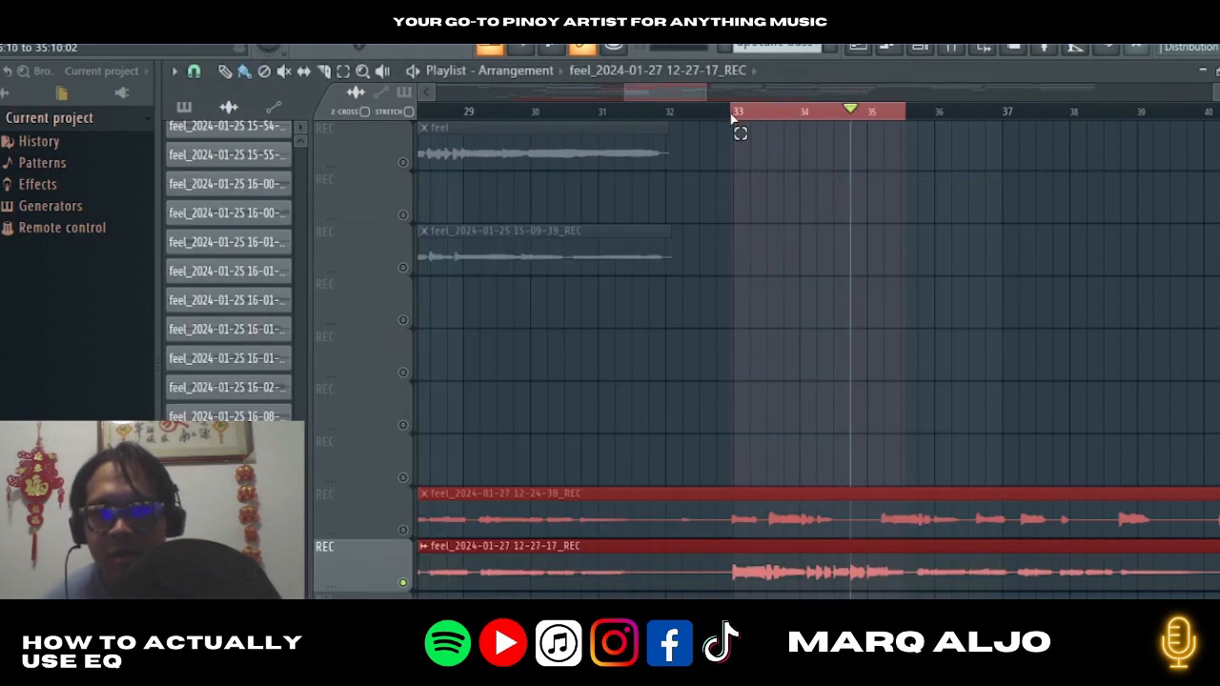
key("space")
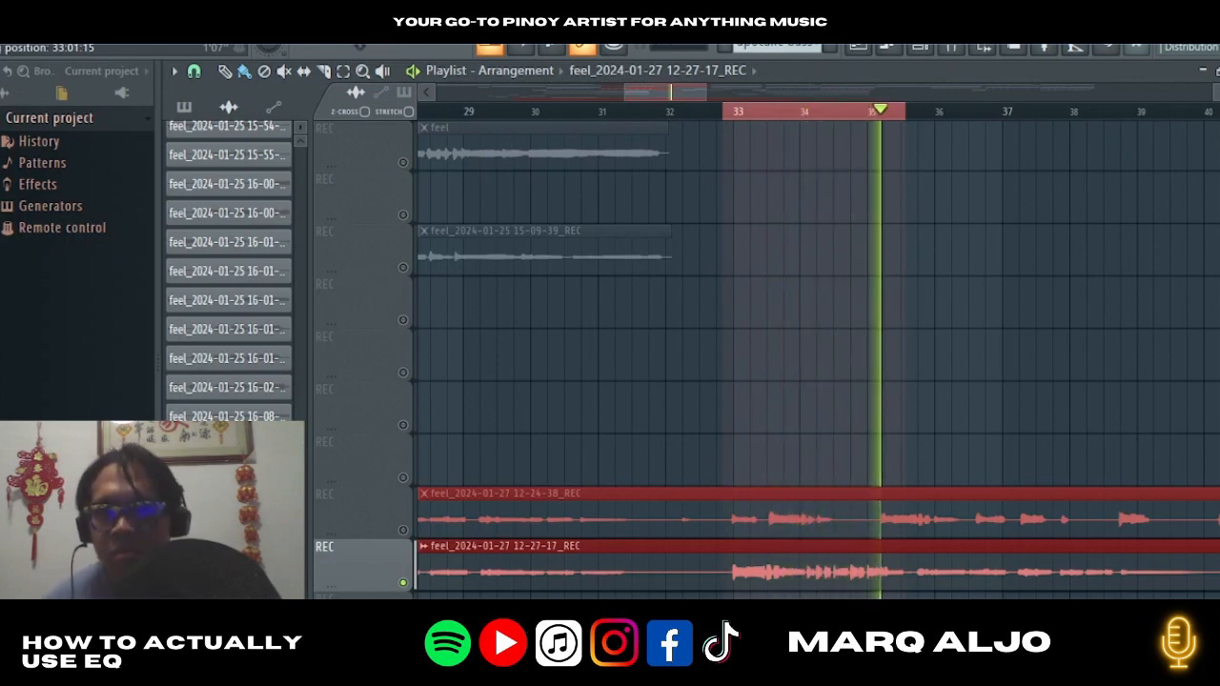
key("space")
key("space")
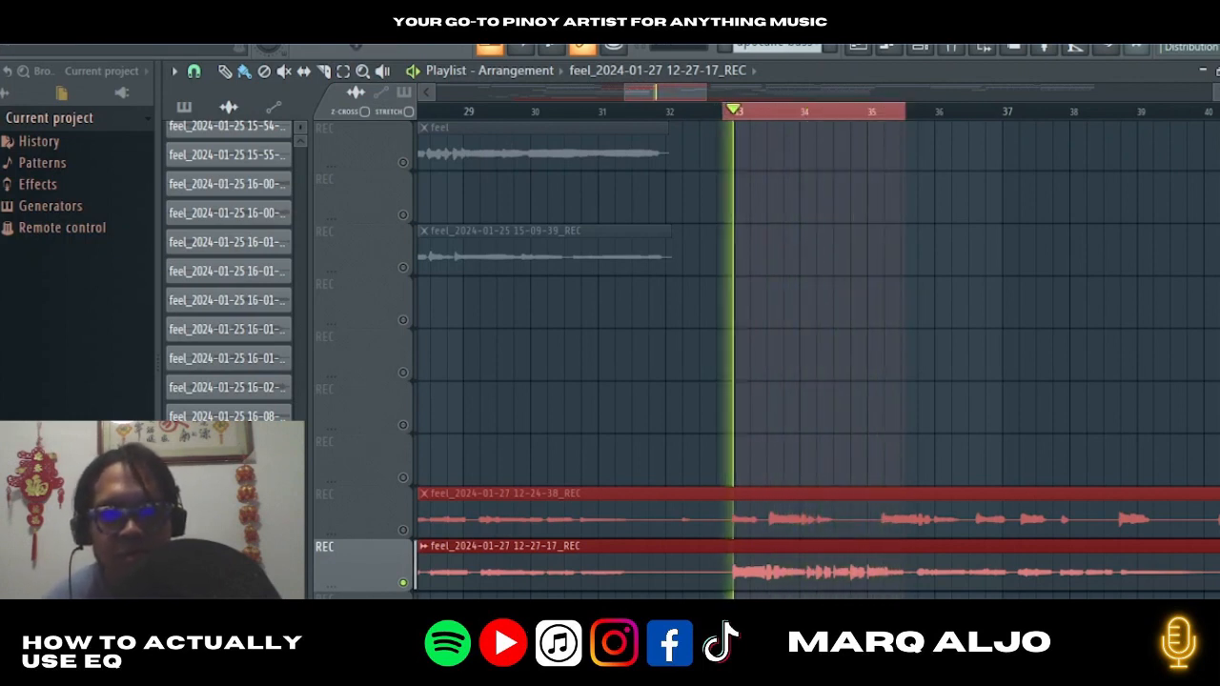
key("space")
Reopen Waves Tune LT Mono on Insert 7, reposition its window and play the range to review the notes from 0:01:07 to 0:01:12.
left_click(953, 47)
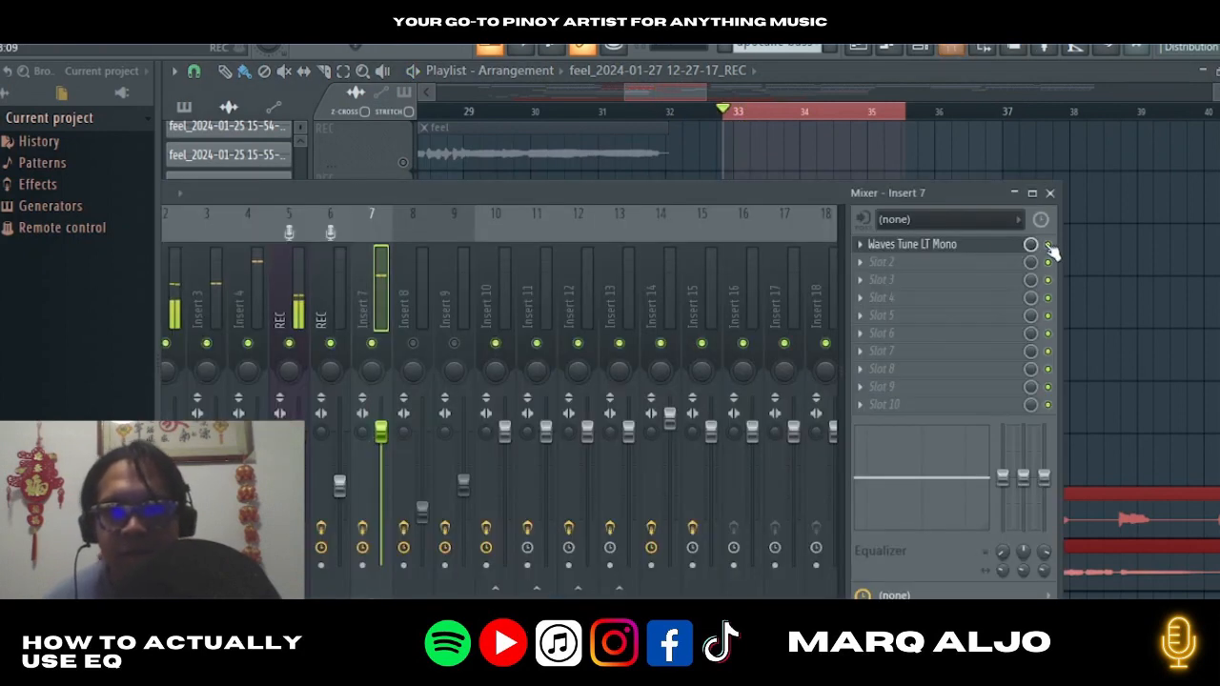
left_click(944, 245)
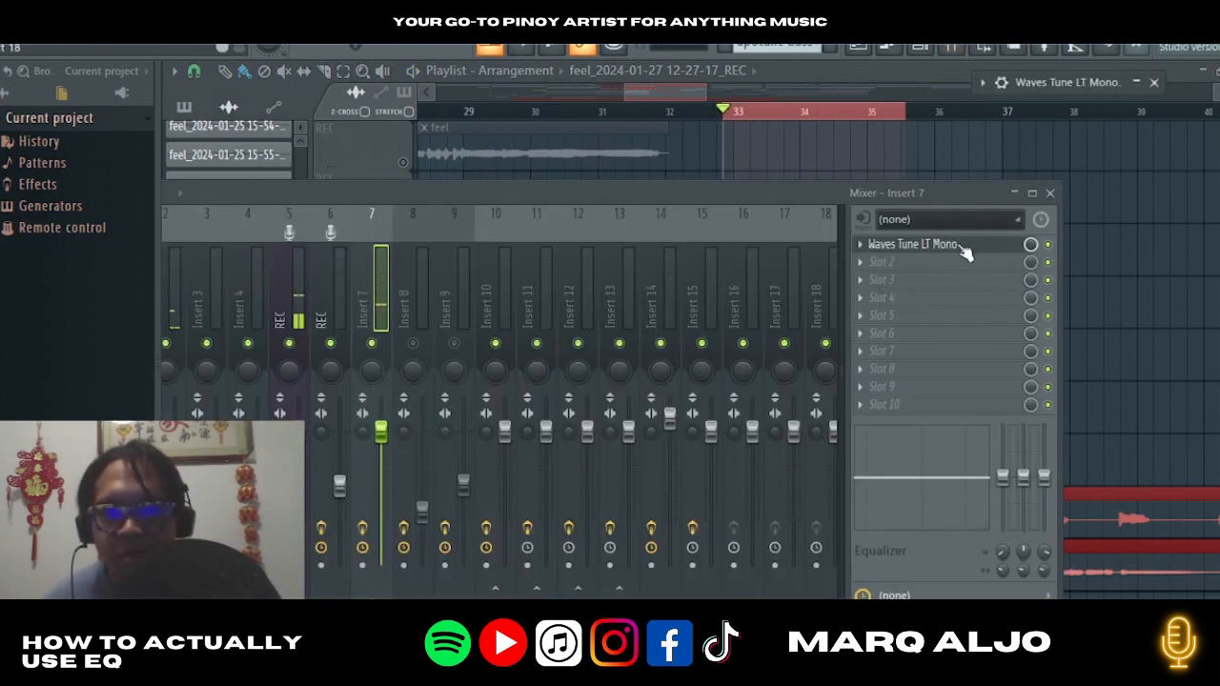
right_click(965, 252)
key("Escape")
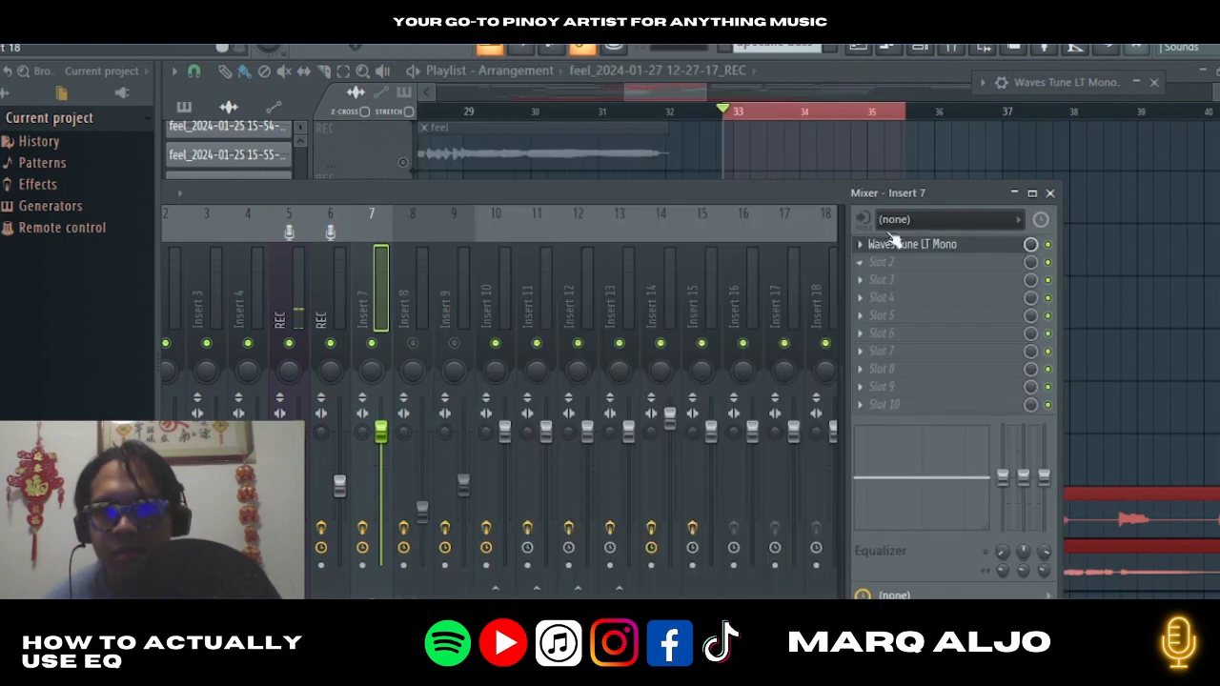
left_click(1039, 81)
left_click_drag(1033, 87, 371, 67)
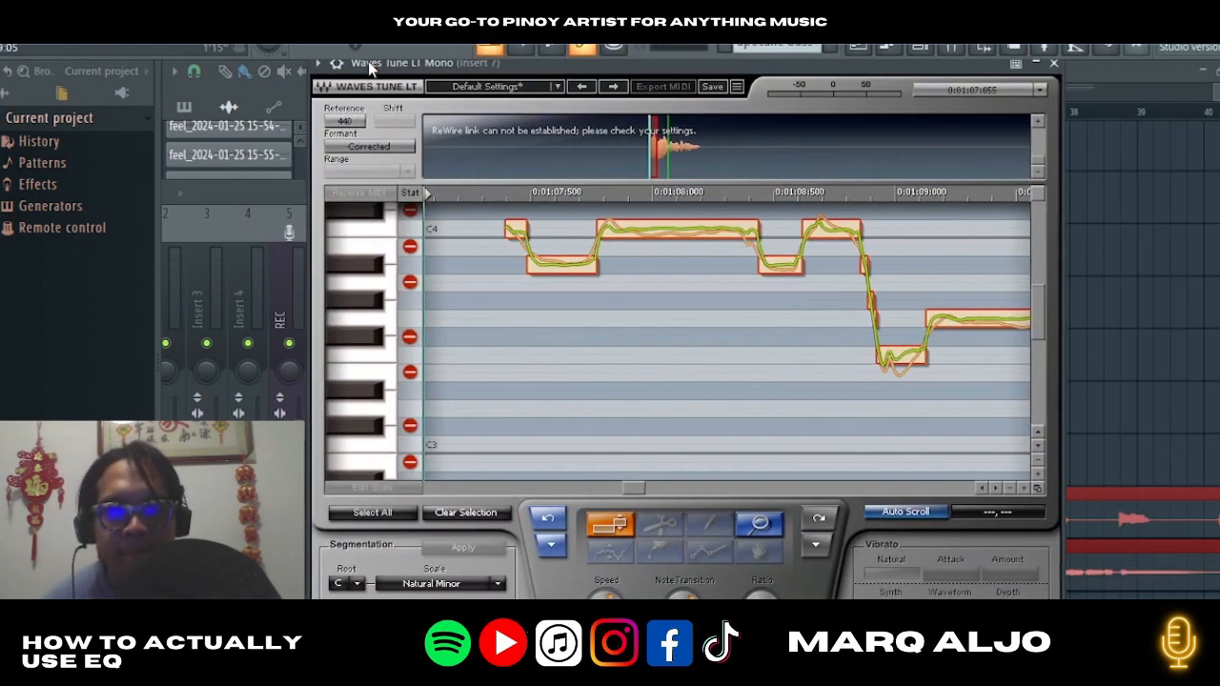
key("space")
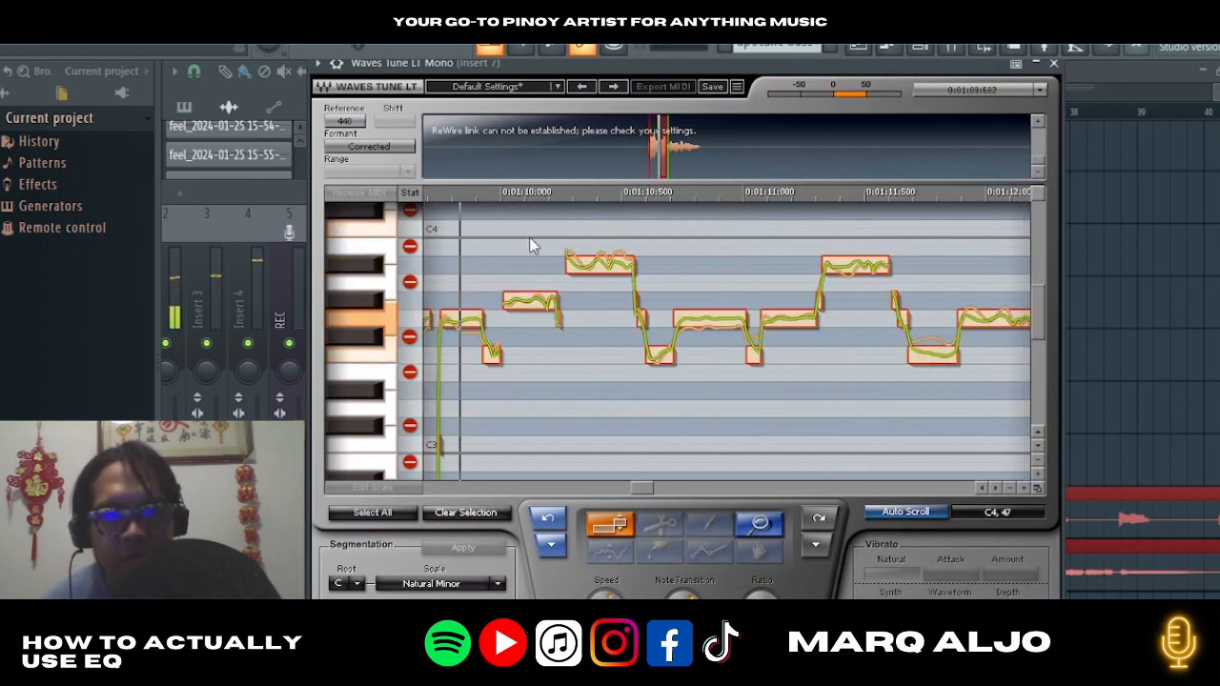
key("space")
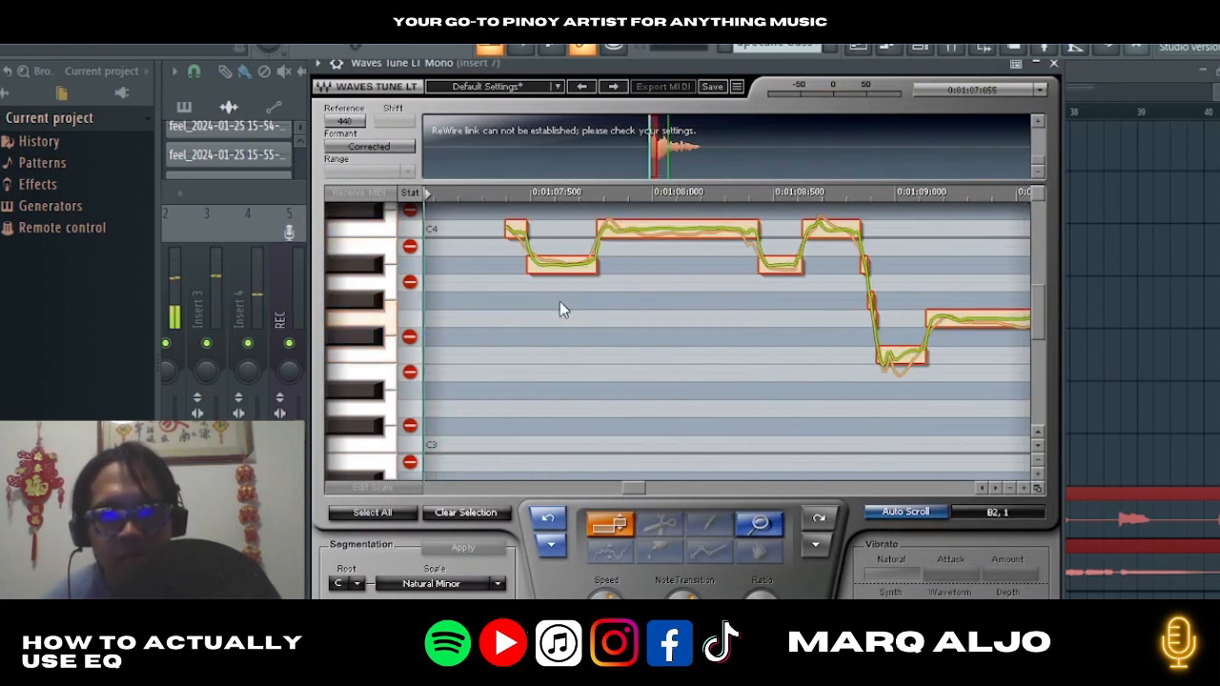
Shorten the playlist selection to just before bar 33 through bar 34, loop it and reopen Waves Tune LT Mono.
left_click(1054, 63)
key("F9")
left_click_drag(724, 119, 789, 127)
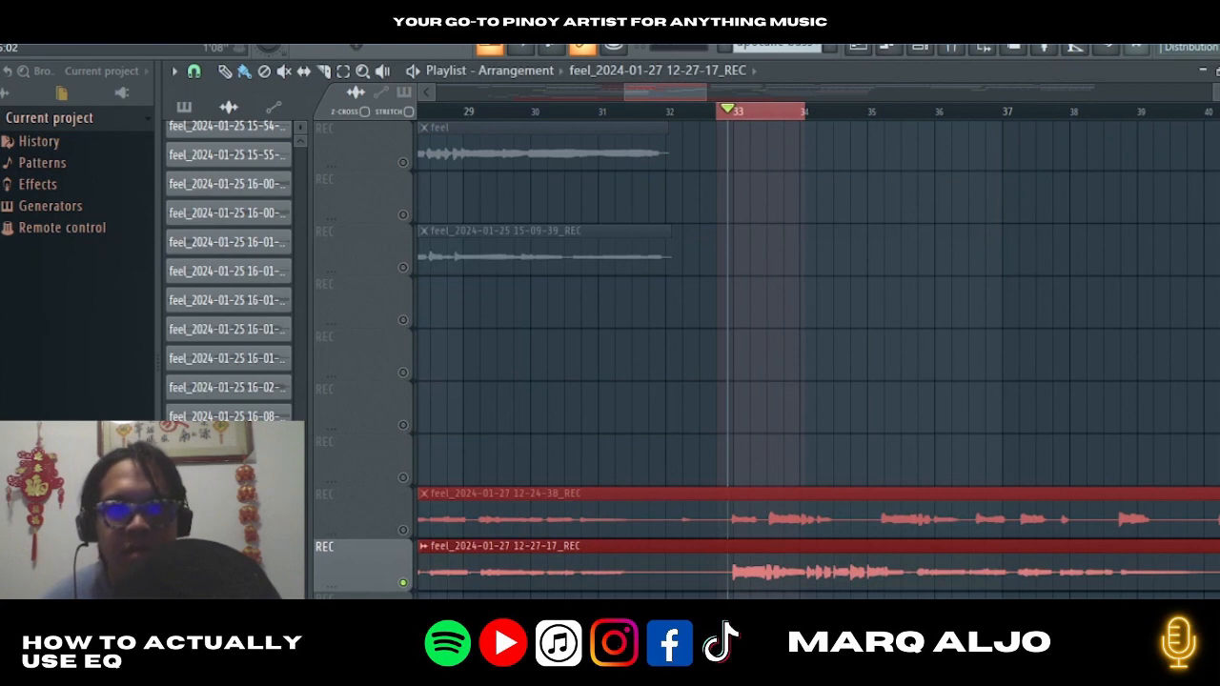
key("space")
key("F9")
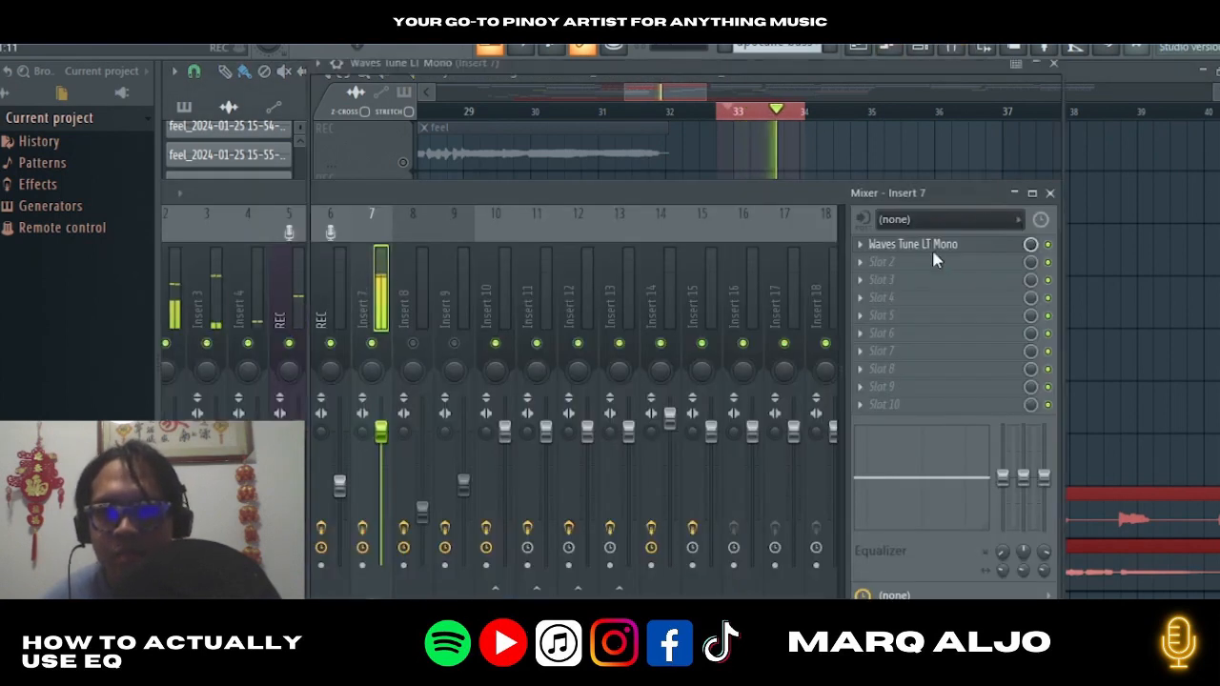
left_click(931, 247)
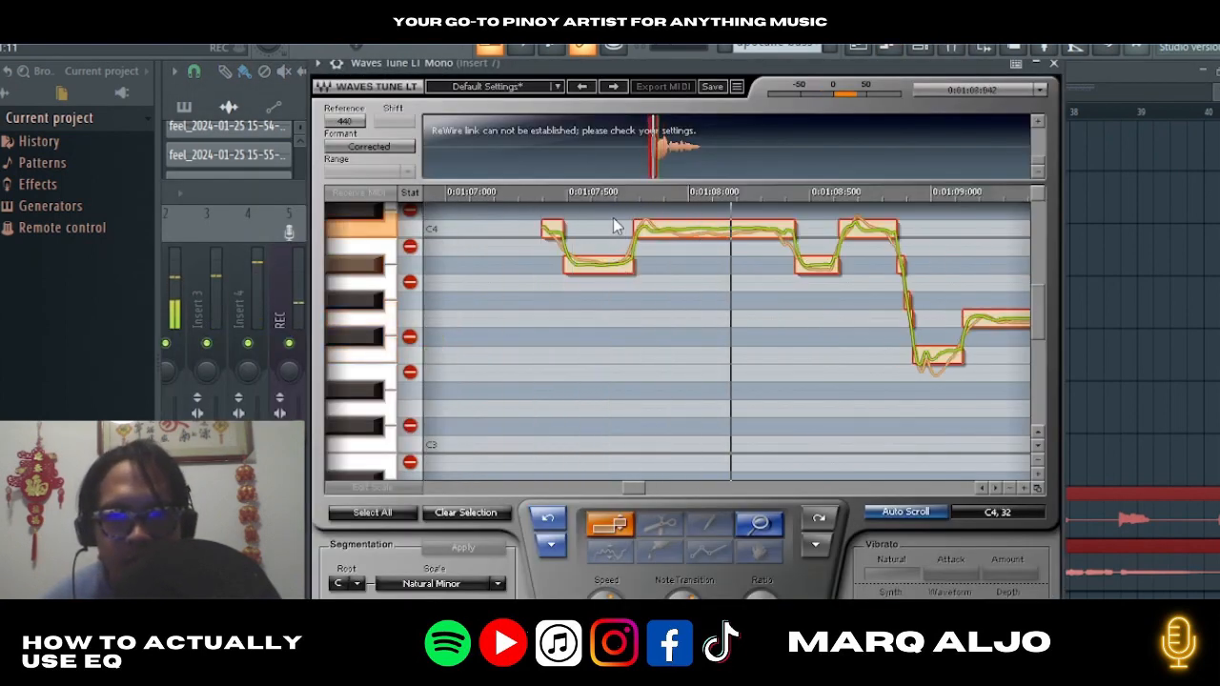
Try the phrase's short opening note before 0:01:07:500 at A#3, compare it with its neighbours and move it back to C4.
left_click(676, 230)
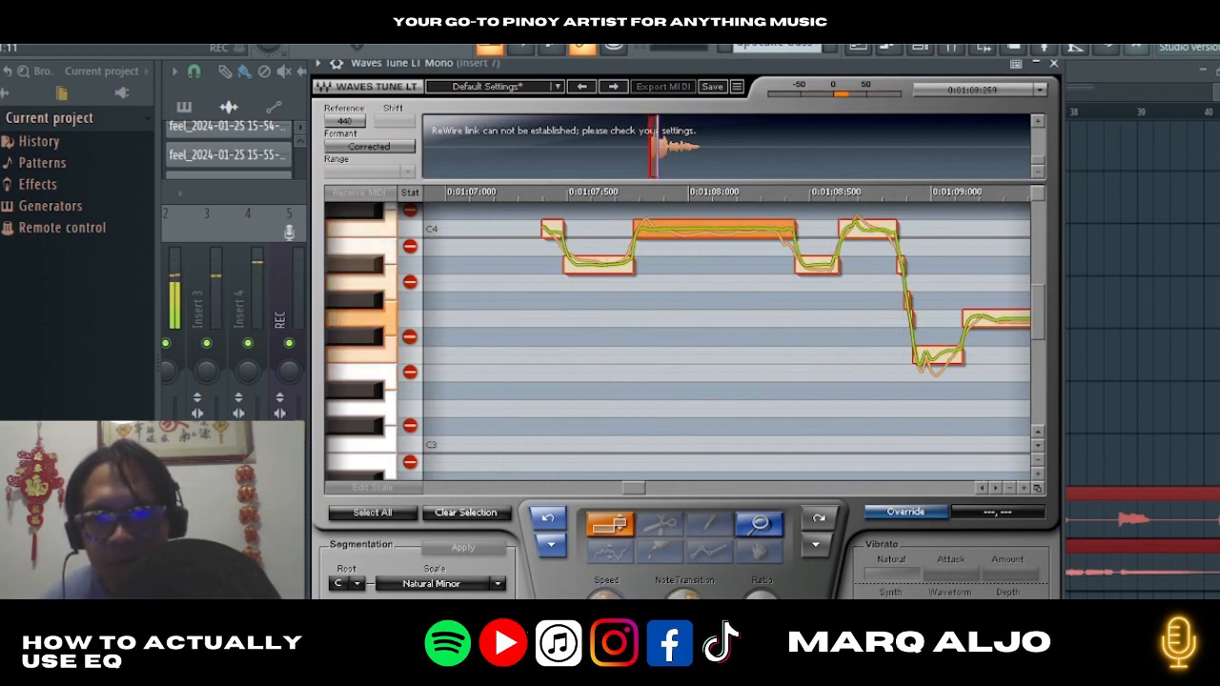
left_click(599, 266)
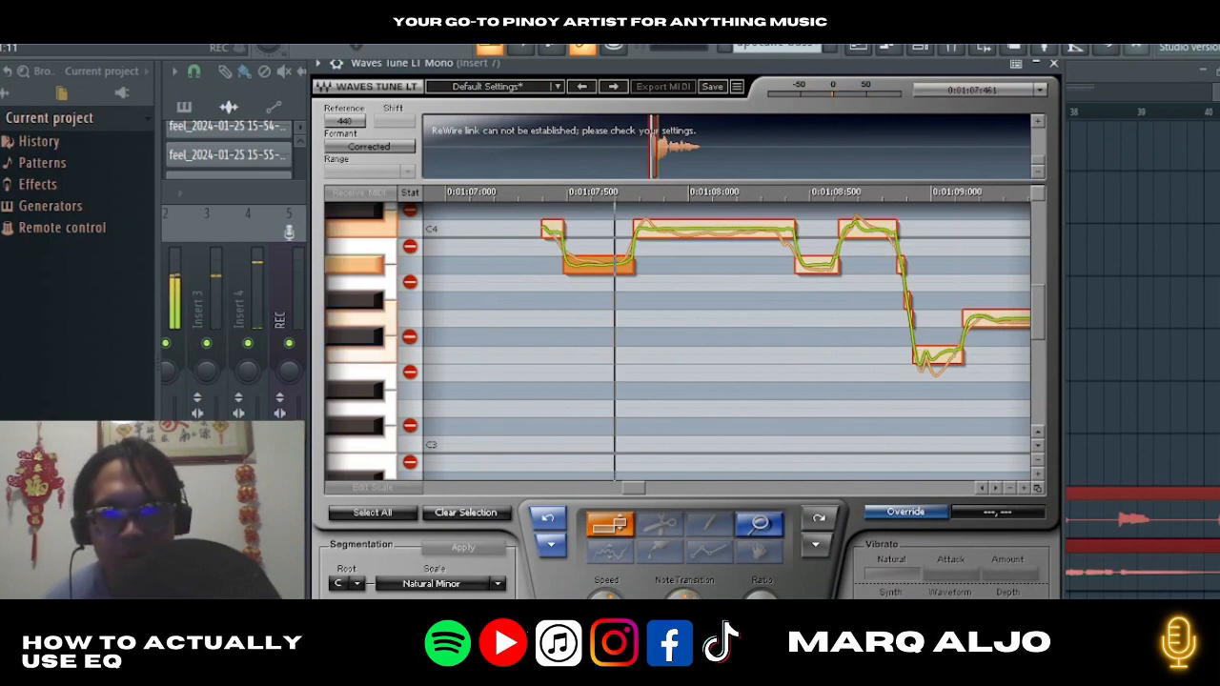
left_click_drag(551, 229, 553, 266)
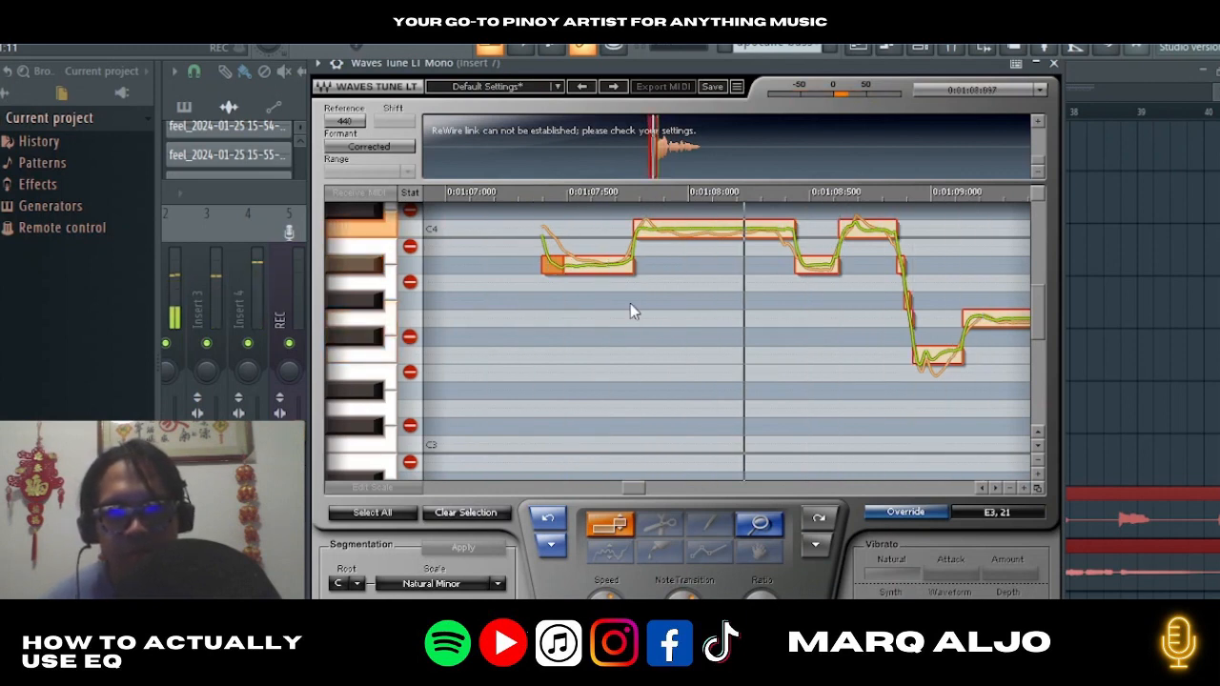
left_click(652, 242)
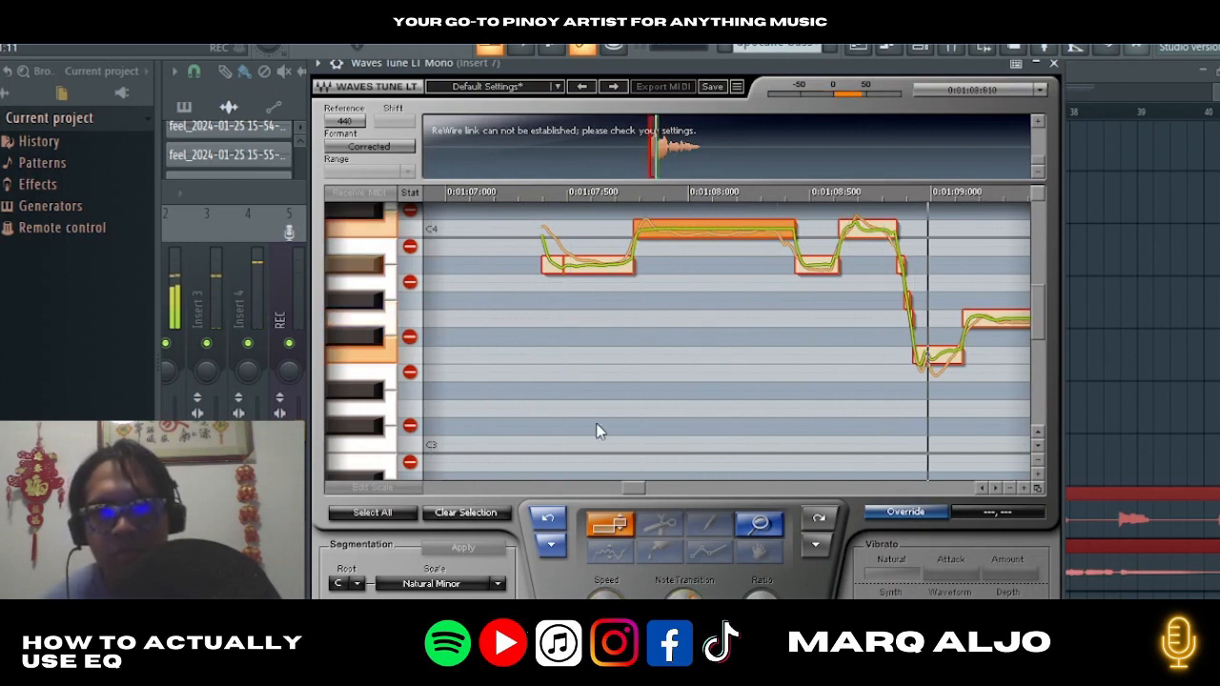
left_click(600, 267)
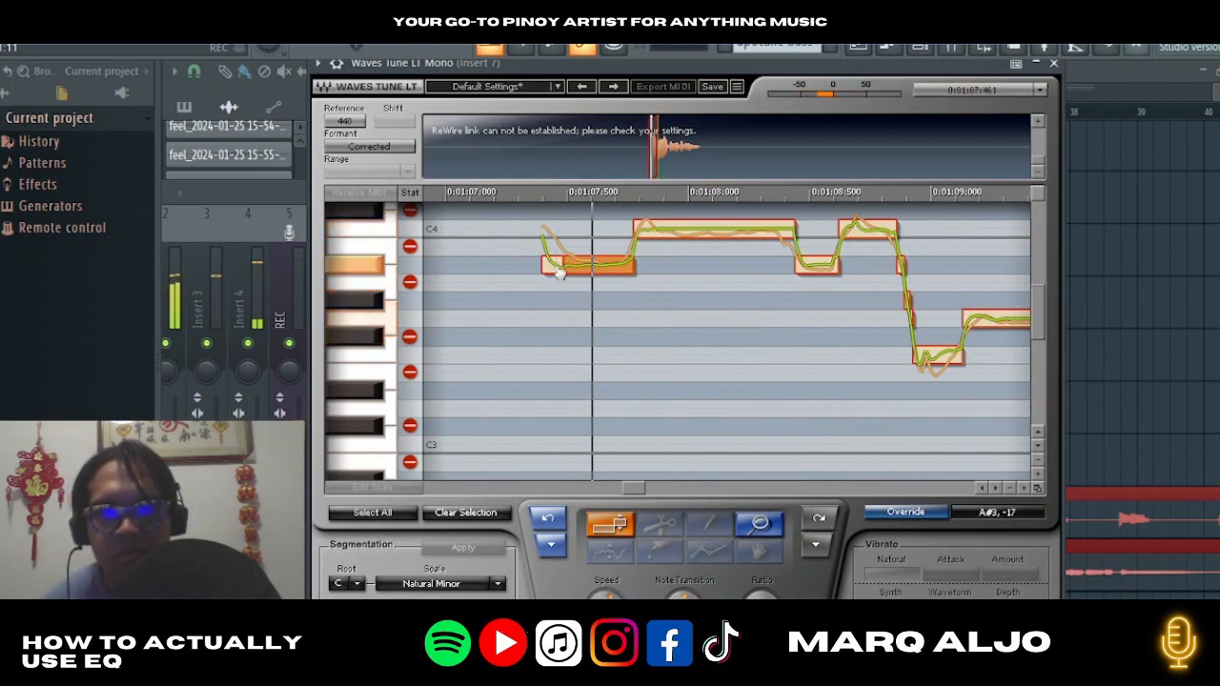
left_click_drag(562, 273, 559, 234)
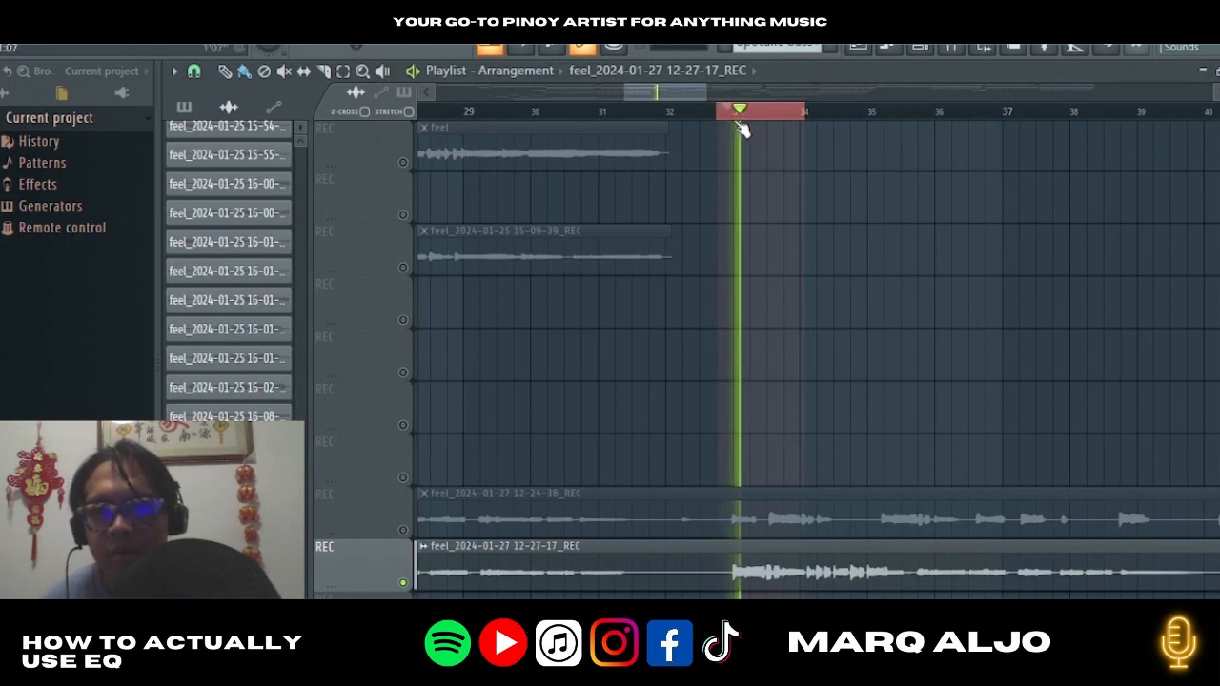
Select the playlist range from just before bar 34 to early in bar 34, loop it and reopen Waves Tune LT Mono.
left_click(728, 113)
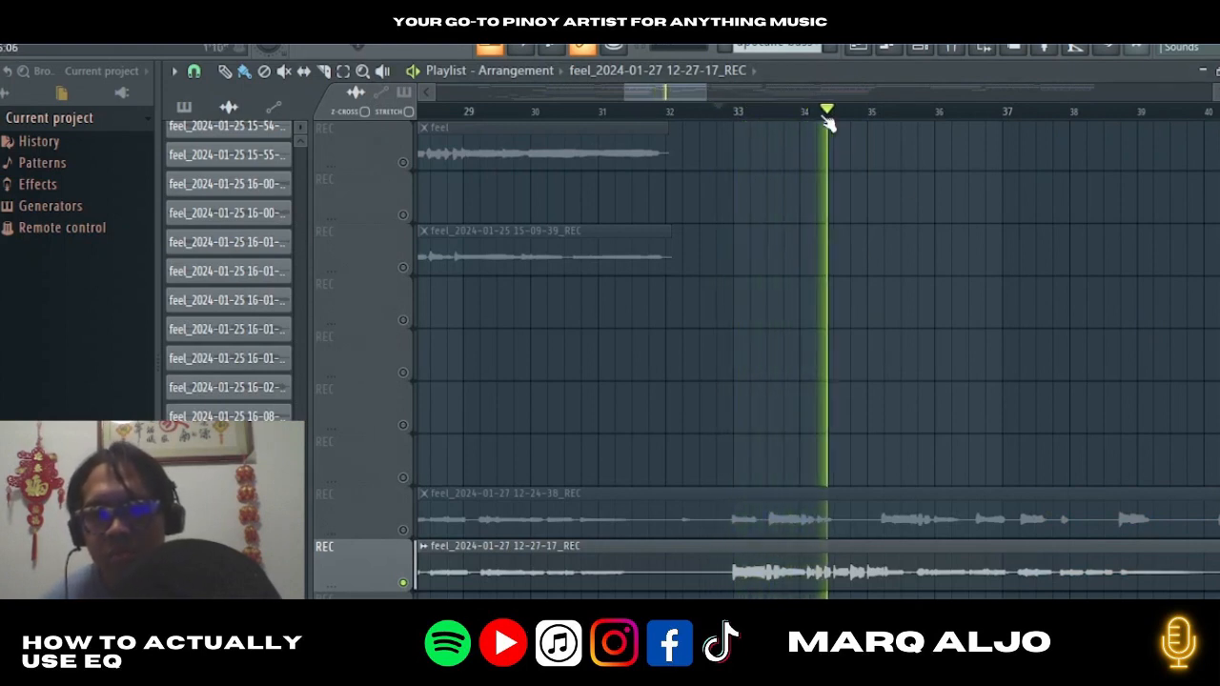
left_click_drag(800, 113, 818, 113)
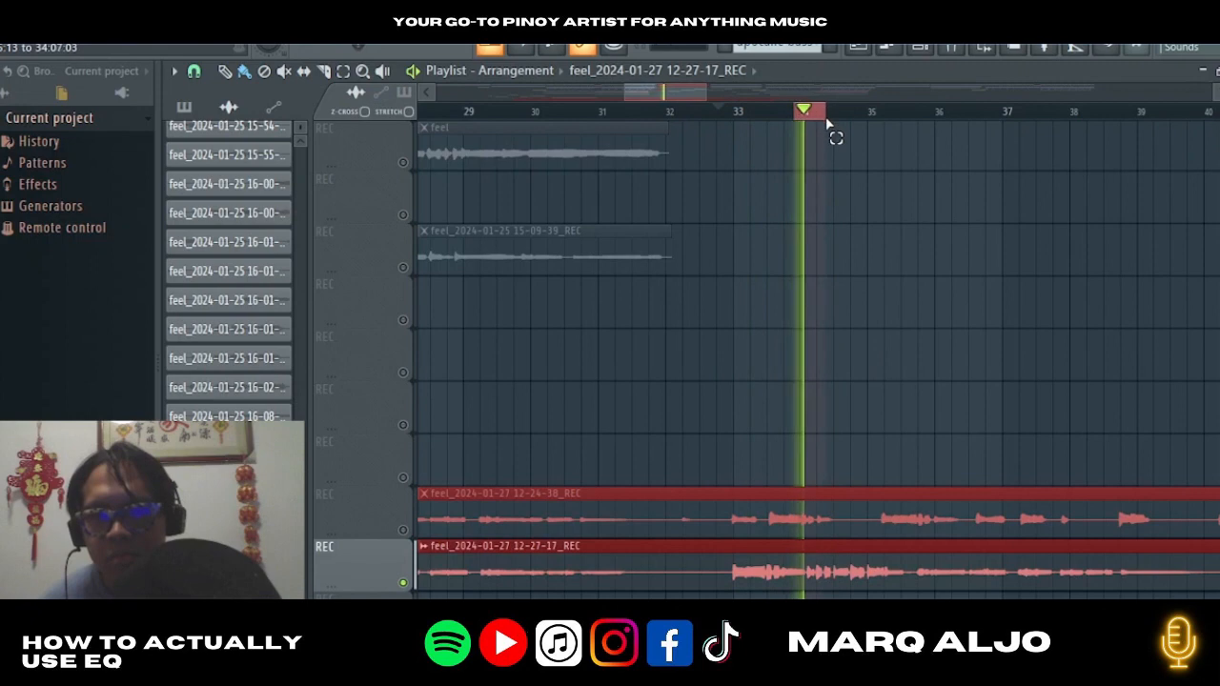
left_click(915, 47)
left_click(973, 249)
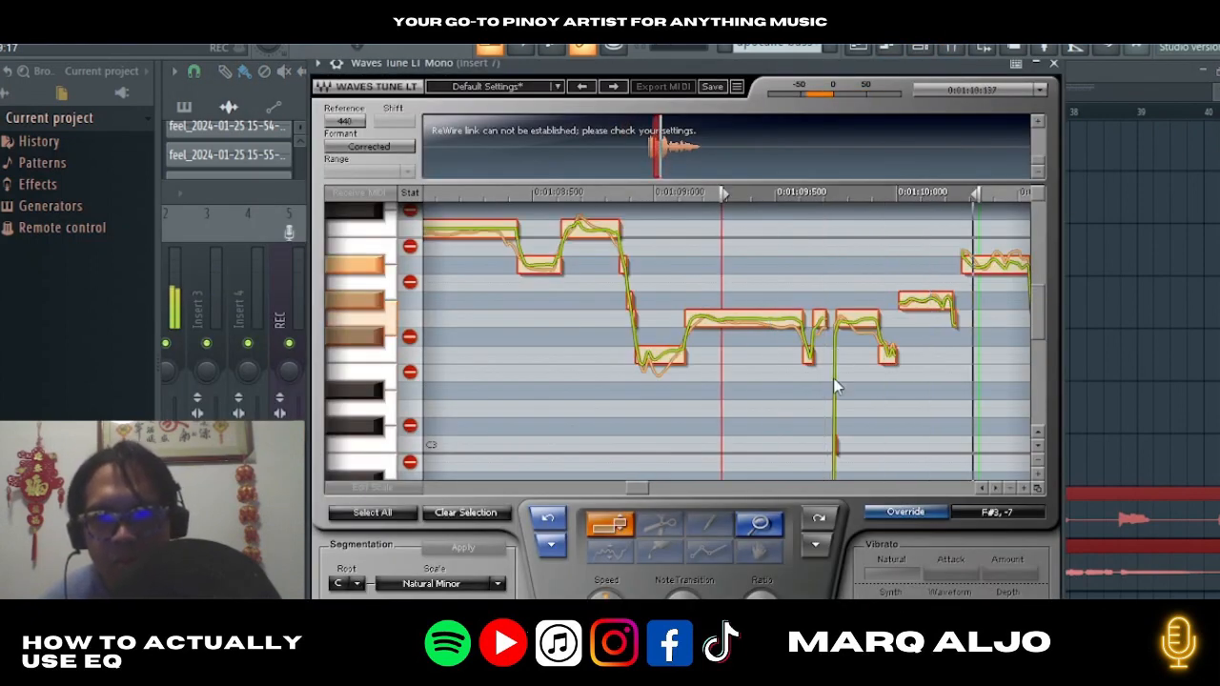
Set the two short notes just after 0:01:09:500 to F#3 and select the G3 note that follows them.
left_click(820, 378)
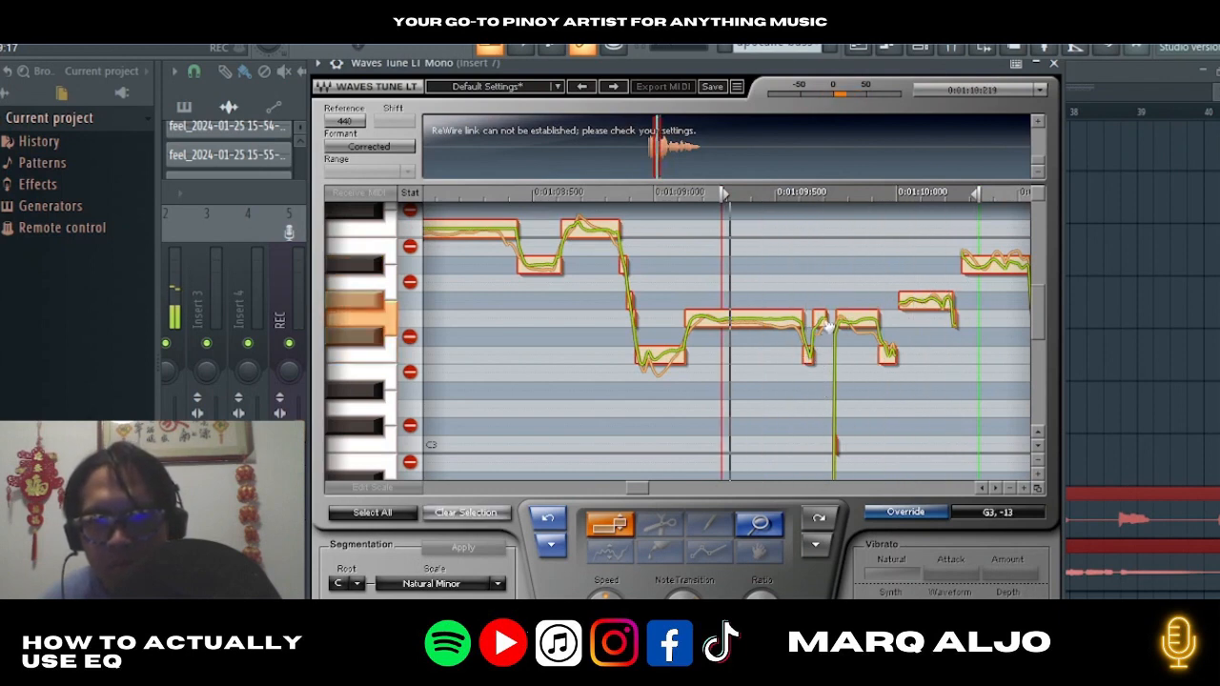
left_click(821, 330)
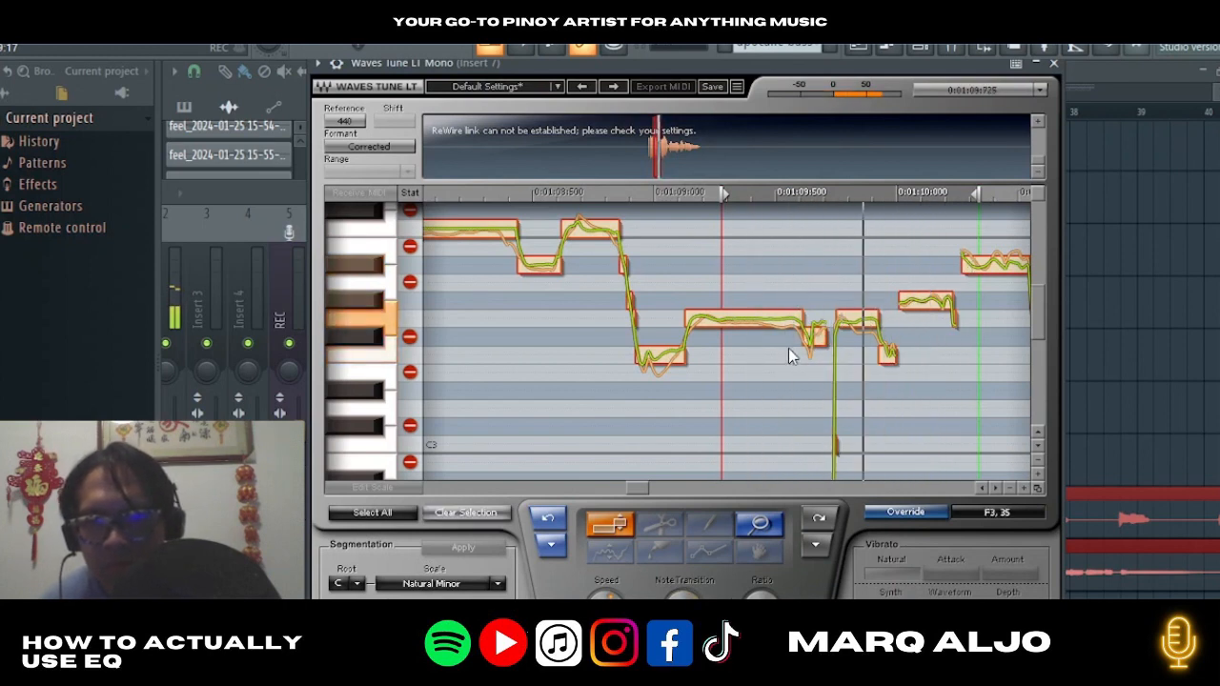
left_click(854, 327)
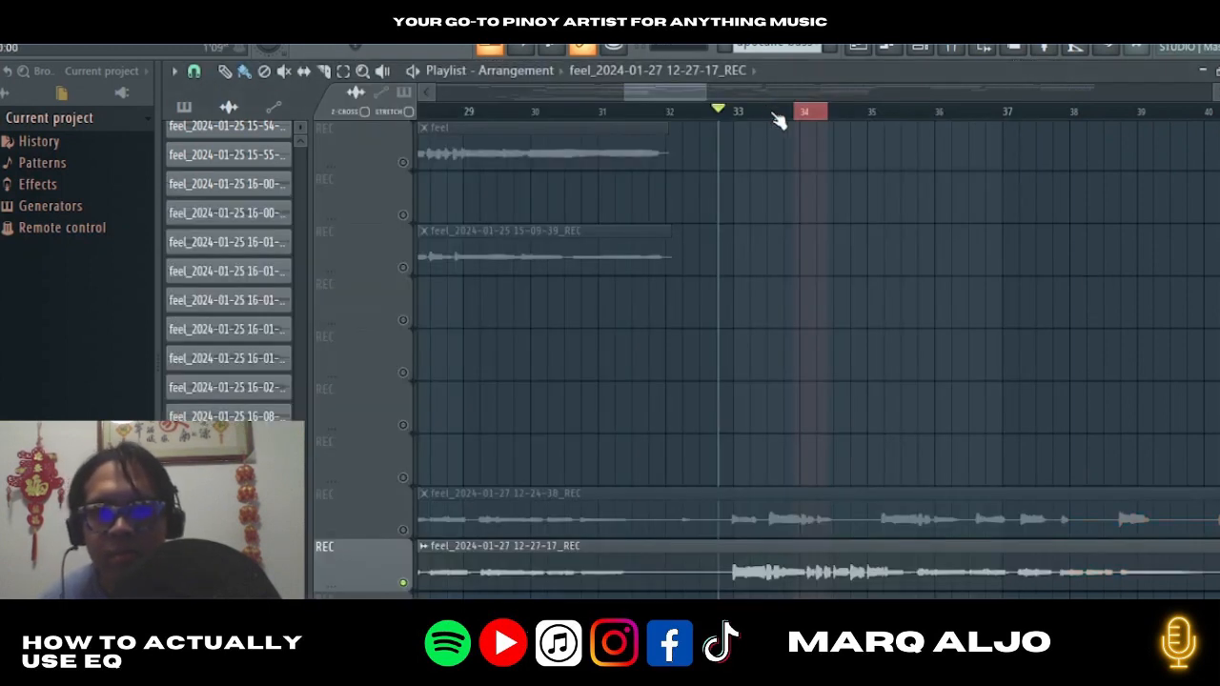
Audition the vocal from late in bar 33, loop the range from midway through bar 35 to just past bar 37 and reopen Waves Tune LT Mono.
left_click(783, 117)
key("space")
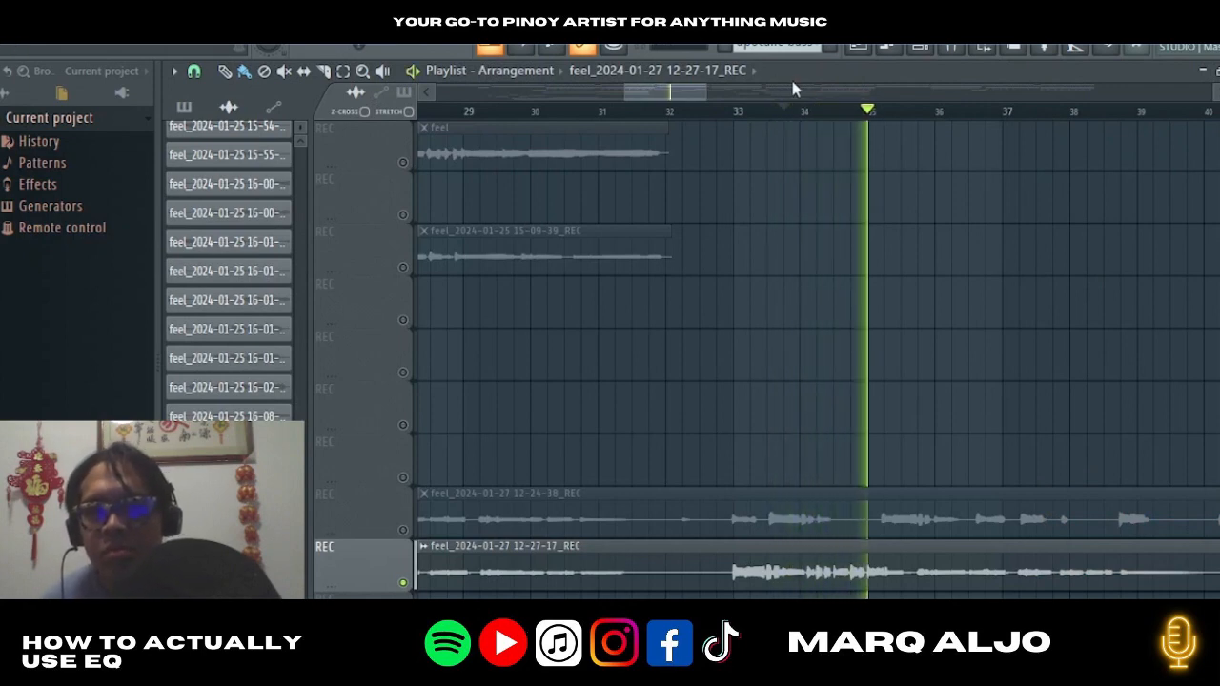
left_click_drag(691, 93, 795, 116)
left_click(953, 47)
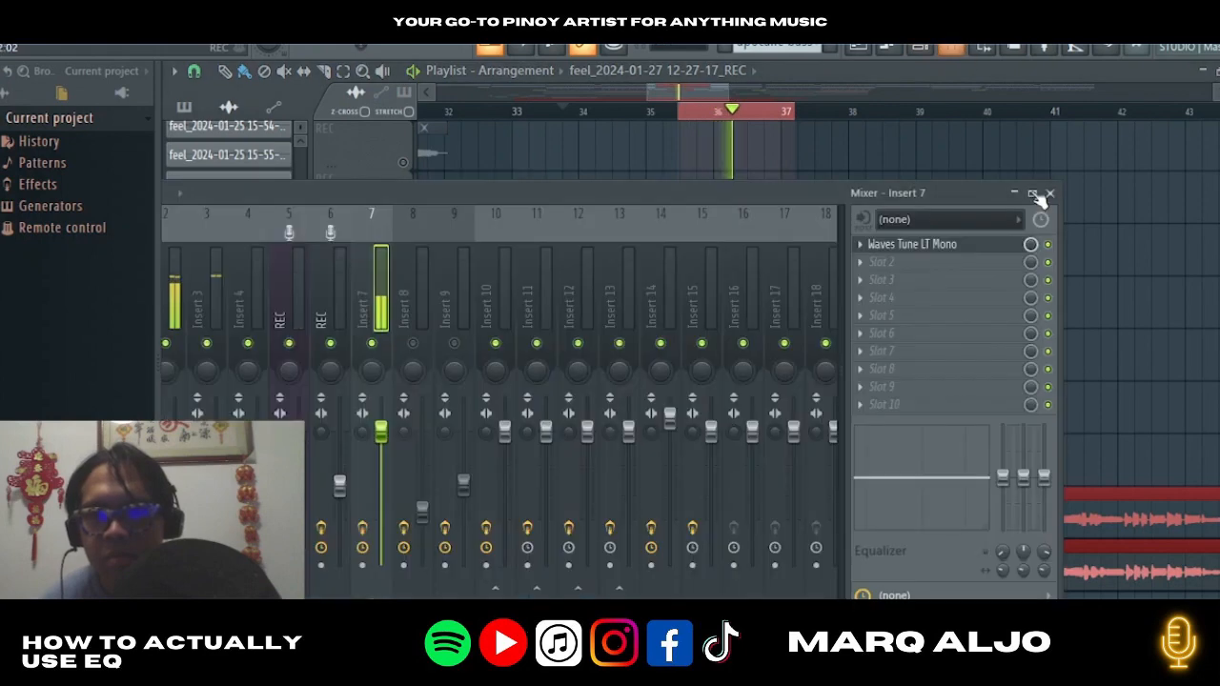
left_click(937, 248)
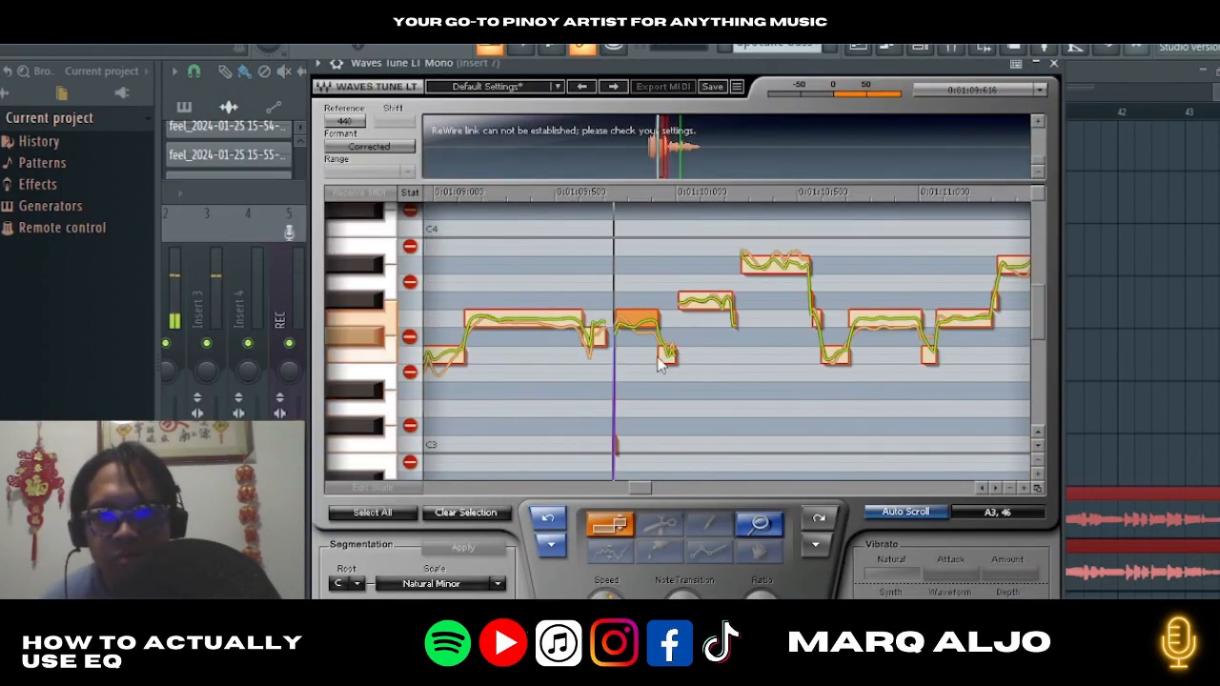
Try the short note near 0:01:14:200 at C3 and select it together with the long notes on either side.
left_click(654, 488)
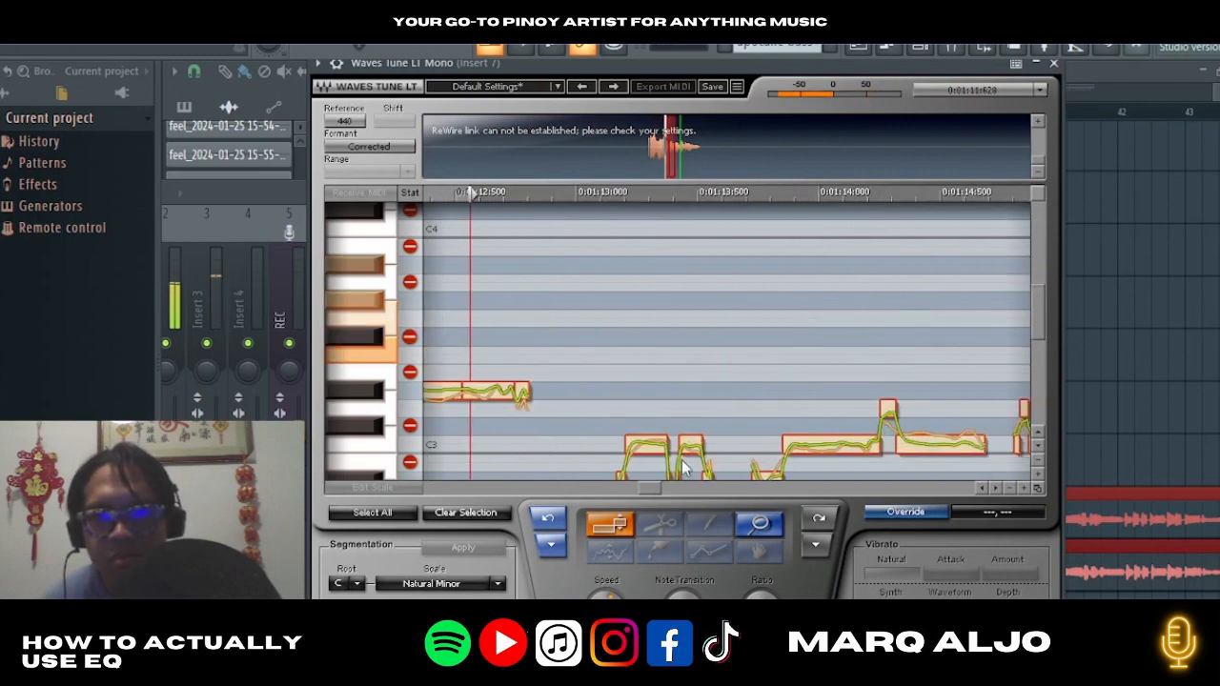
scroll(799, 374, "down", 1)
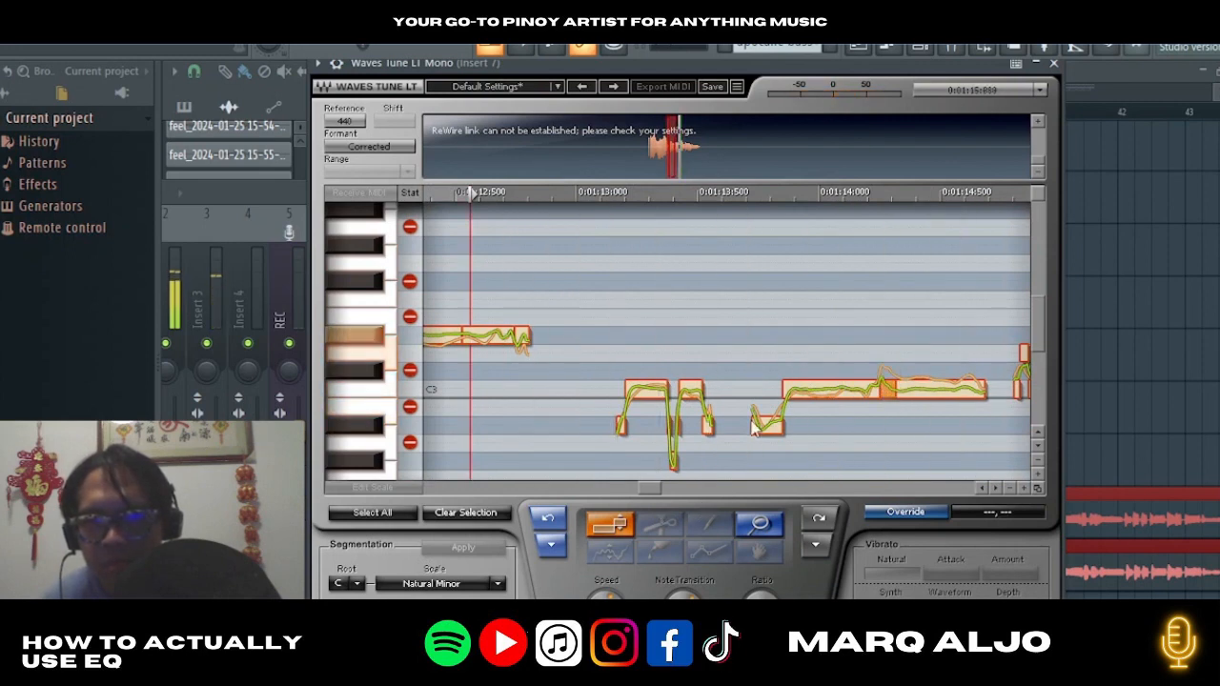
left_click_drag(776, 349, 923, 406)
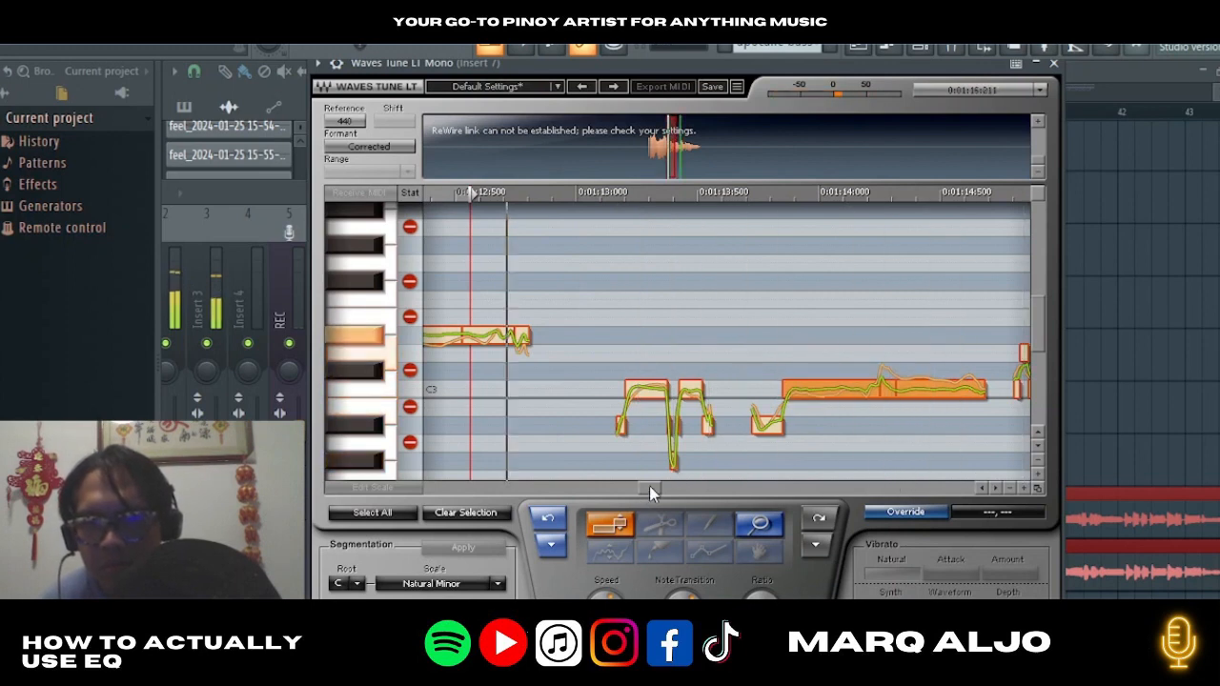
Lower the short note near 0:01:14:750 to C3 and raise the short note just before 0:01:15:000 to D#3.
mouse_move(649, 487)
left_mouse_down()
mouse_move(671, 479)
mouse_move(647, 494)
left_mouse_up()
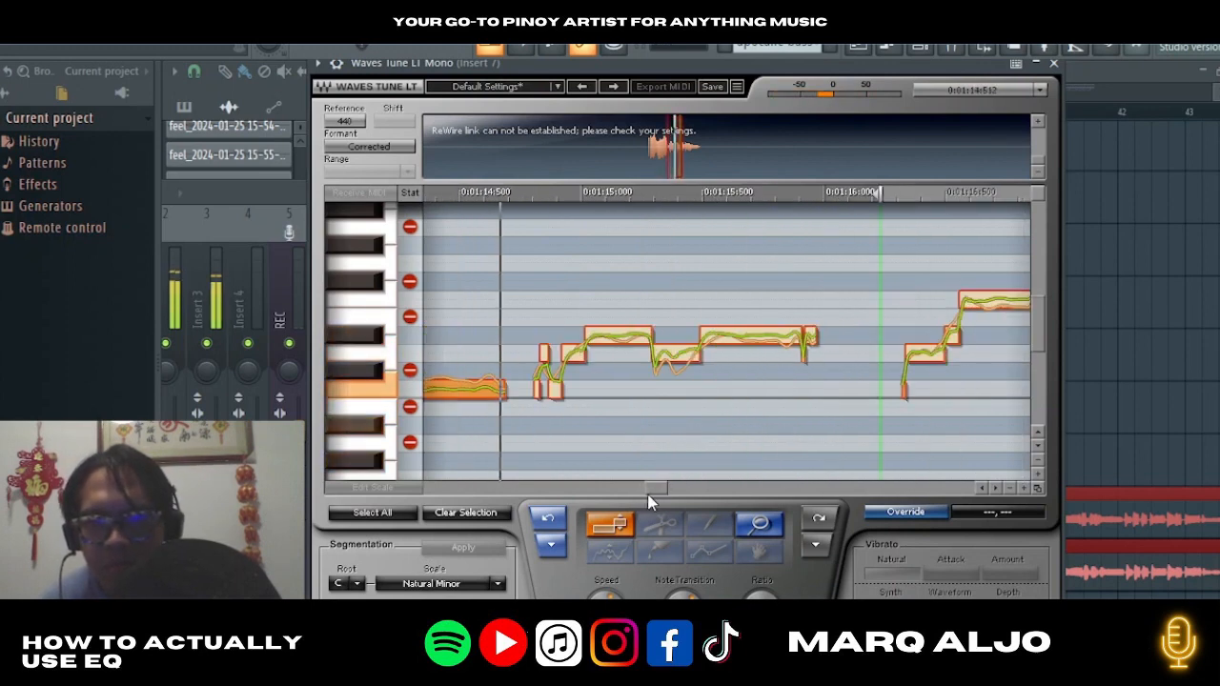
left_click(570, 370)
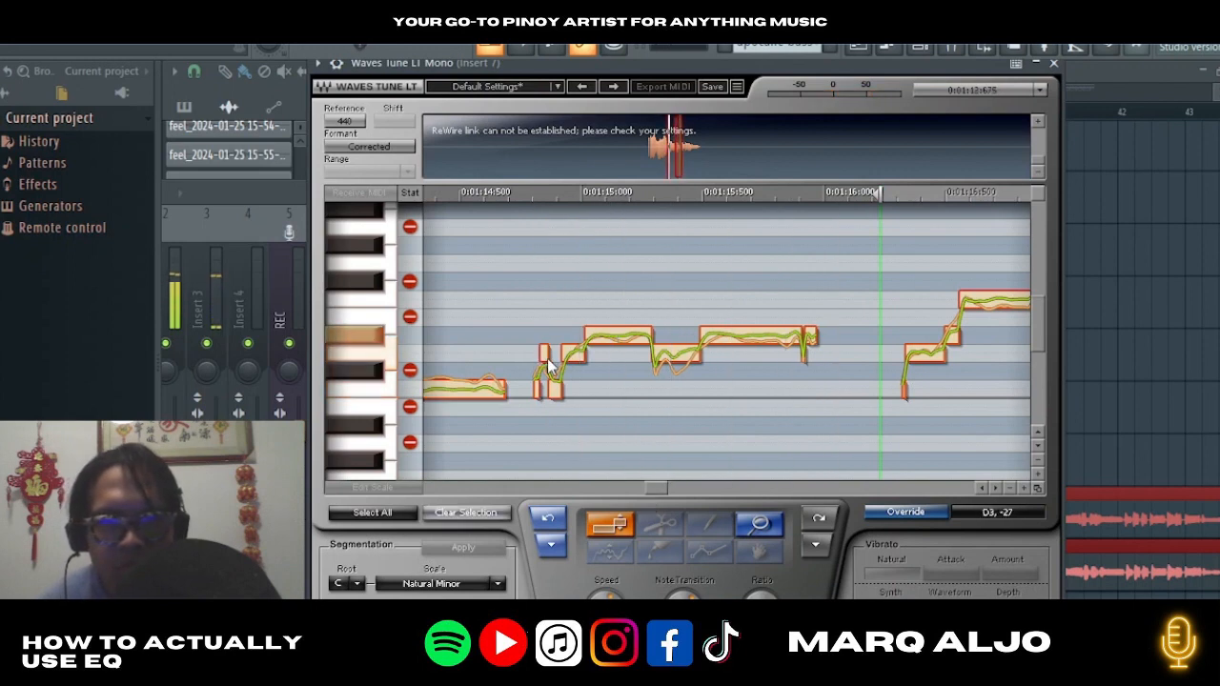
left_click_drag(546, 358, 549, 389)
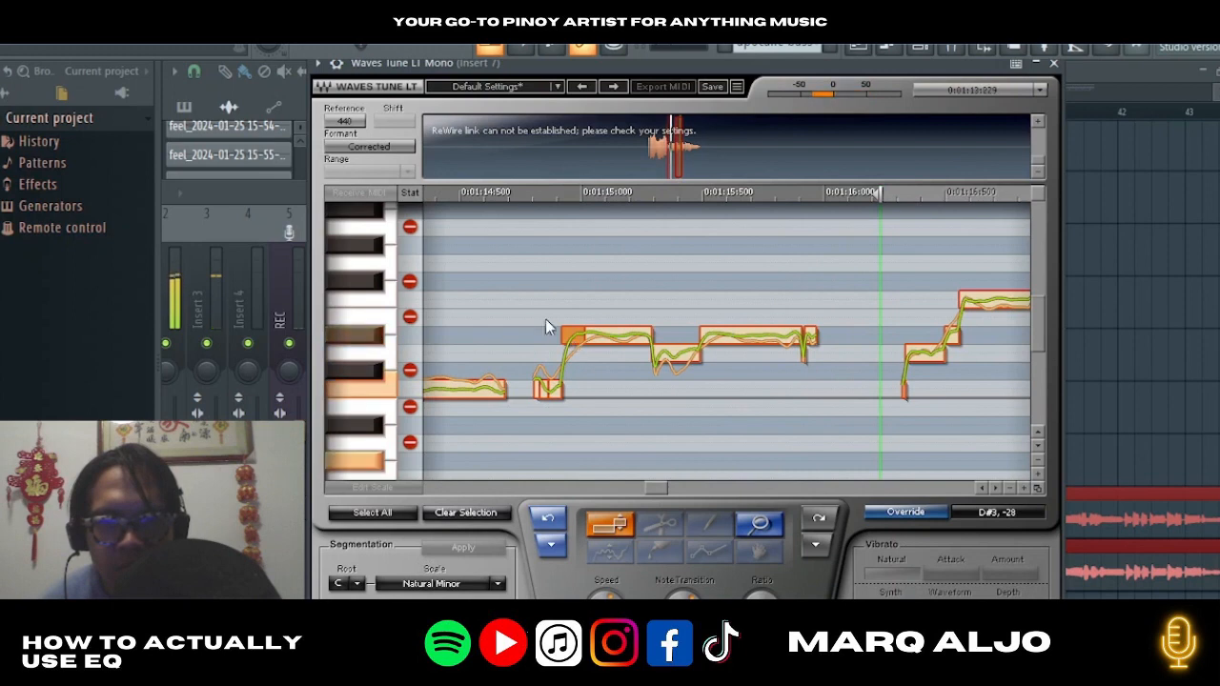
left_click_drag(527, 294, 810, 427)
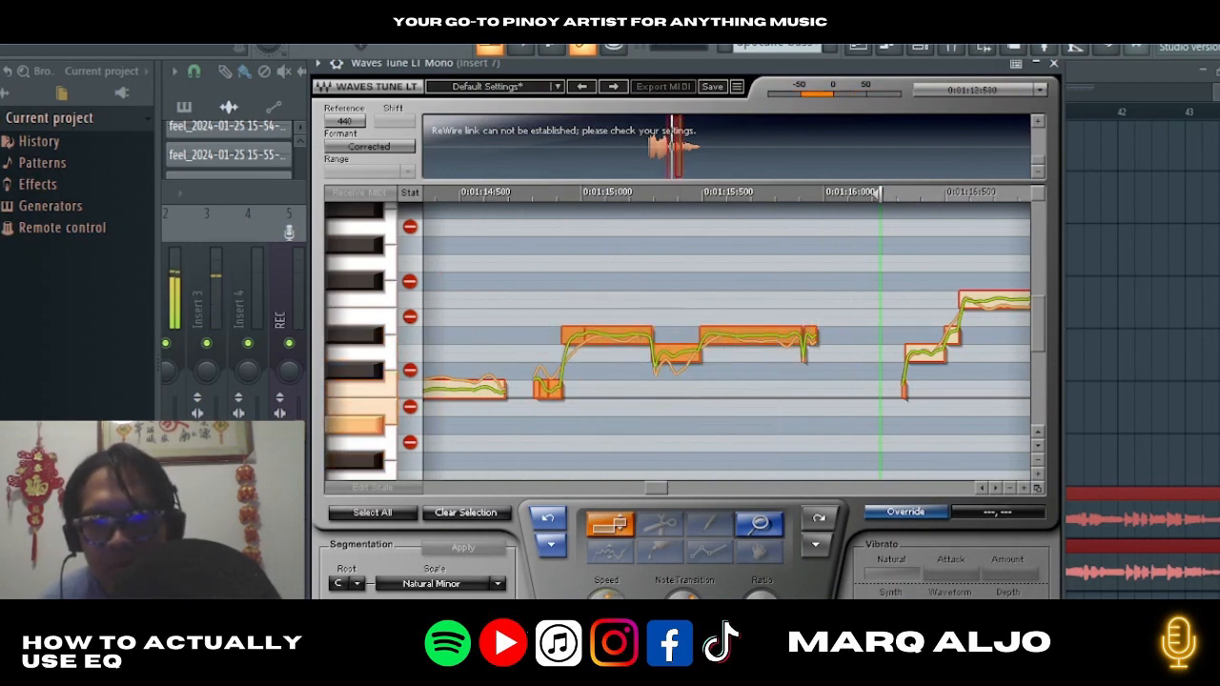
left_click(642, 424)
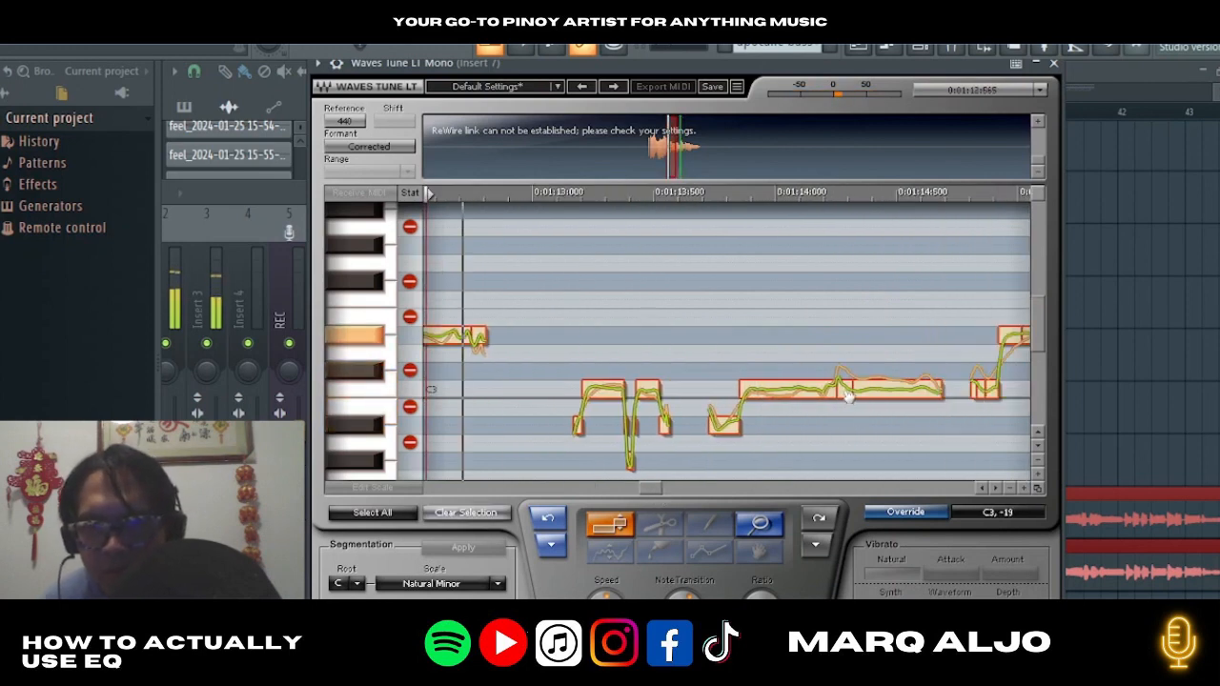
Try the short note near 0:01:14:200 at B2, raise it to C#3 and return to the playlist.
left_click(848, 398)
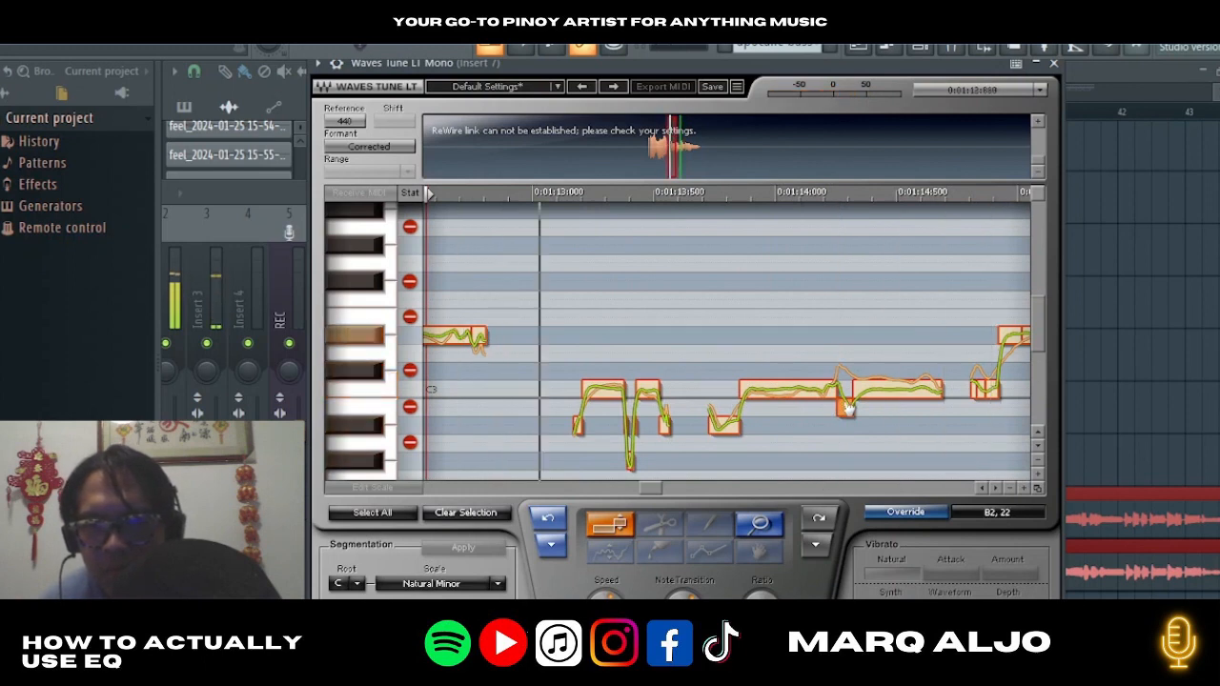
left_click_drag(847, 407, 851, 378)
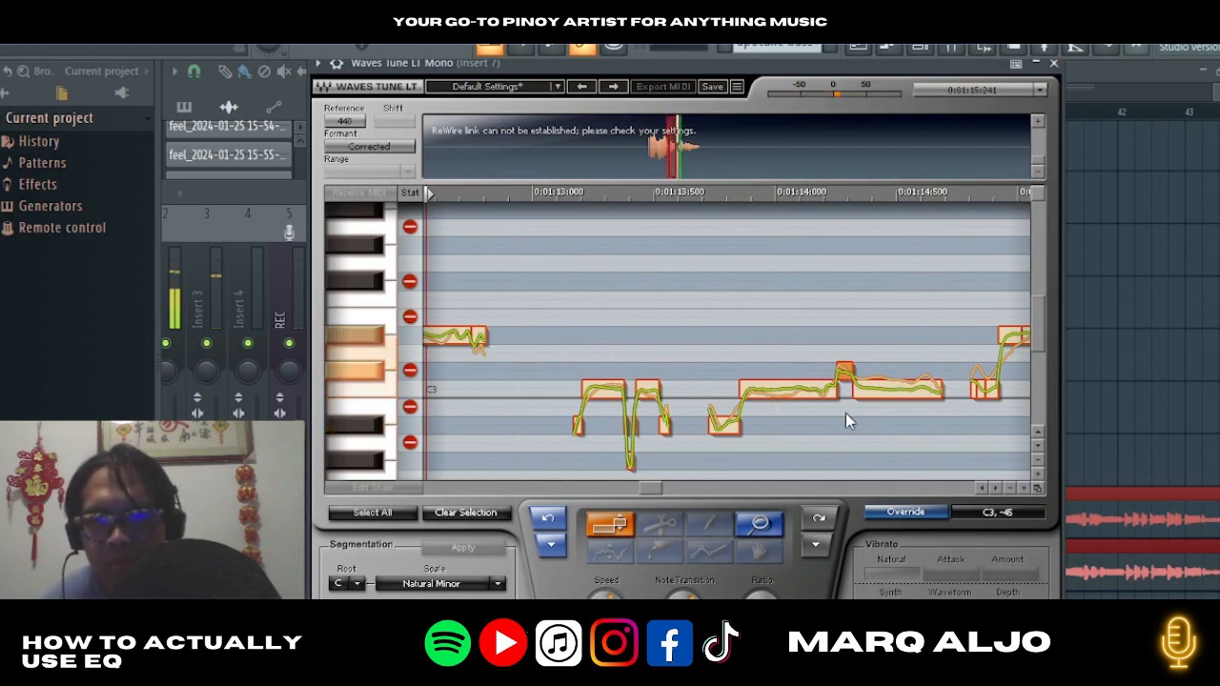
left_click(1165, 254)
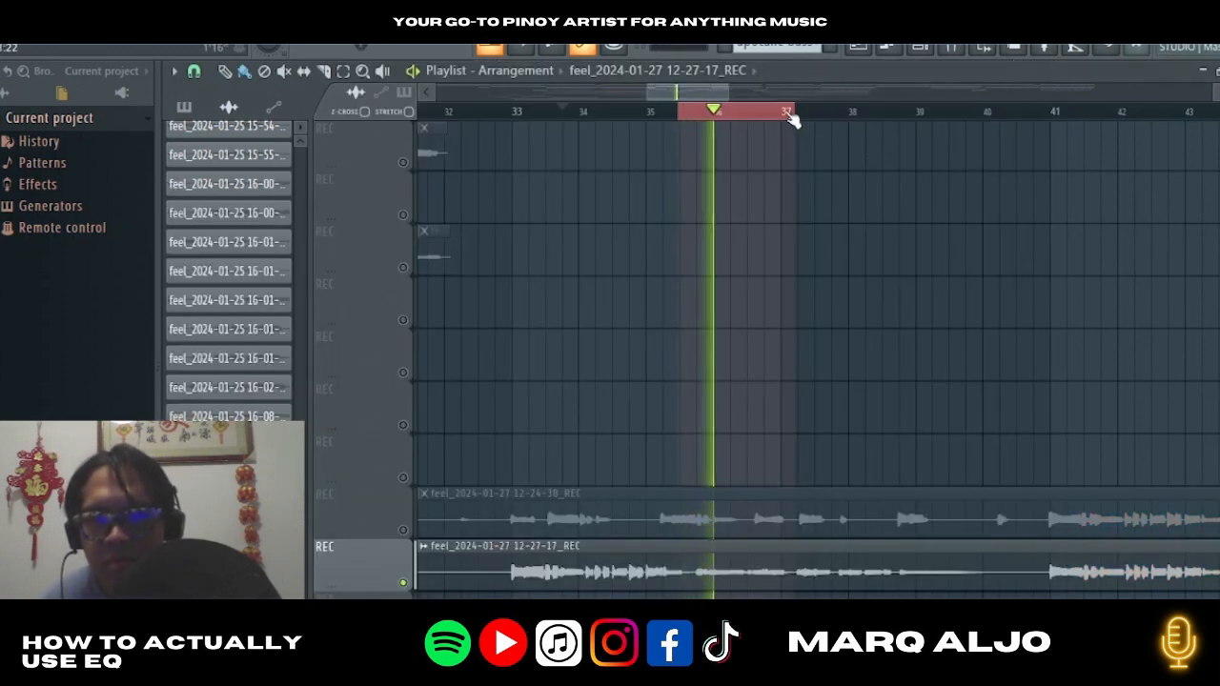
Set the playlist loop range from the start of bar 37 to late in bar 38 and reopen Waves Tune LT Mono on Insert 7.
left_click_drag(792, 116, 989, 128)
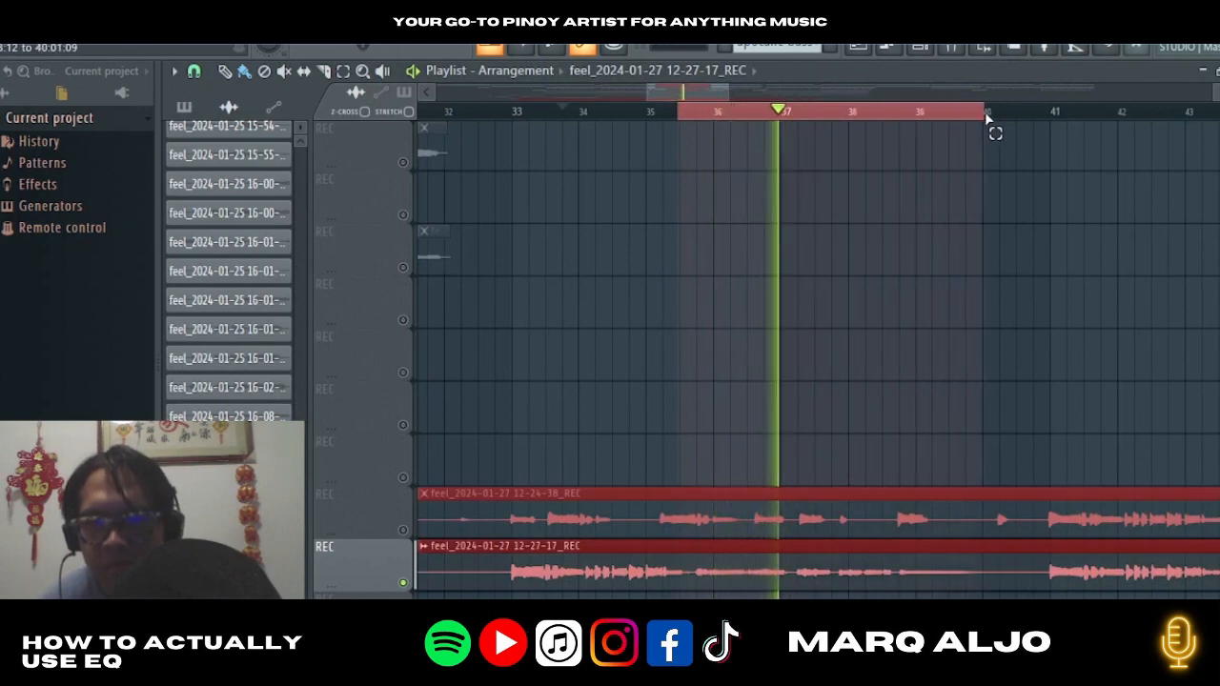
left_click_drag(698, 131, 795, 136)
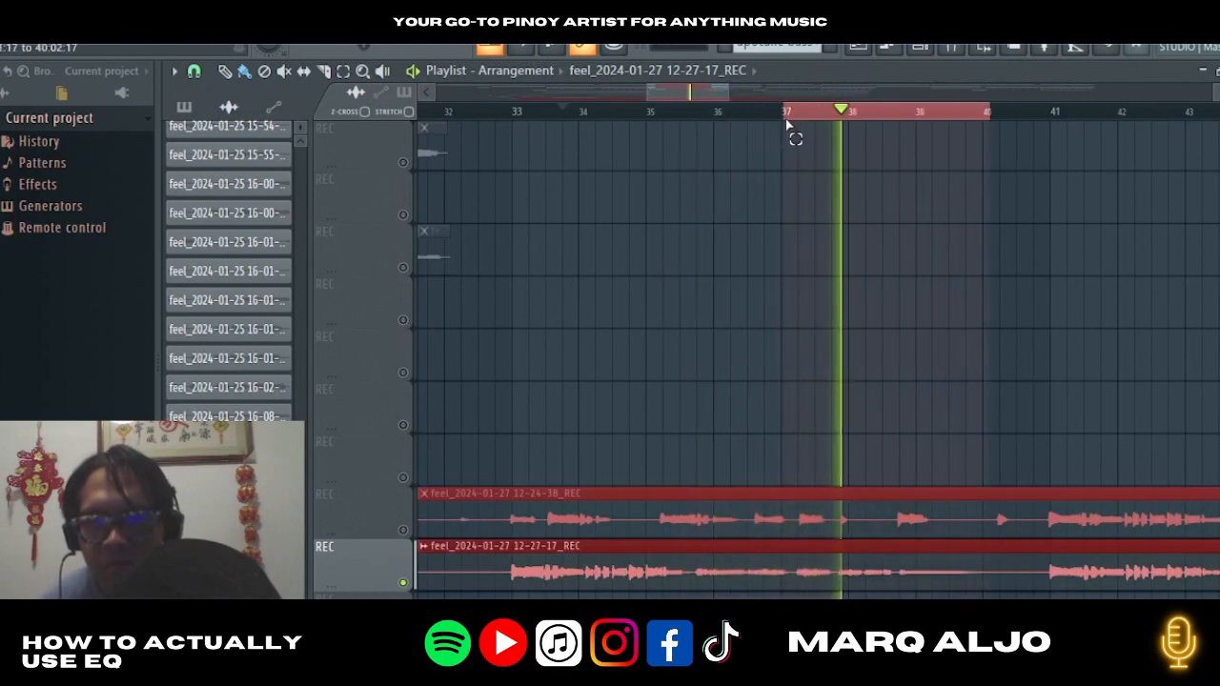
left_click_drag(991, 112, 902, 180)
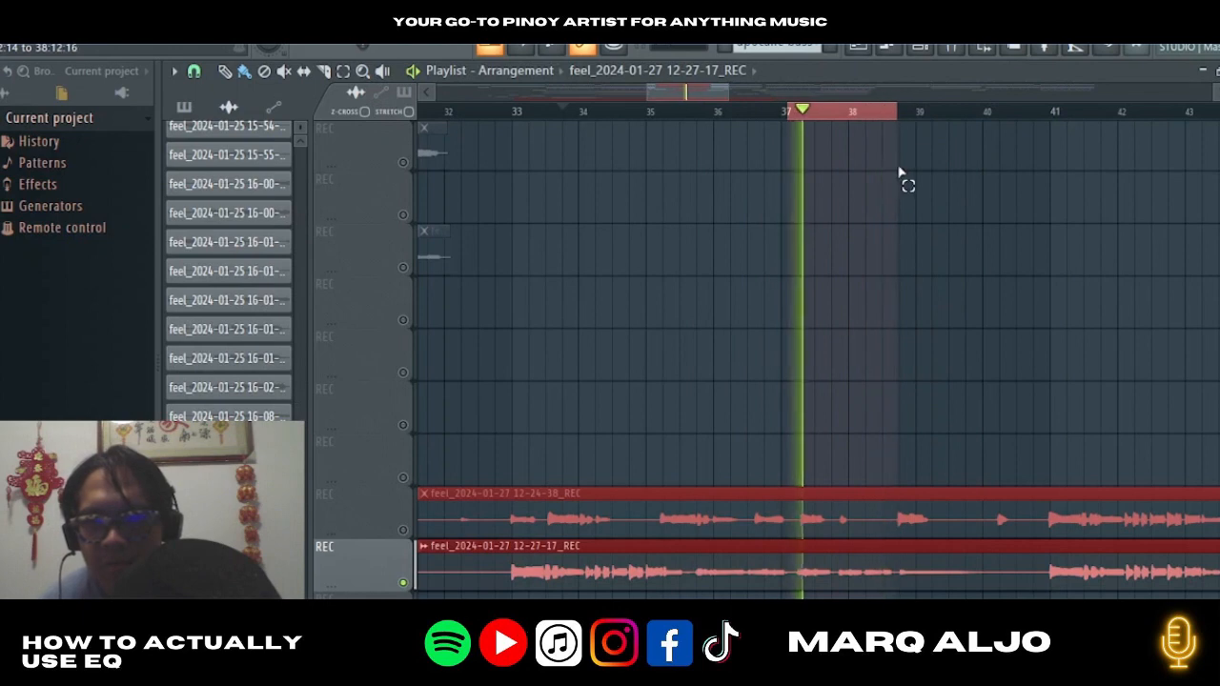
key("F9")
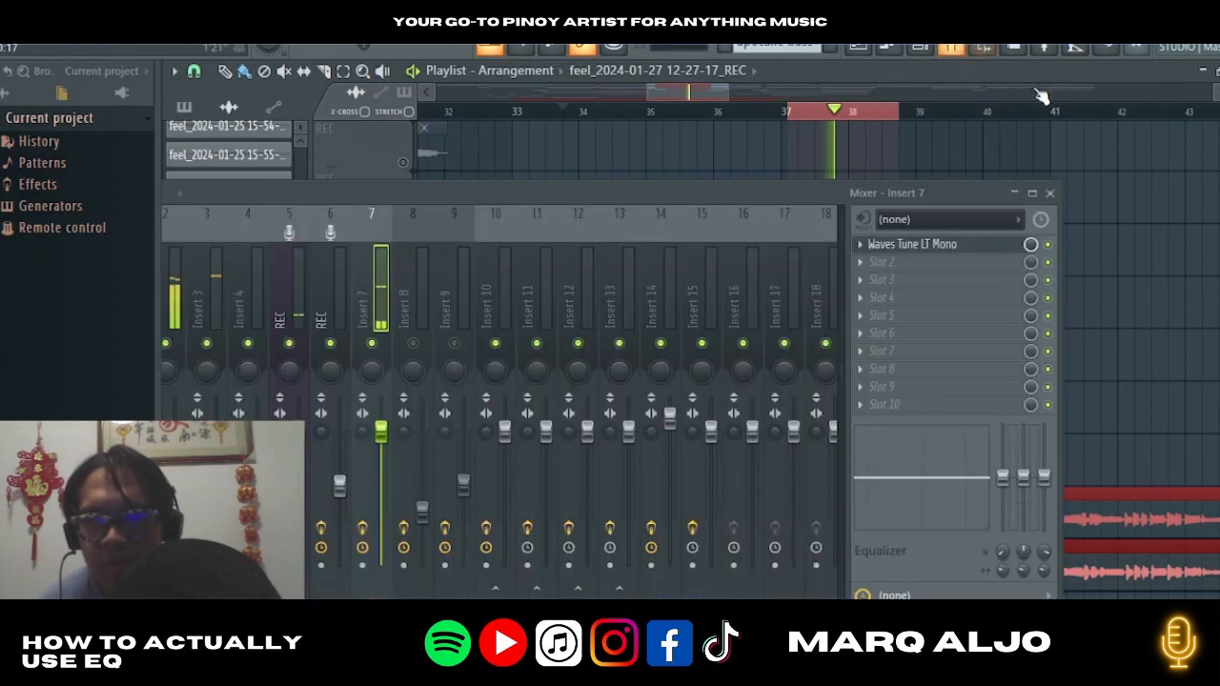
left_click(1003, 246)
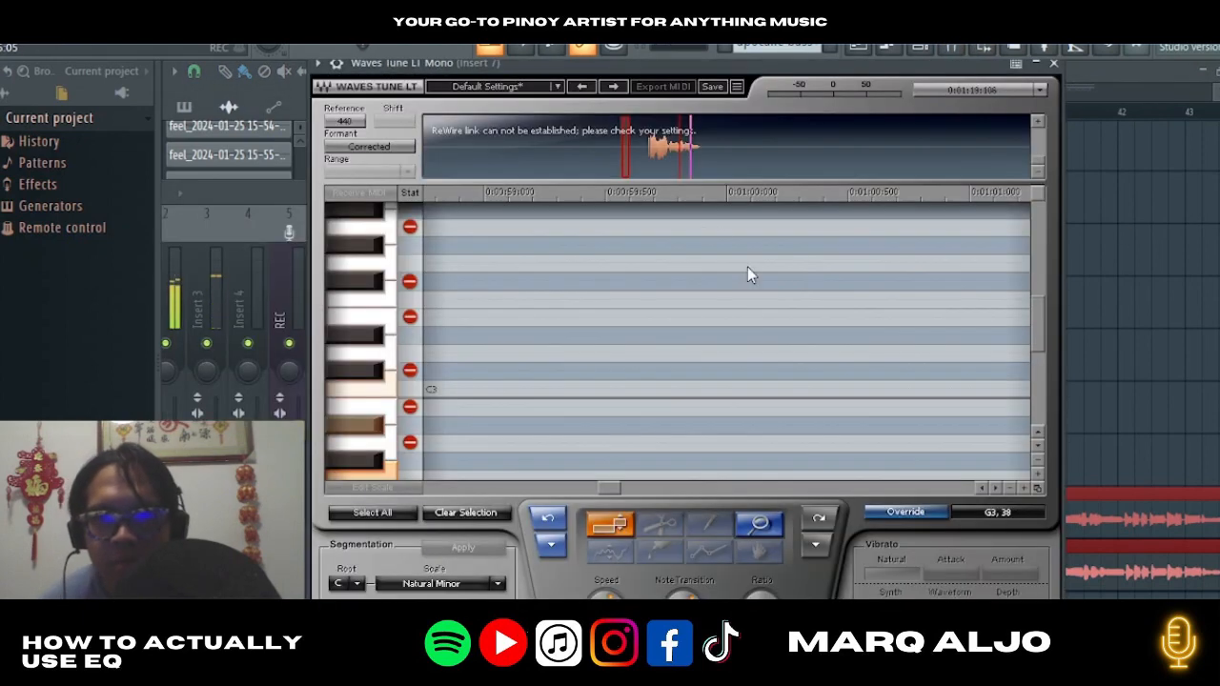
Set the two adjoining notes on either side of 0:01:17:000 to C#3 and the short note just before 0:01:19:000 to G2.
left_click(680, 150)
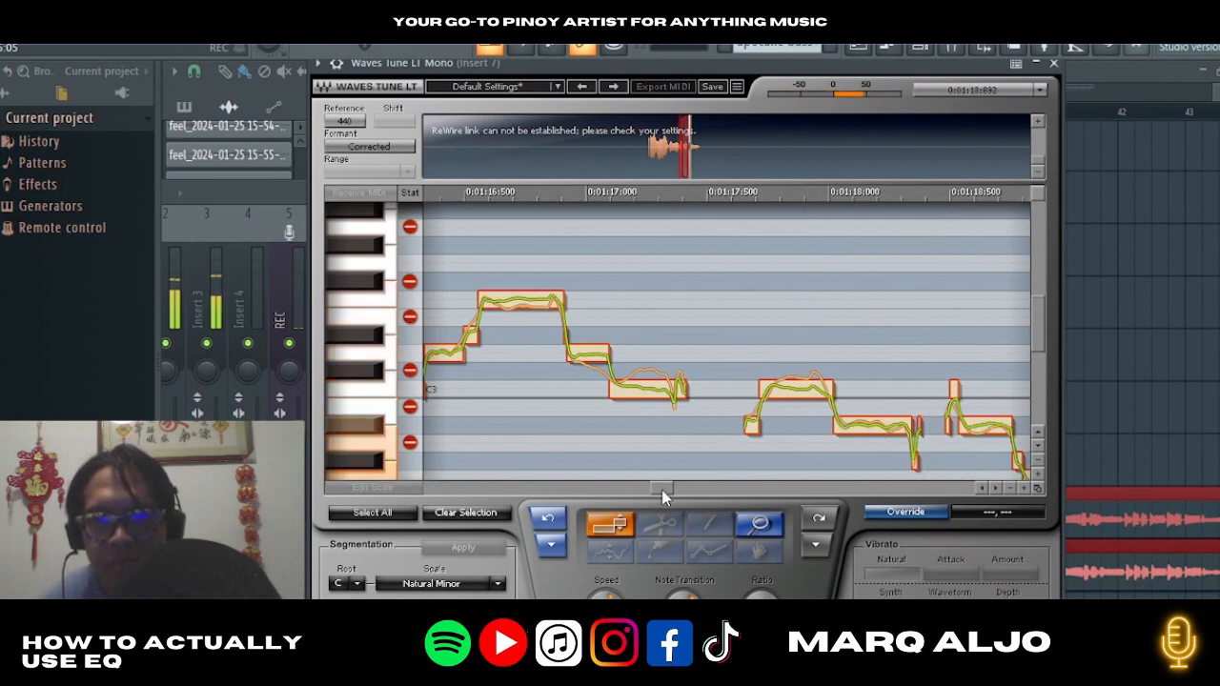
left_click(773, 381)
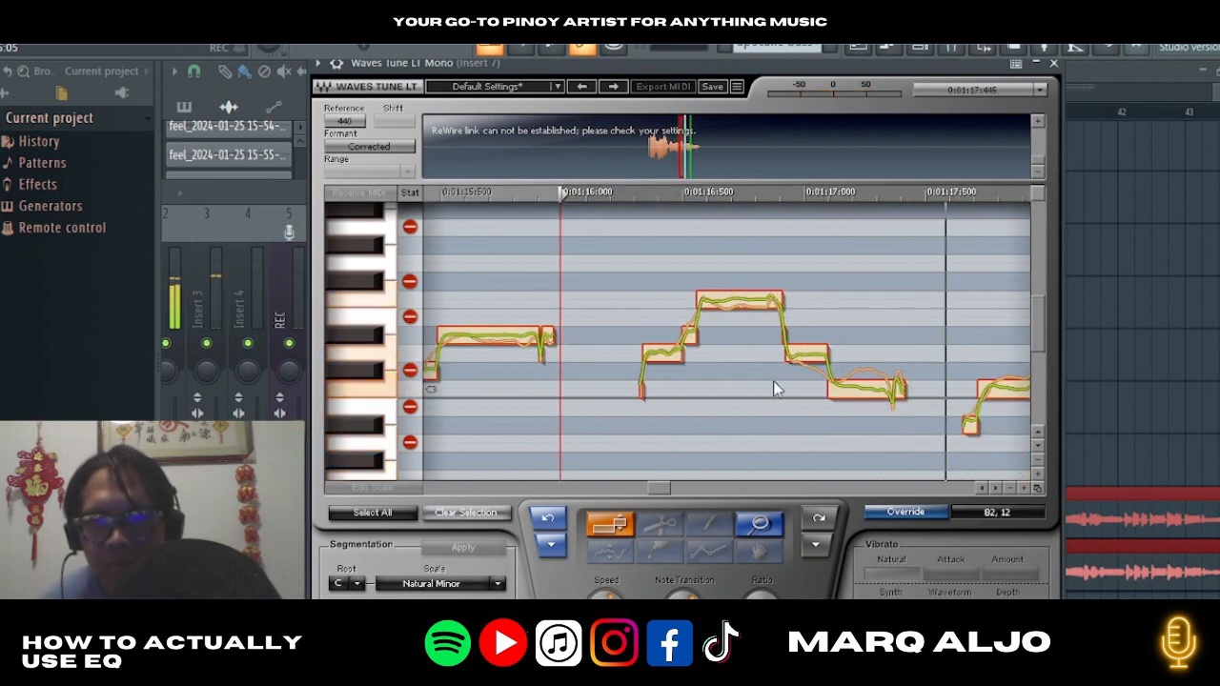
left_click_drag(855, 396, 853, 377)
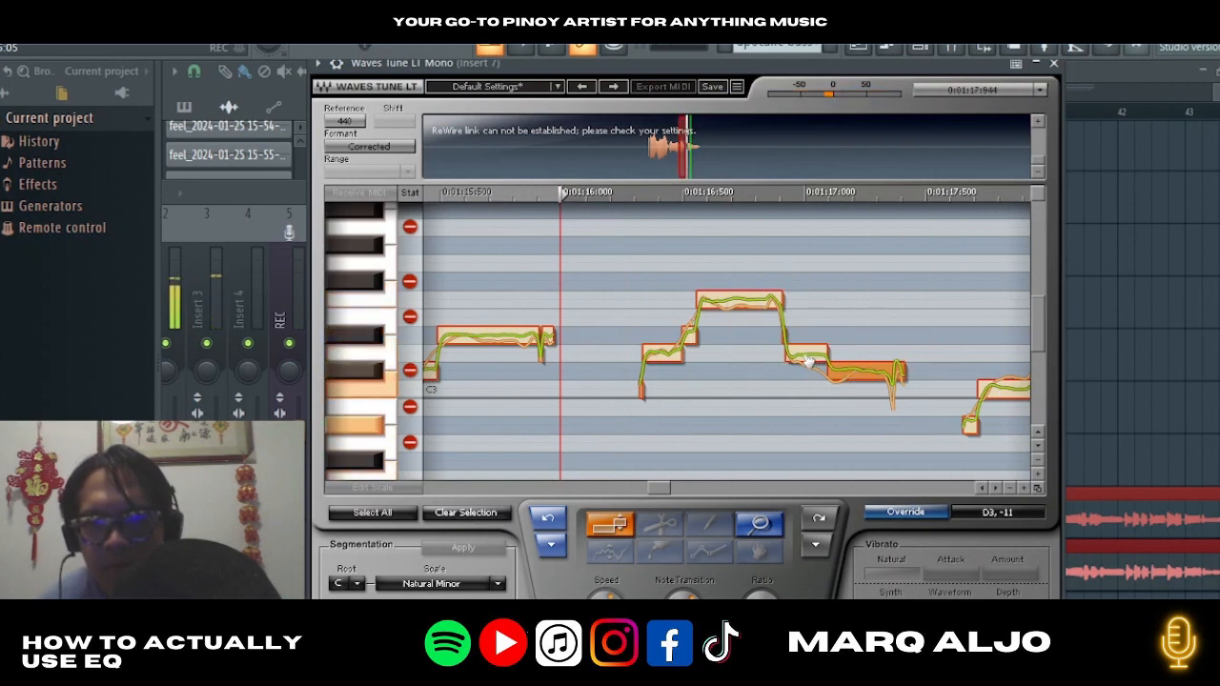
left_click_drag(805, 354, 806, 376)
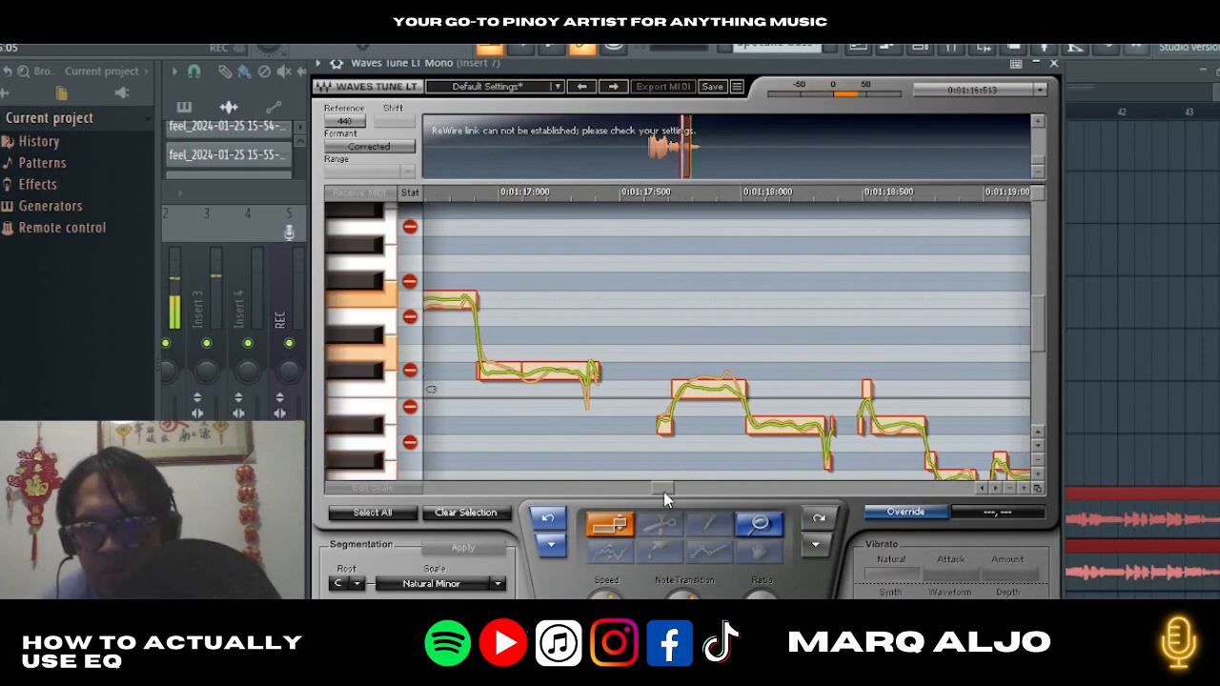
scroll(879, 372, "down", 5)
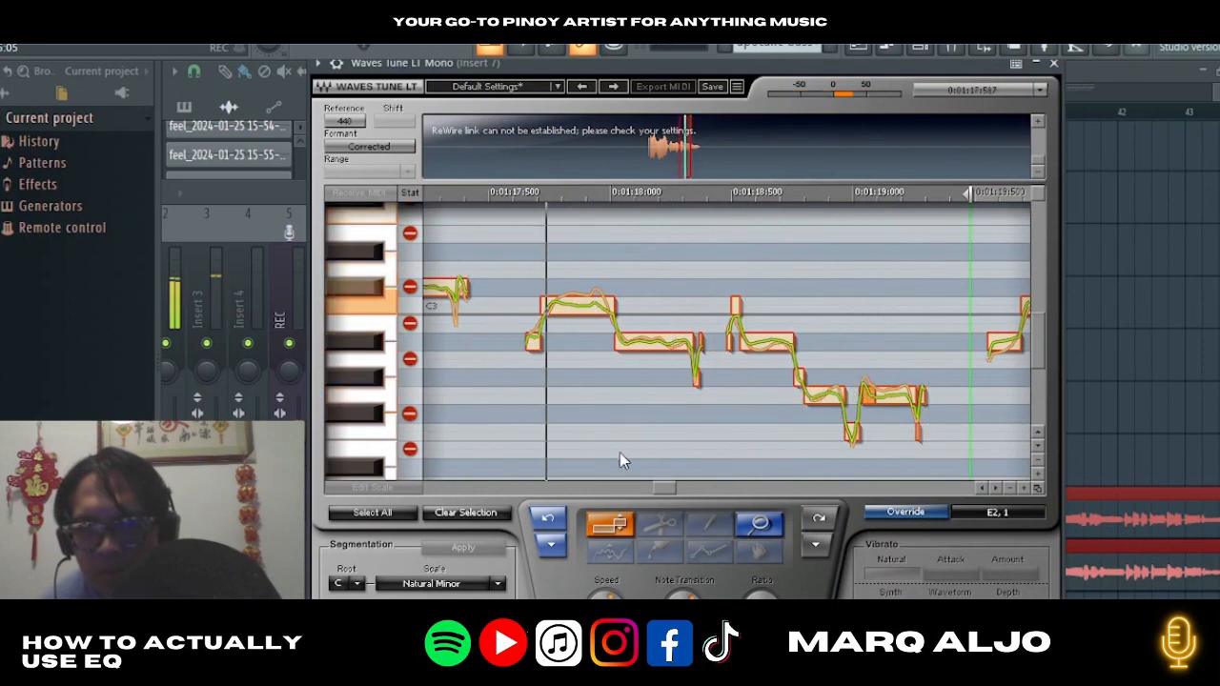
left_click_drag(665, 485, 671, 486)
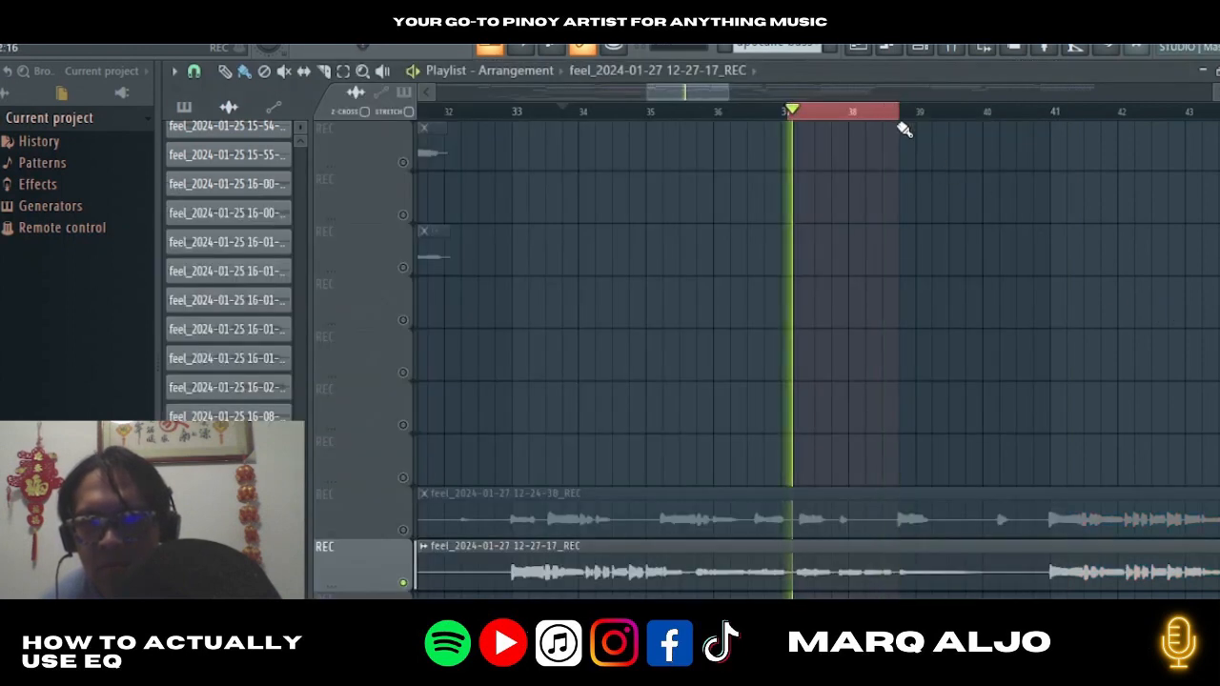
Extend the playlist loop range to just past bar 40, reopen Waves Tune LT Mono and bring up the notes from 0:01:18:000 to 0:01:20:000.
left_click_drag(904, 125, 997, 133)
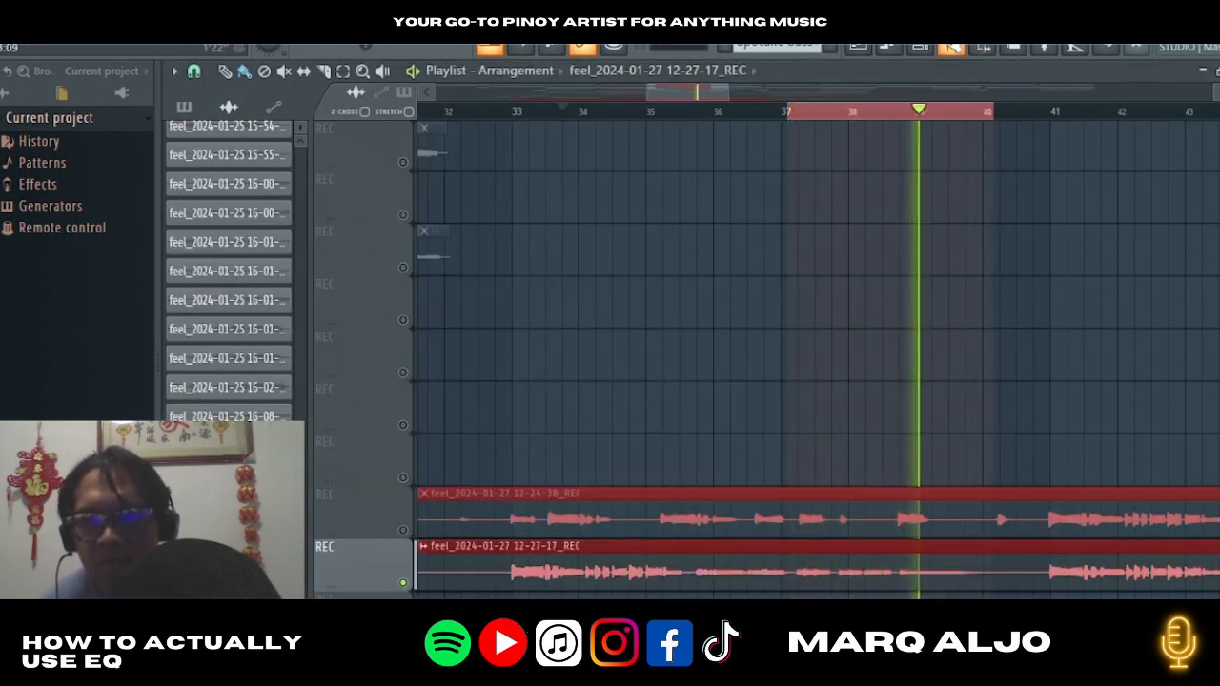
key("F9")
left_click(976, 247)
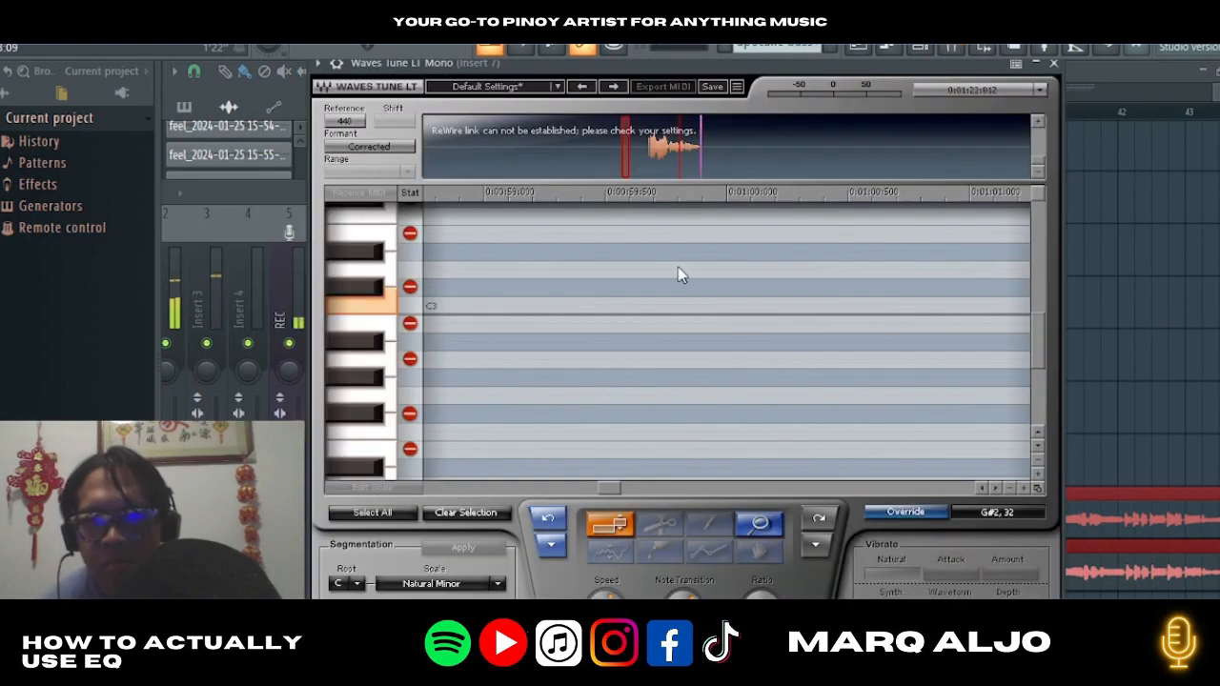
left_click(674, 155)
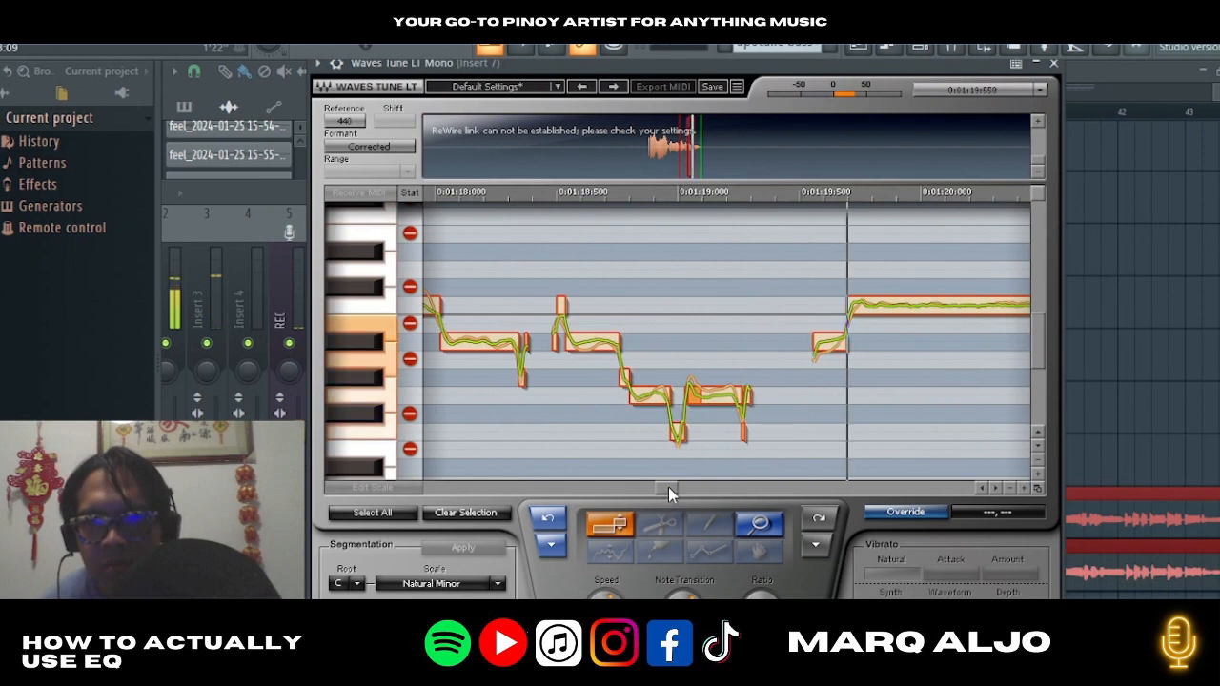
left_click_drag(668, 487, 665, 484)
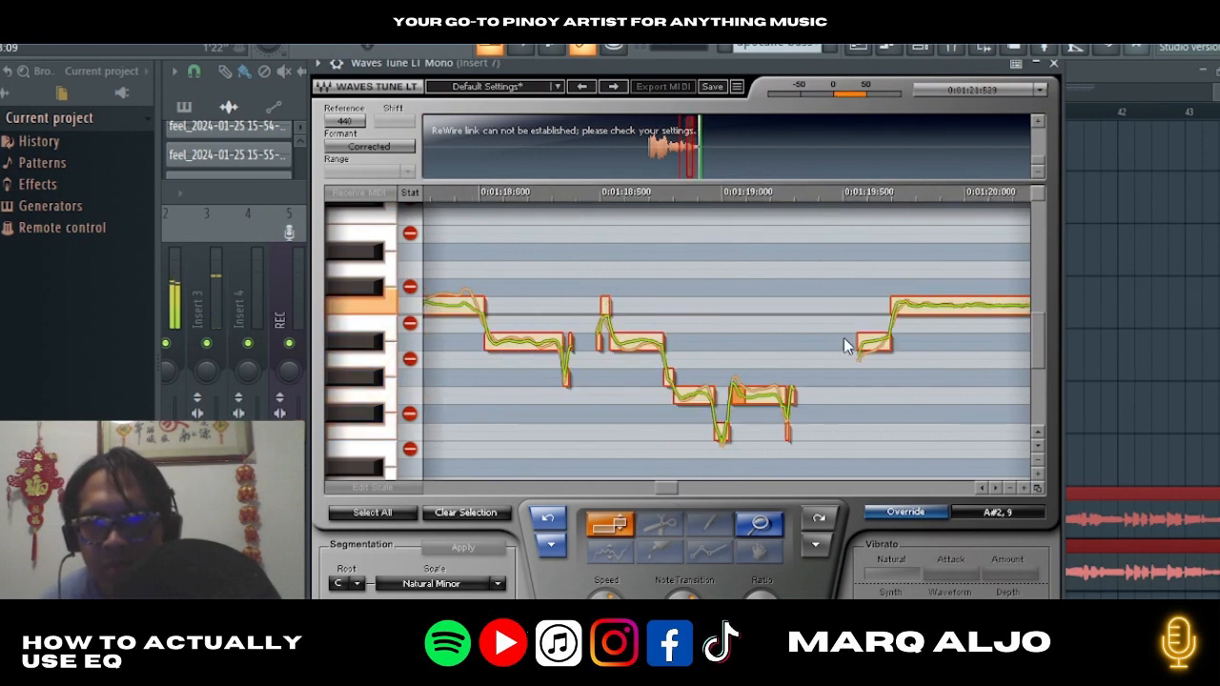
Set the short note just after 0:01:19:500 to A2 and play a playlist loop from bar 33 to partway through bar 40.
left_click_drag(879, 354, 878, 360)
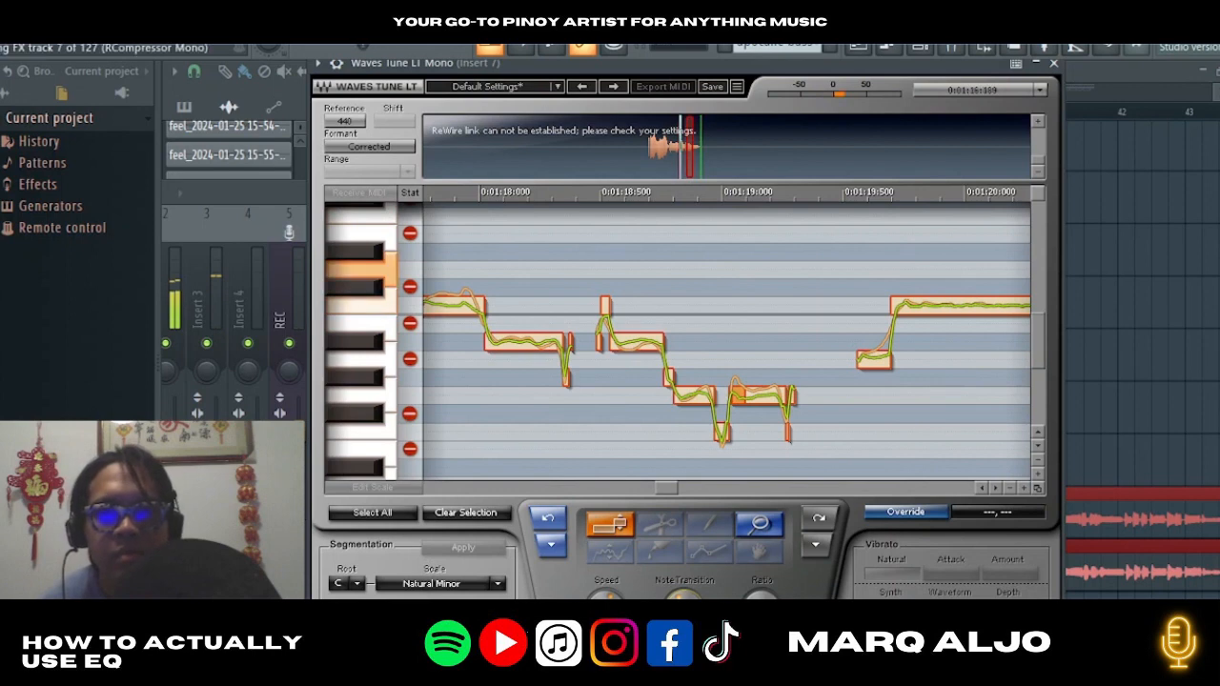
key("Escape")
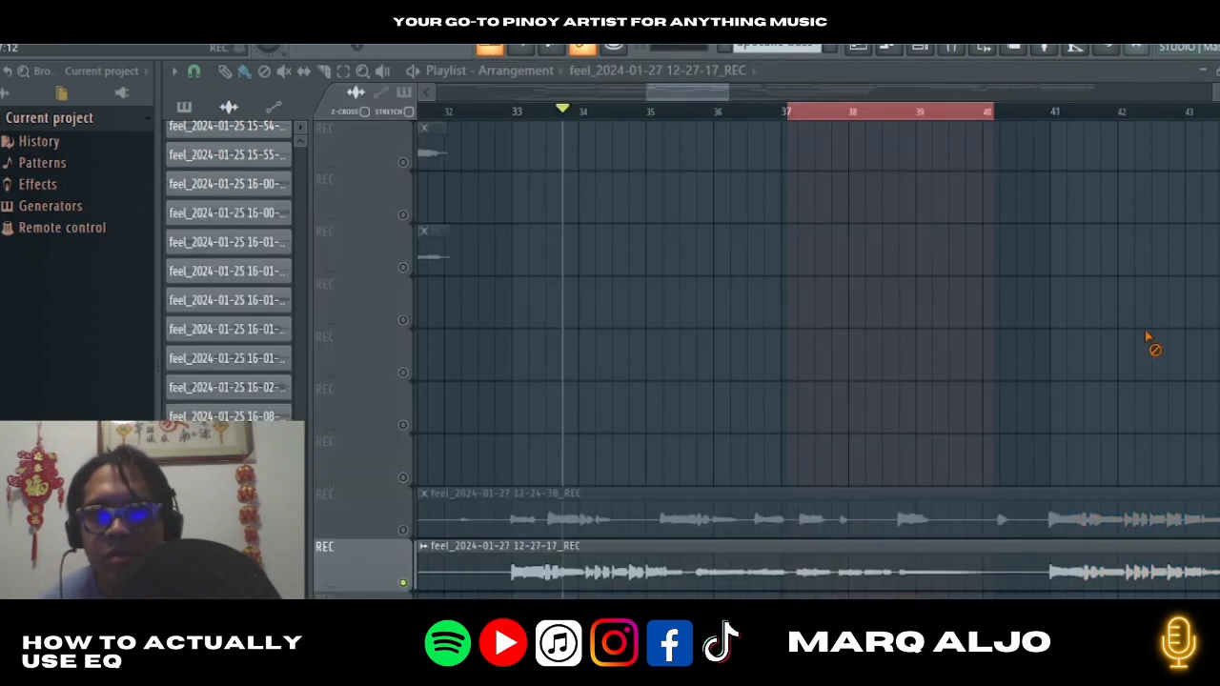
left_click(527, 112)
left_click_drag(527, 115, 1026, 142)
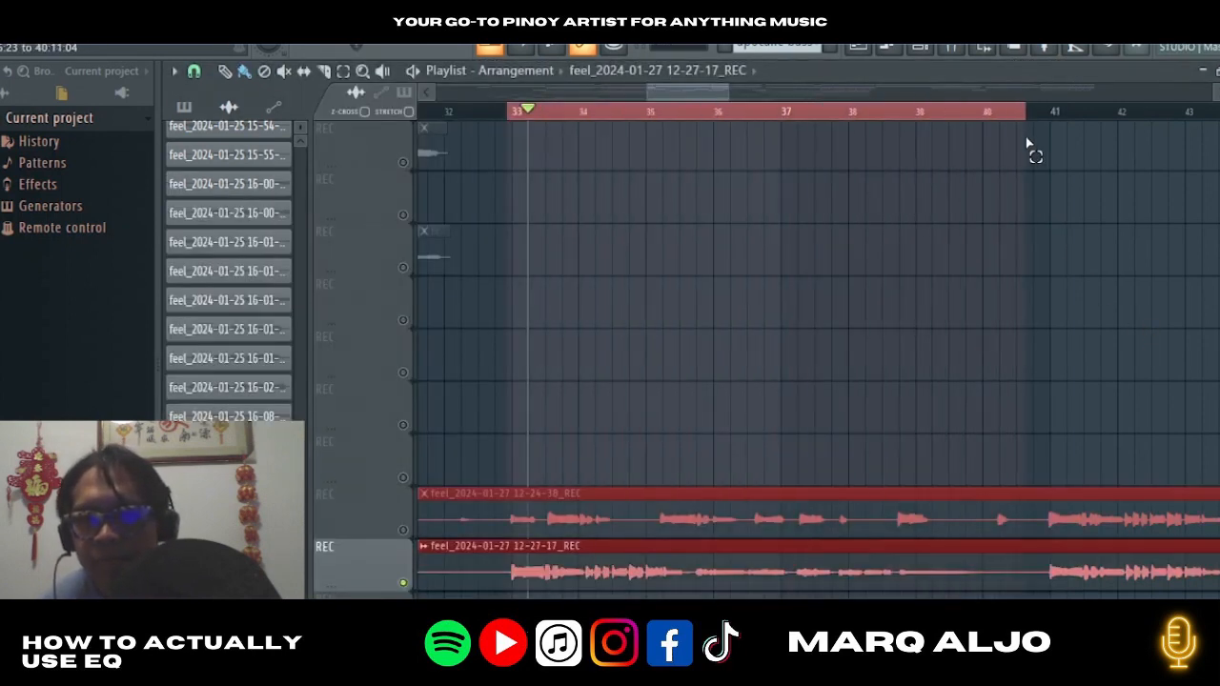
key("space")
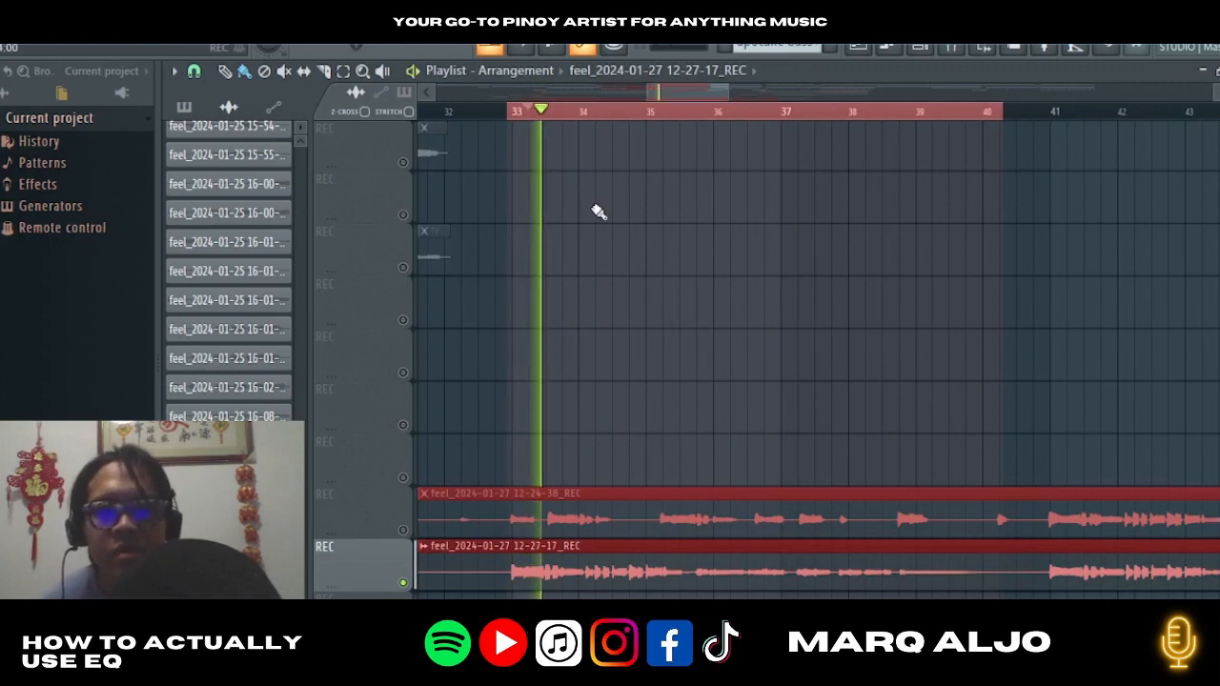
Extend the loop's start back into bar 32, restart playback and look over the playlist tracks while listening.
left_click_drag(522, 116, 476, 117)
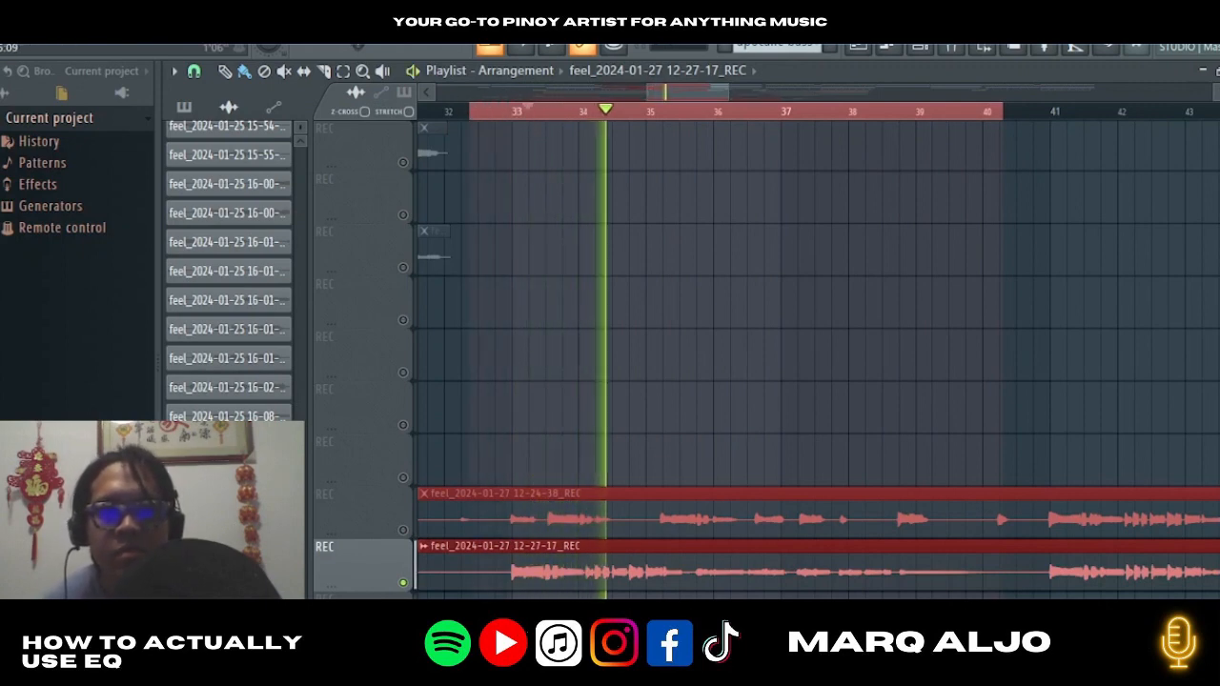
key("space")
key("space")
scroll(492, 328, "up", 6)
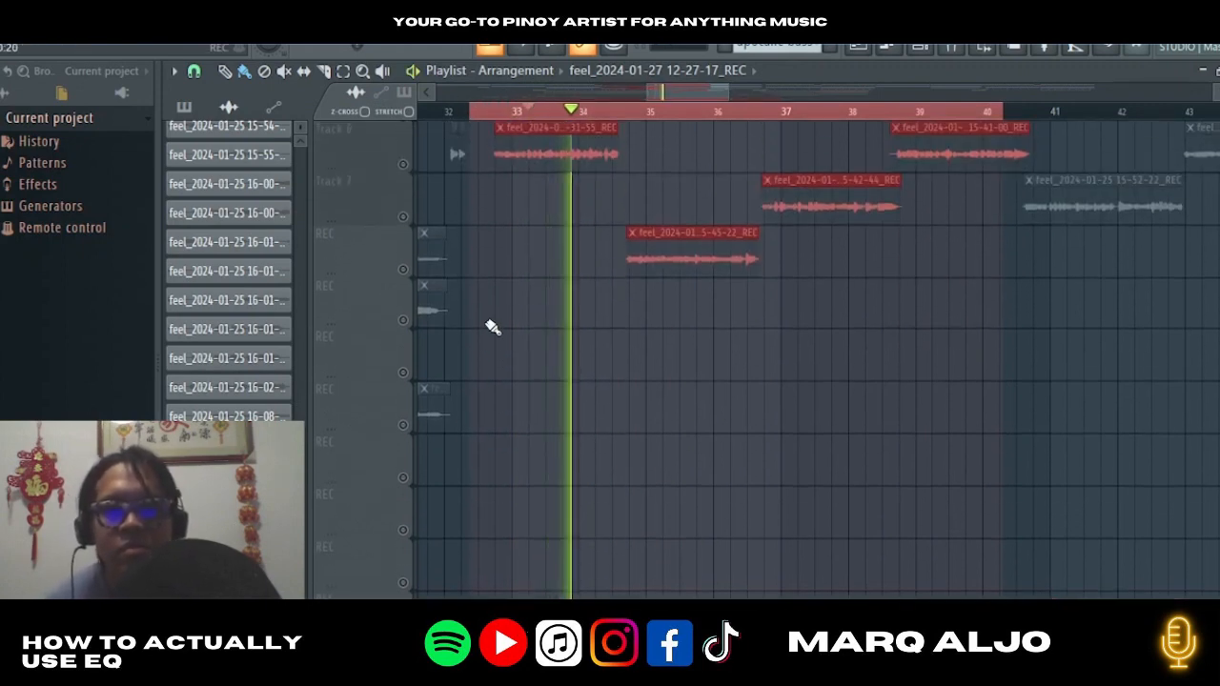
scroll(492, 329, "up", 1)
scroll(491, 327, "down", 10)
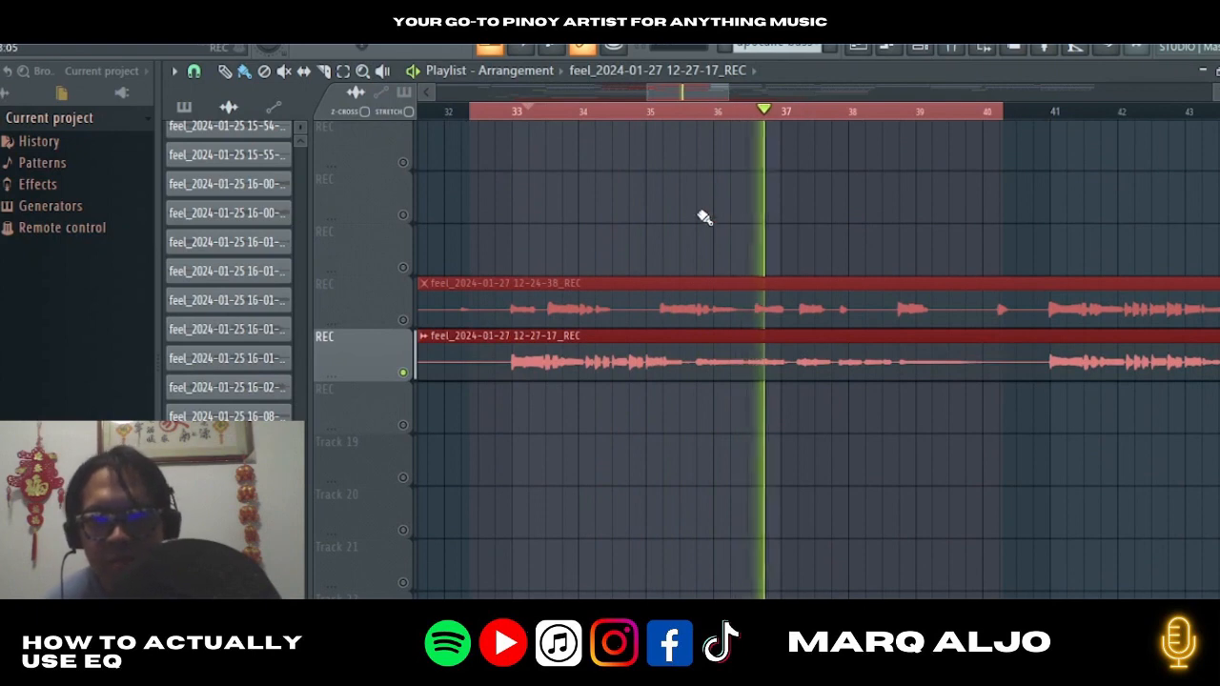
Set the playlist loop range from late in bar 35 to late in bar 36 and reopen Waves Tune LT Mono on Insert 7.
left_click(698, 113)
left_click_drag(699, 113, 752, 133)
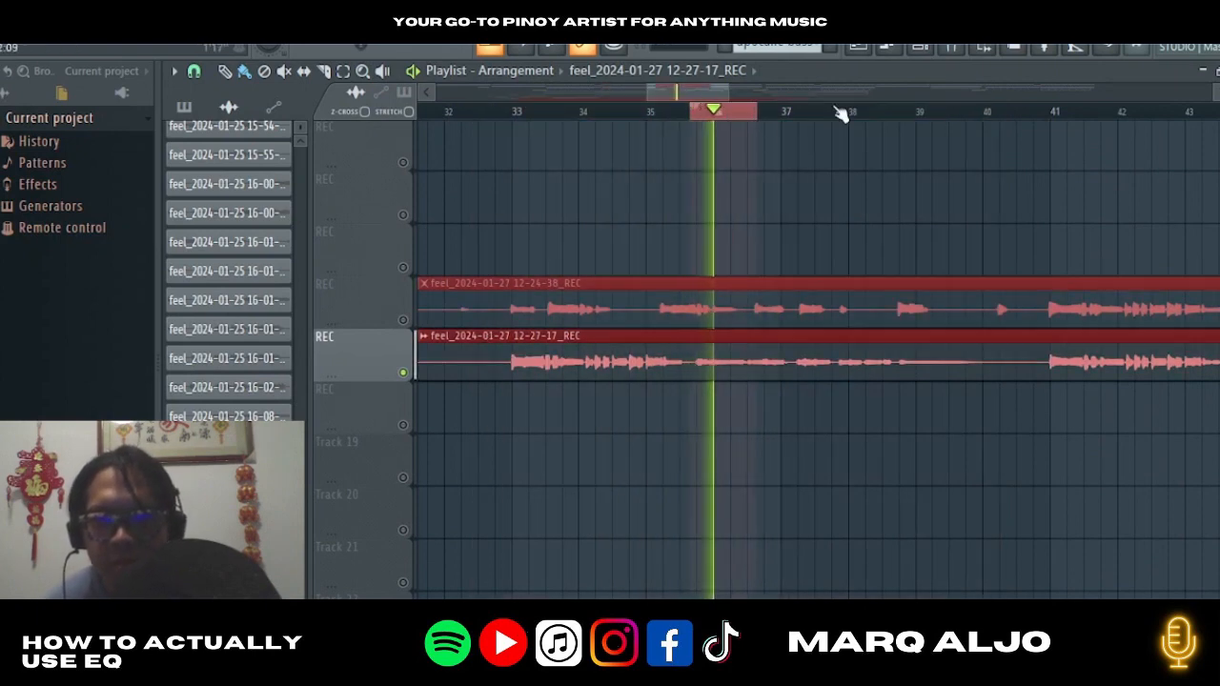
key("F9")
left_click(961, 250)
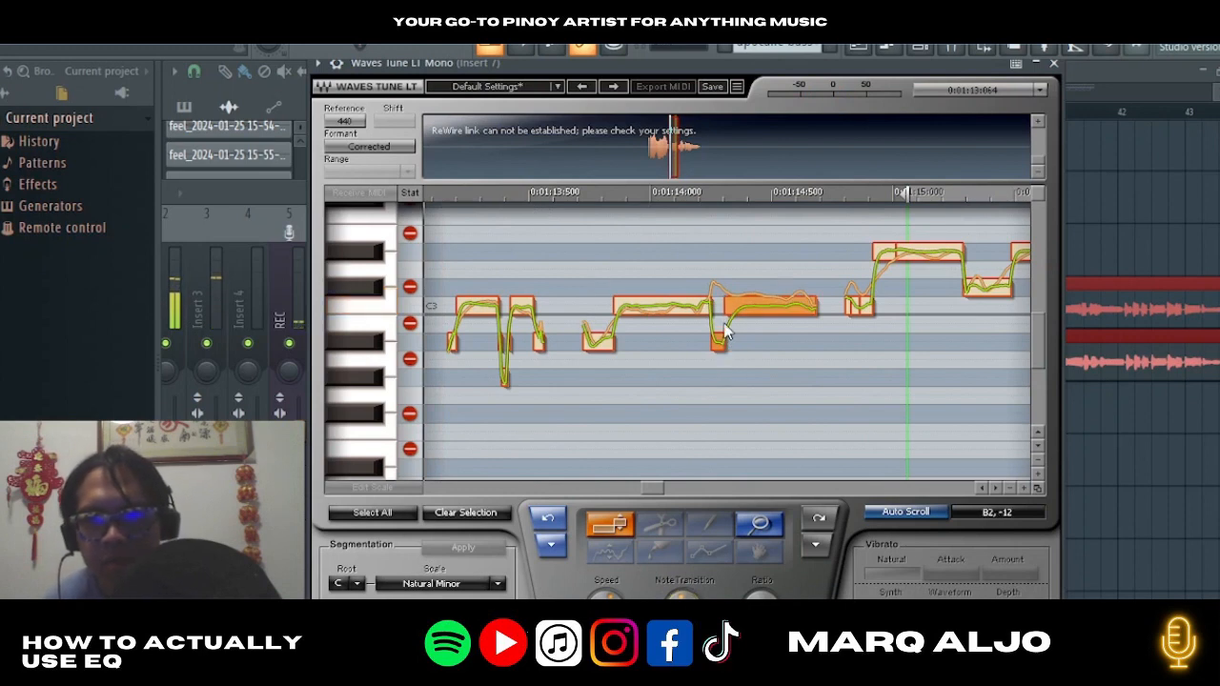
Set the short note near 0:01:14:200 to C3 and the longer note right after it to C#3, leaving no notes selected.
left_click(561, 516)
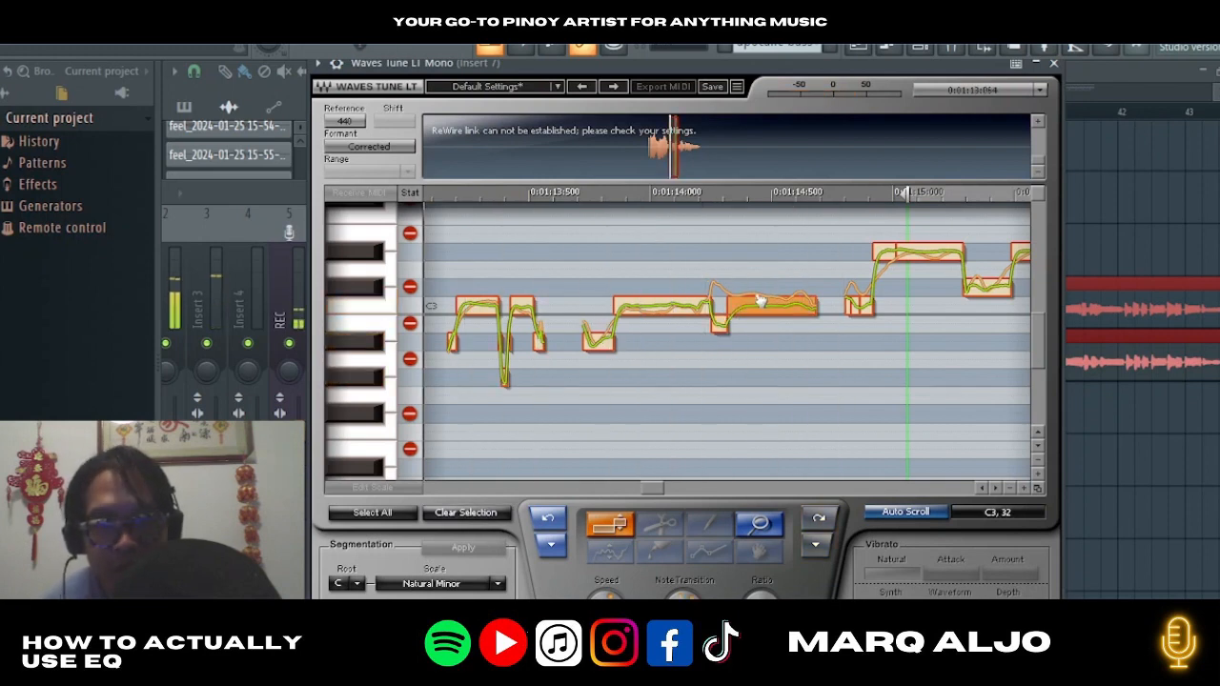
left_click_drag(761, 301, 761, 284)
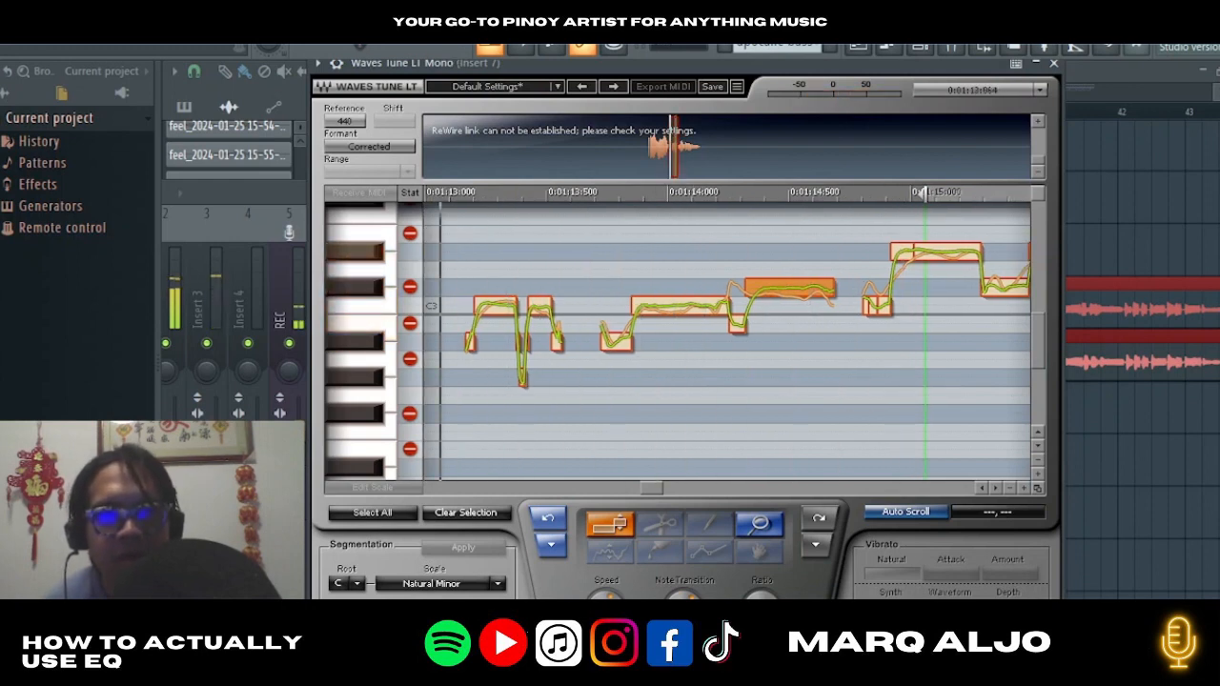
left_click(738, 315)
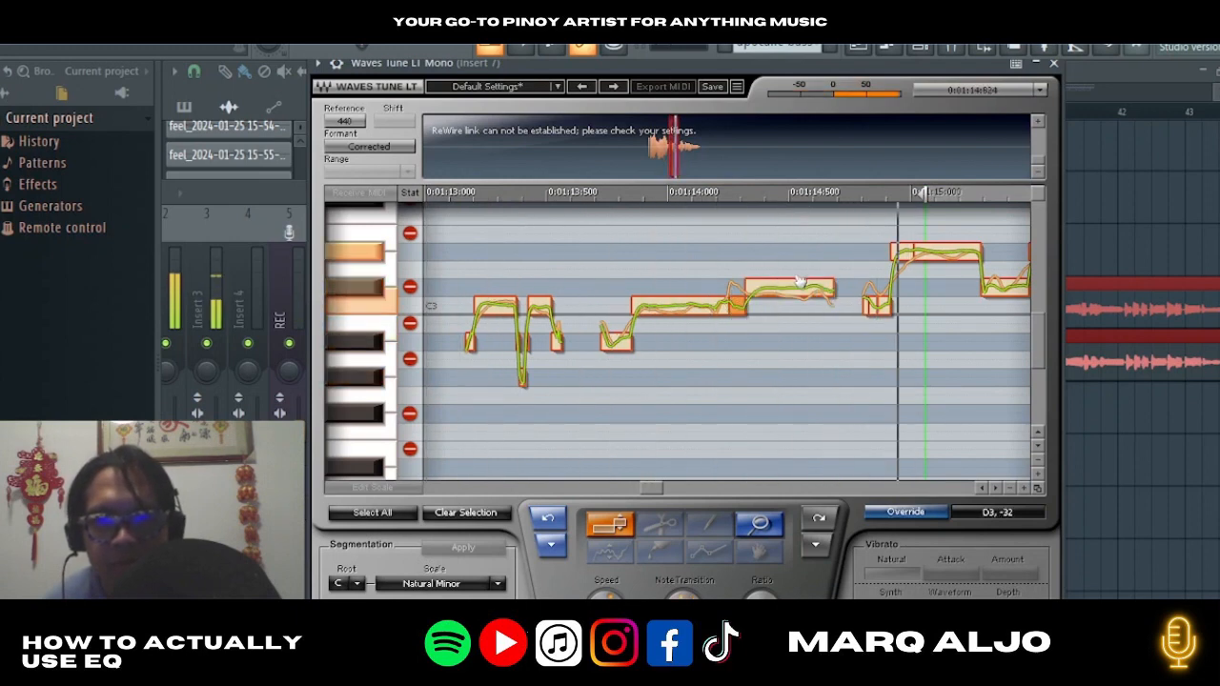
left_click_drag(632, 264, 785, 322)
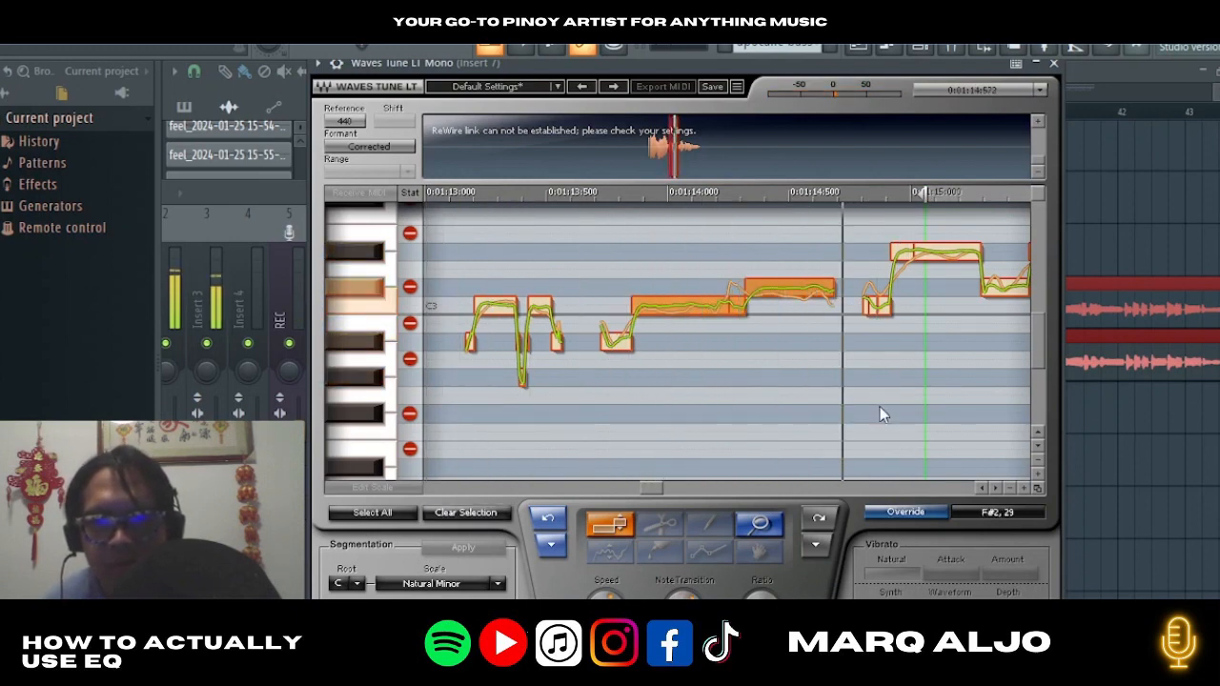
left_click(896, 372)
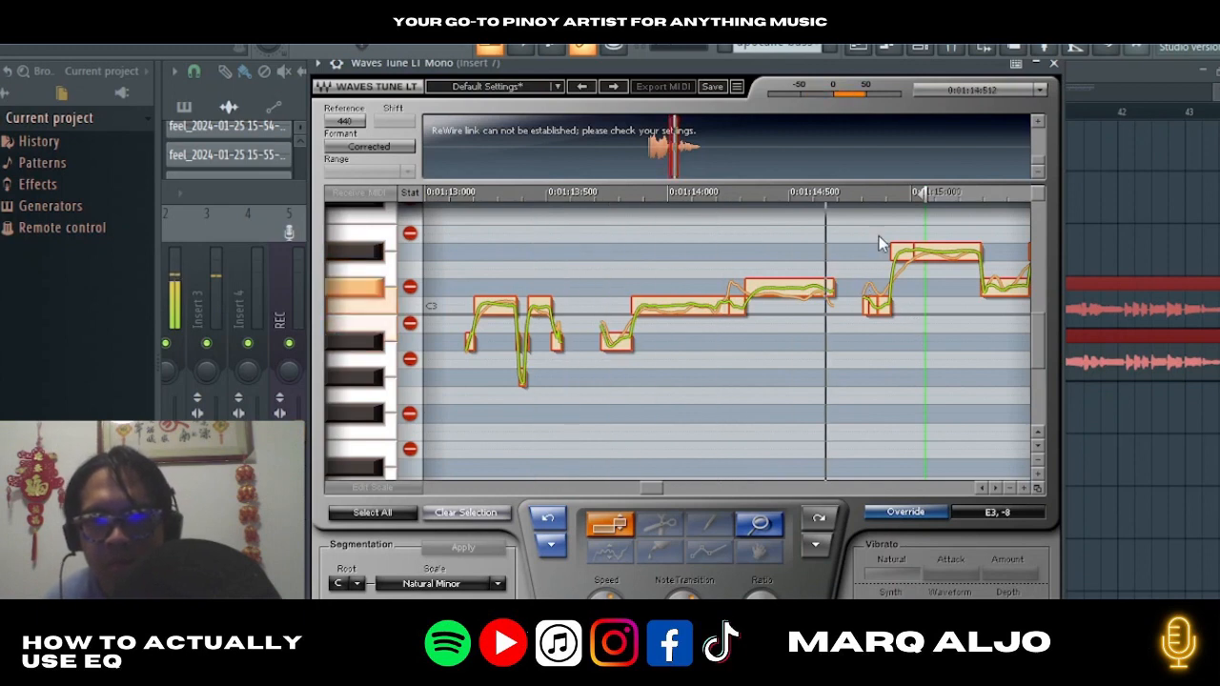
Return to the playlist, play the vocal without a loop range from just before bar 33, stop playback and save the project.
left_click(1065, 457)
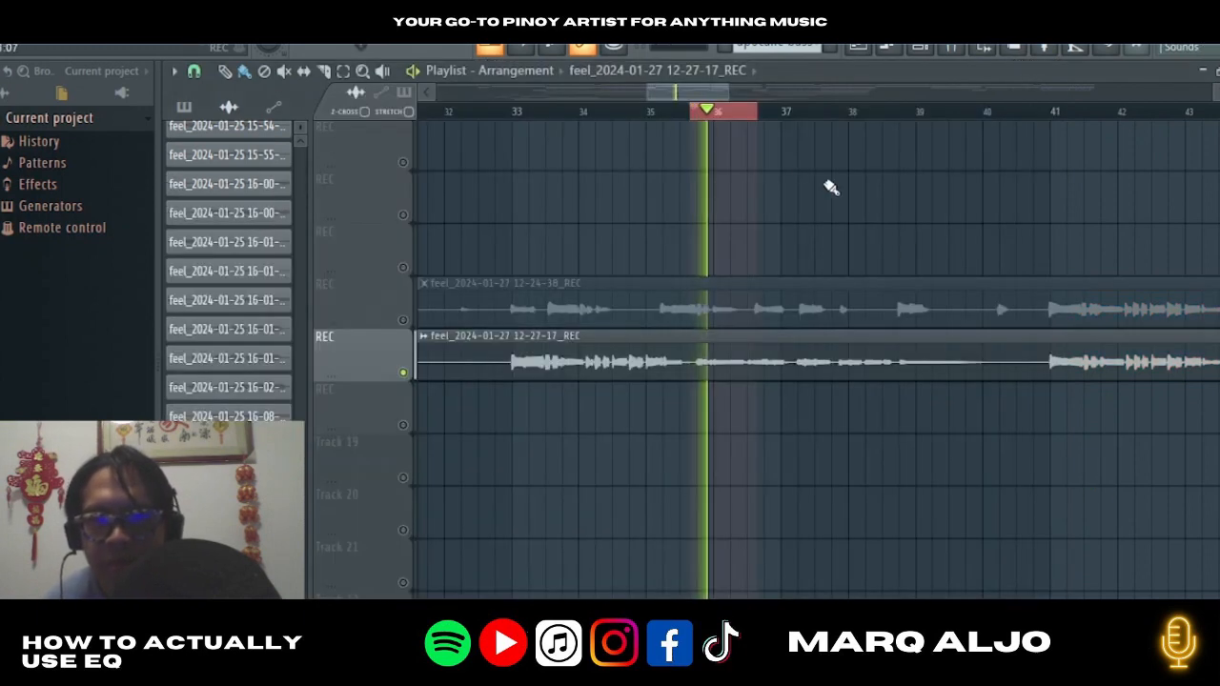
left_click(505, 118)
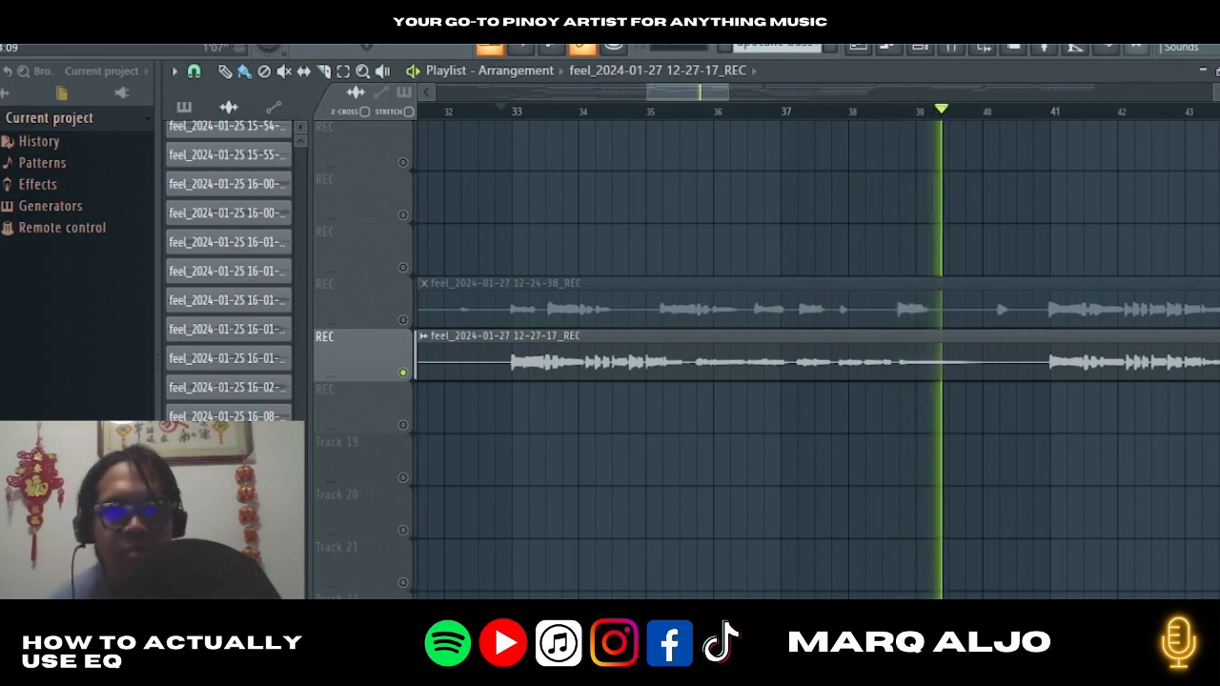
key("space")
left_click(3, 43)
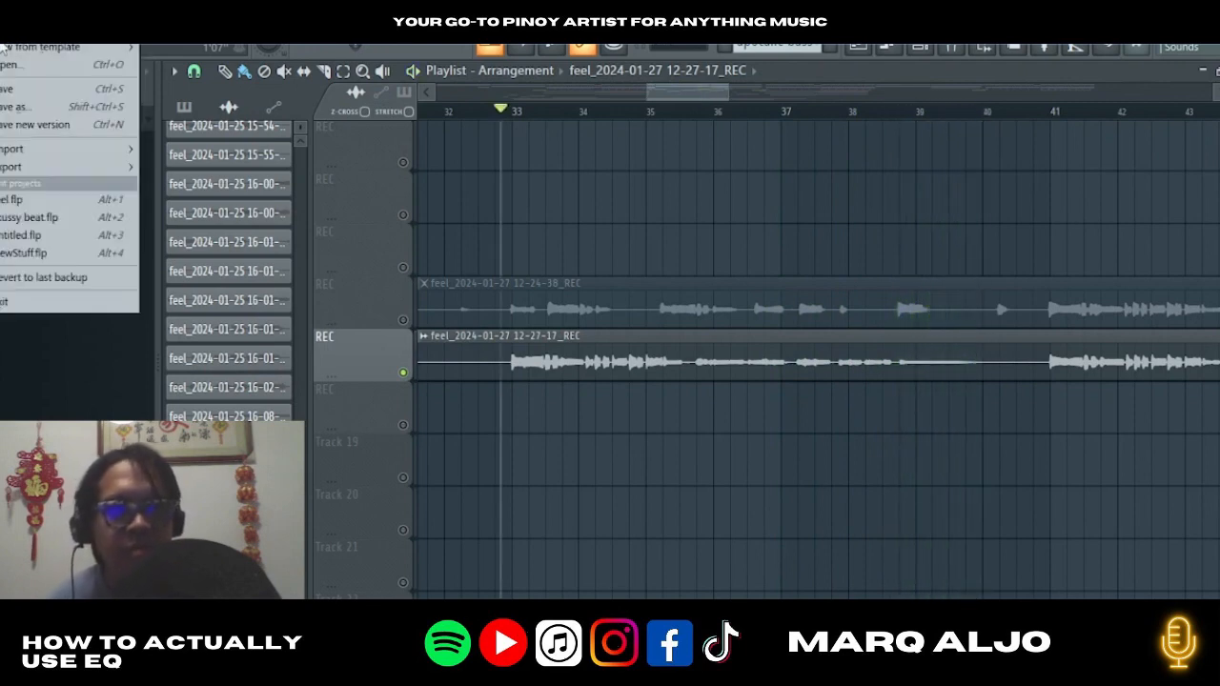
left_click(7, 92)
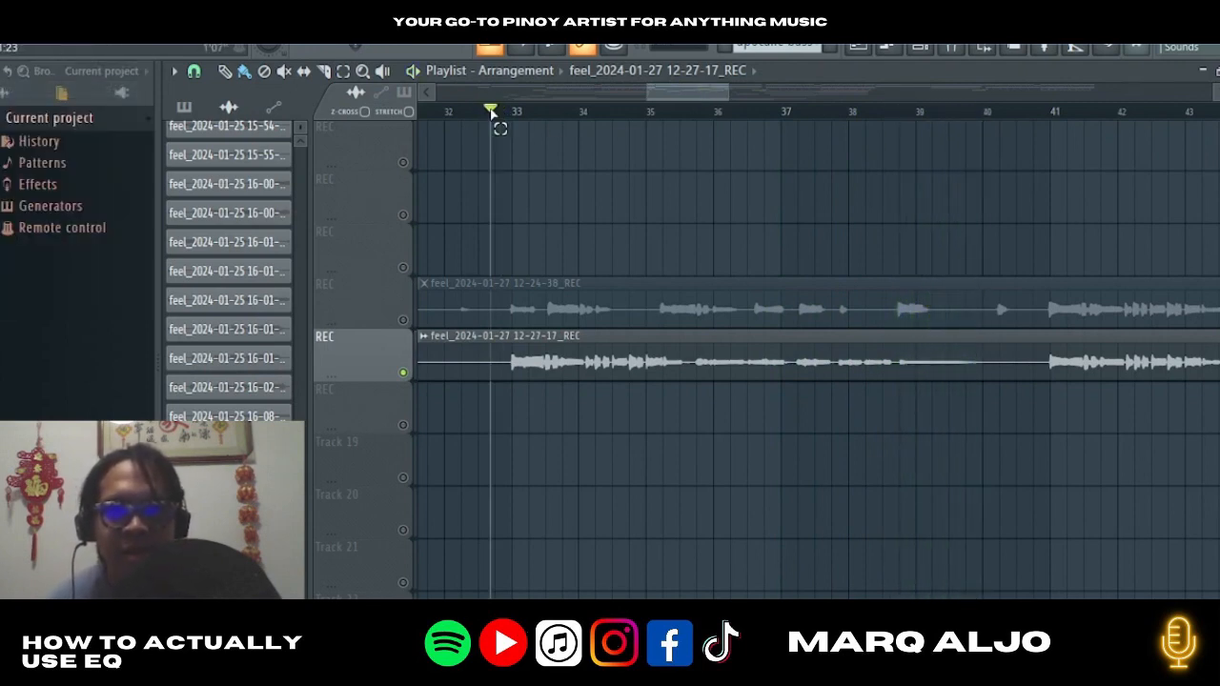
Reopen Waves Tune LT Mono on Insert 7 and bring up the notes from 0:01:09:000 to 0:01:11:000.
left_click(967, 45)
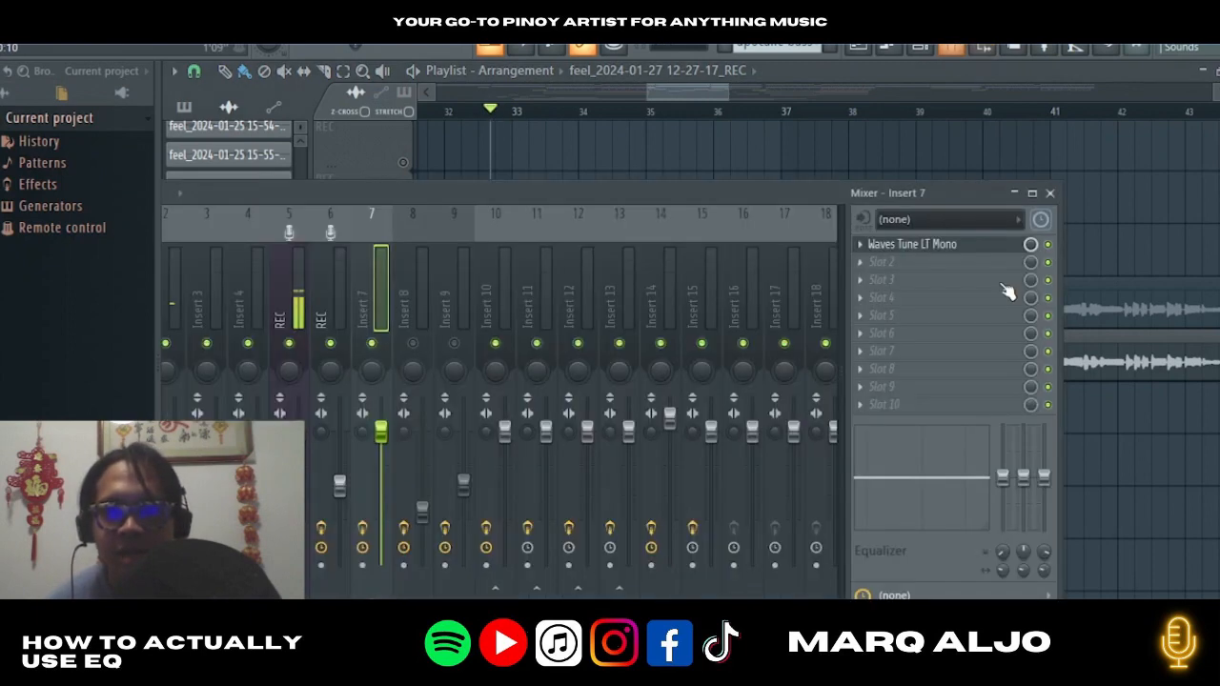
left_click(961, 245)
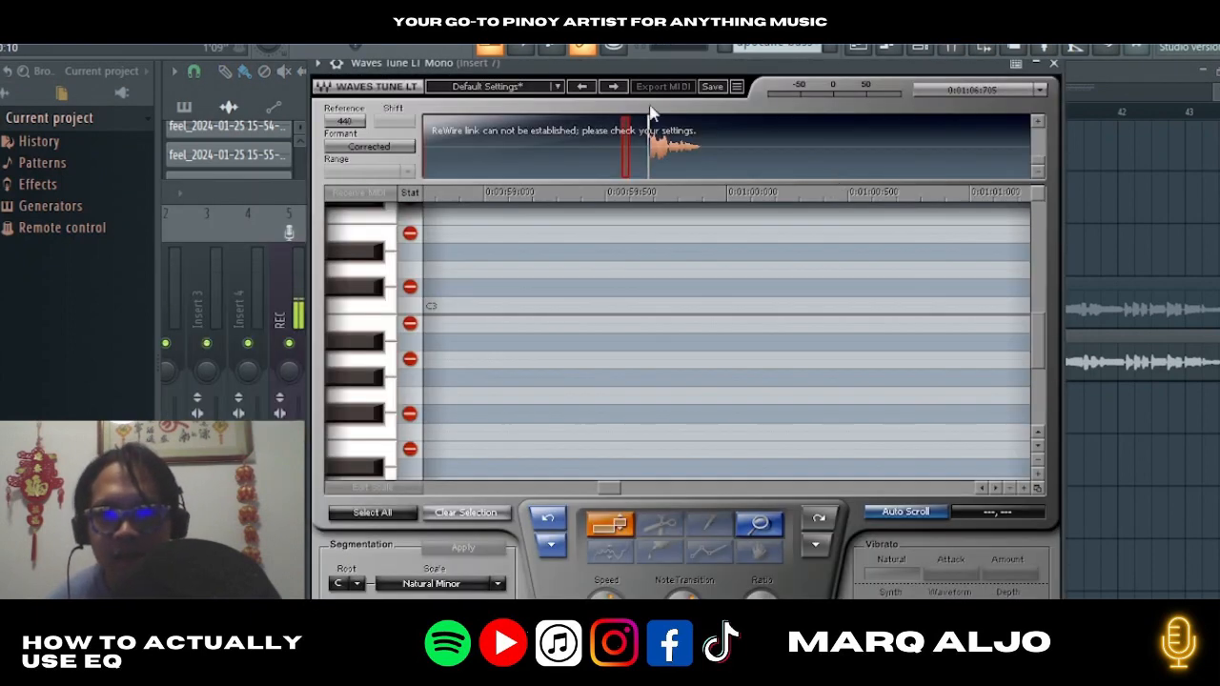
left_click(649, 151)
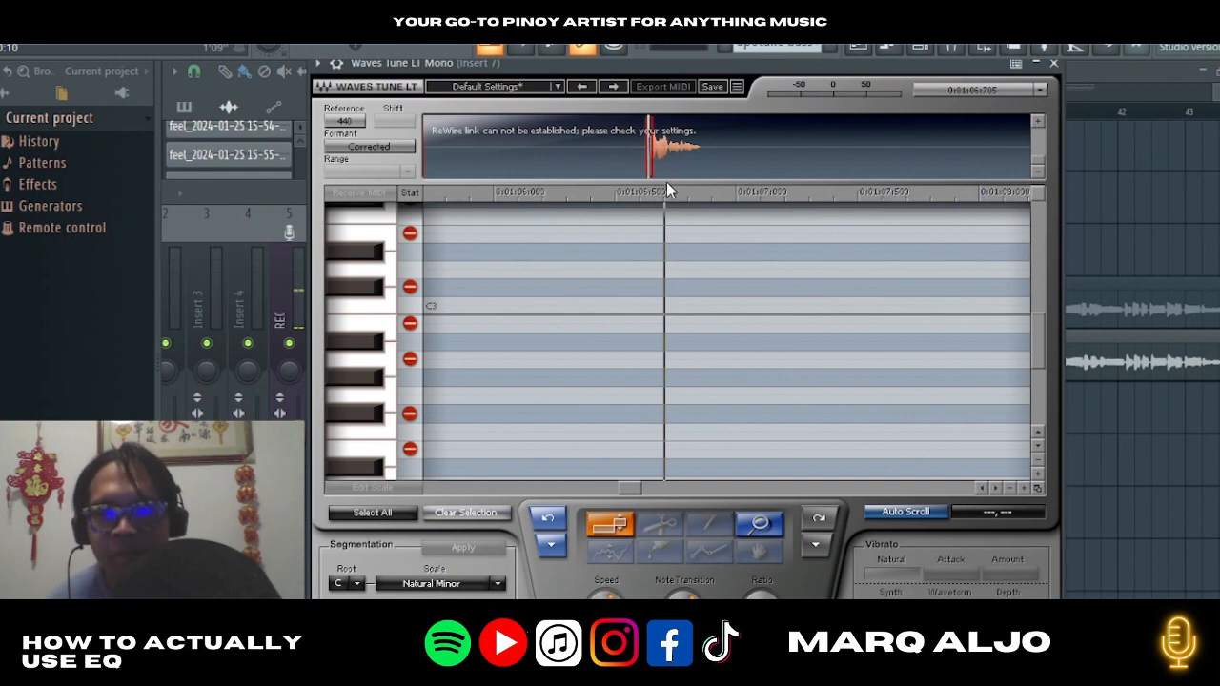
left_click(662, 151)
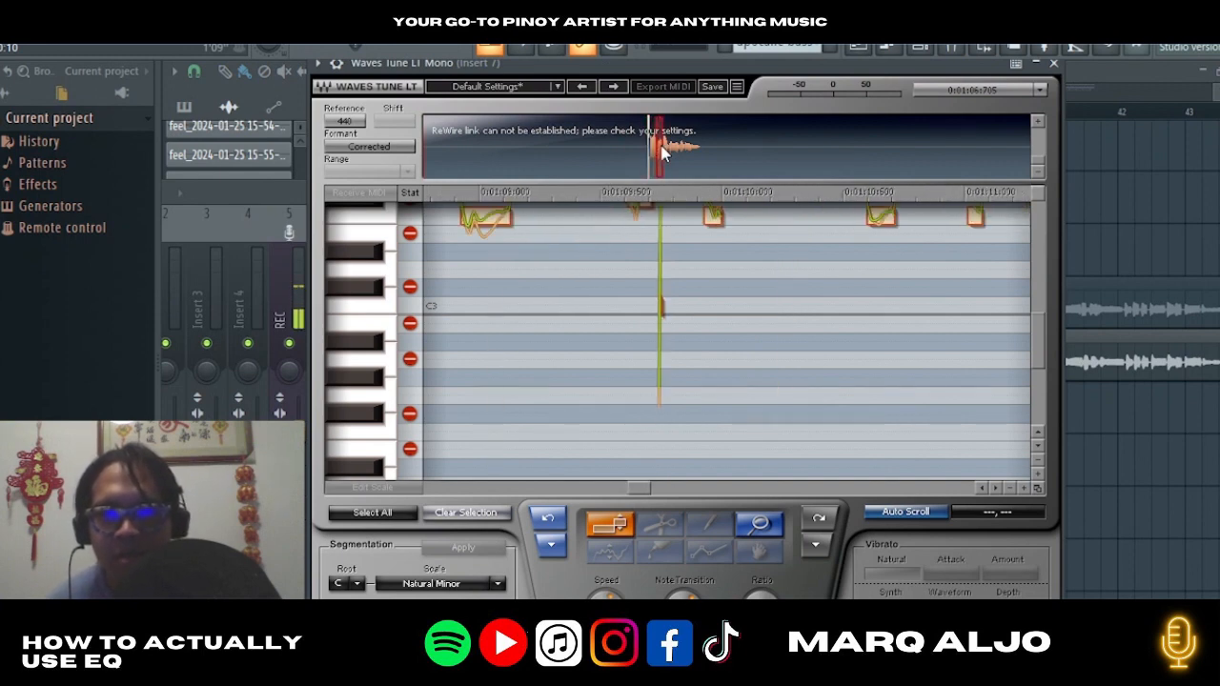
left_click_drag(453, 71, 472, 83)
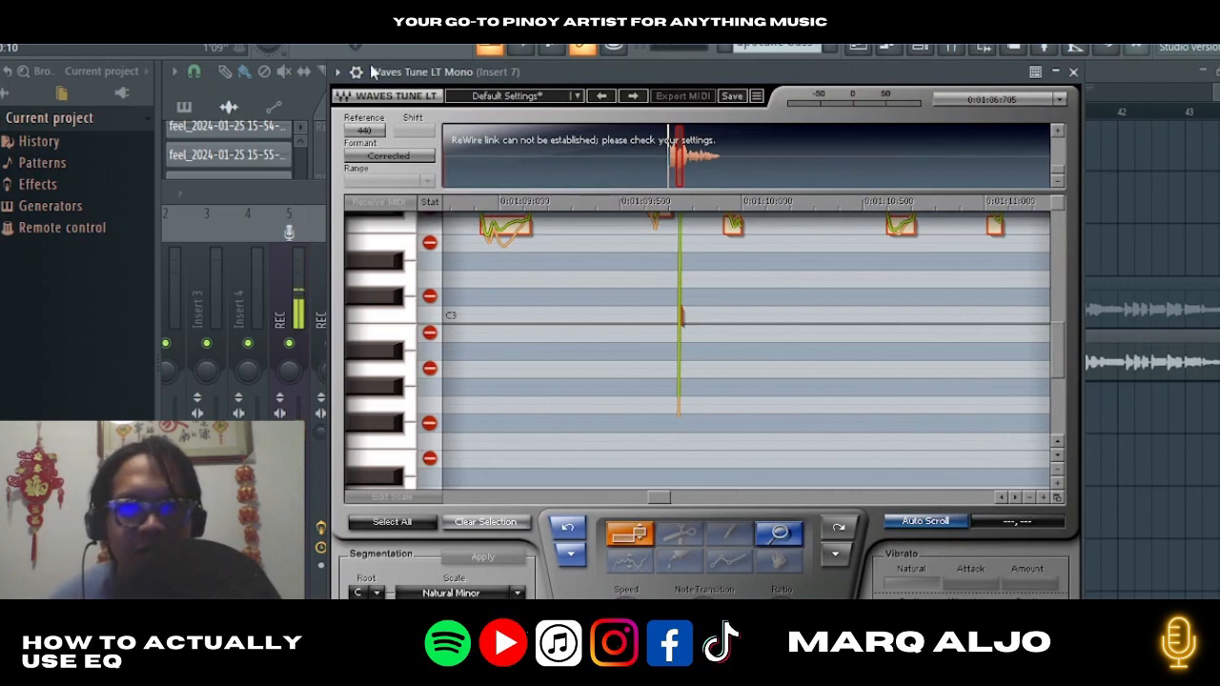
left_click_drag(401, 72, 391, 64)
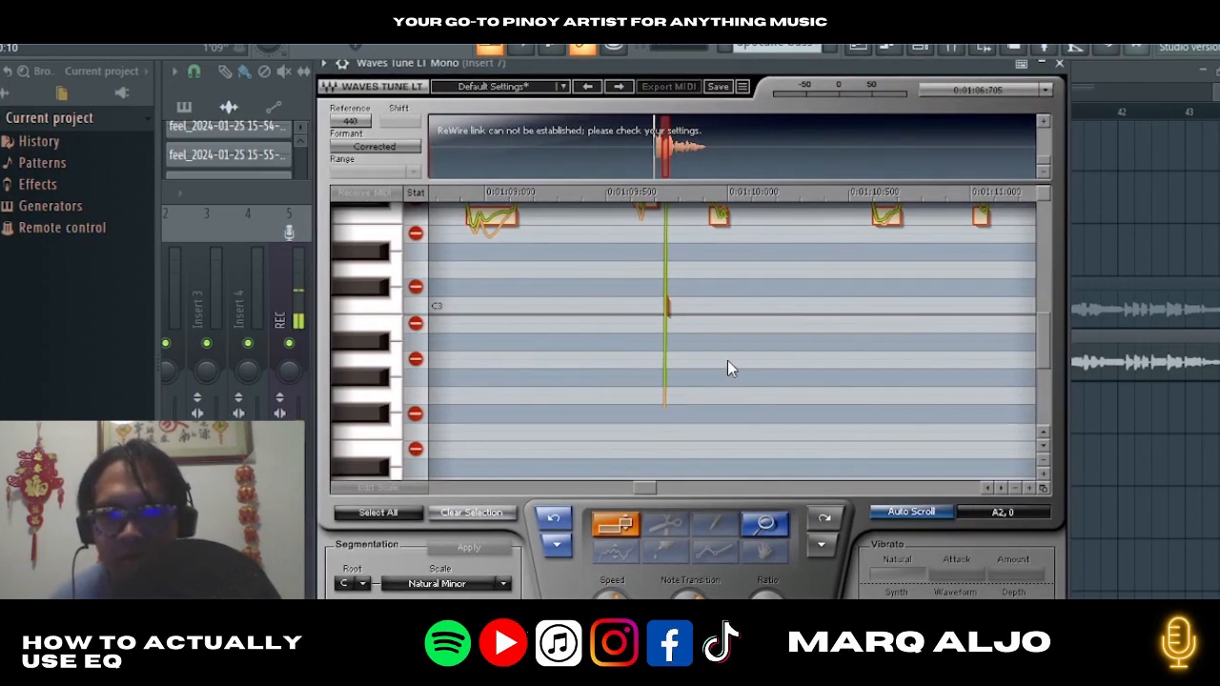
scroll(727, 362, "up", 2)
scroll(722, 366, "up", 2)
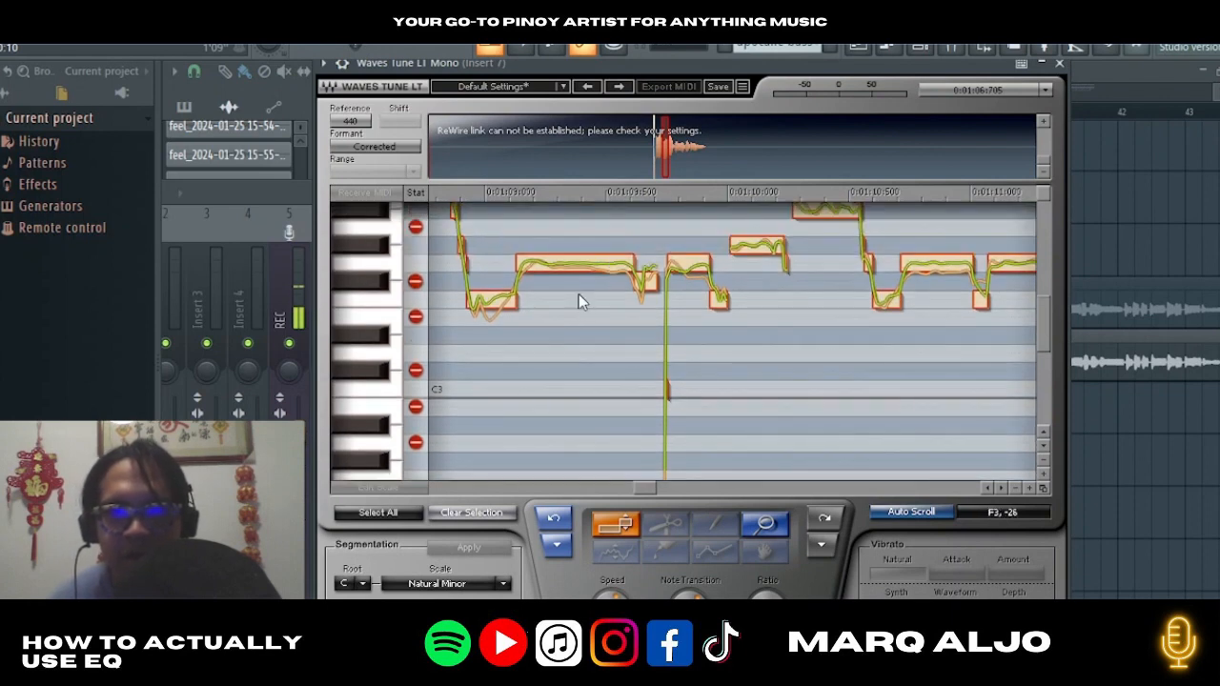
Highlight the long note between 0:01:09:000 and 0:01:09:500 to examine its pitch curve, and clear its selection.
left_click(590, 271)
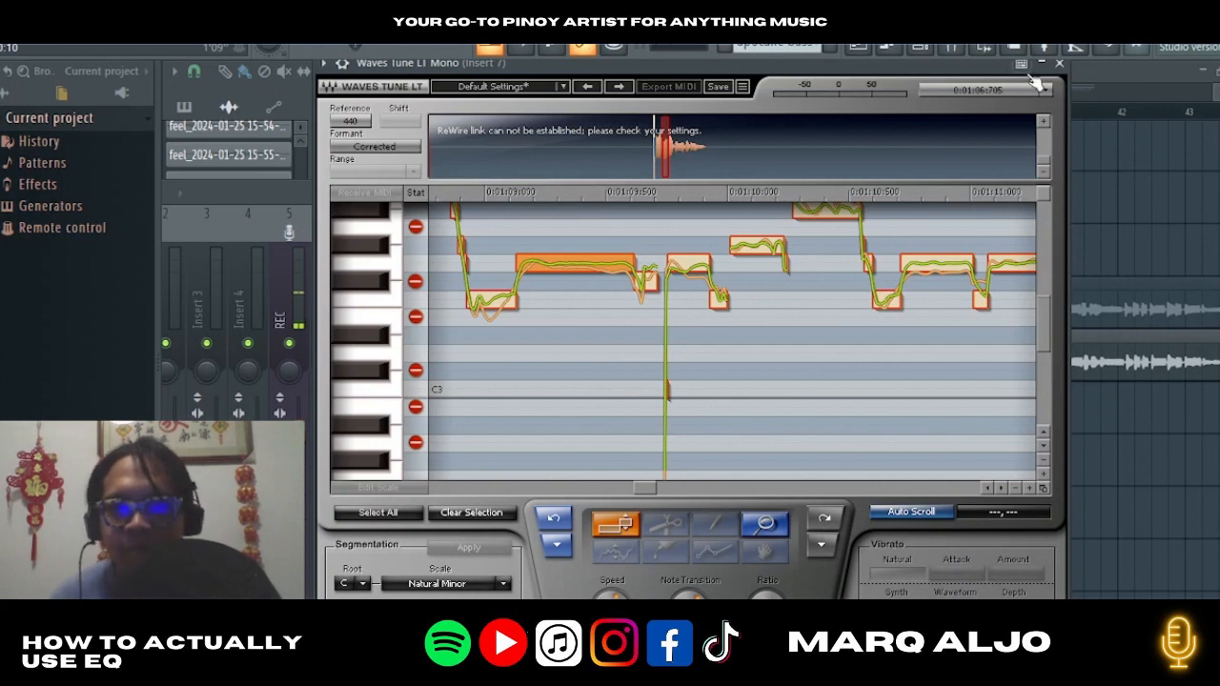
left_click_drag(912, 62, 921, 72)
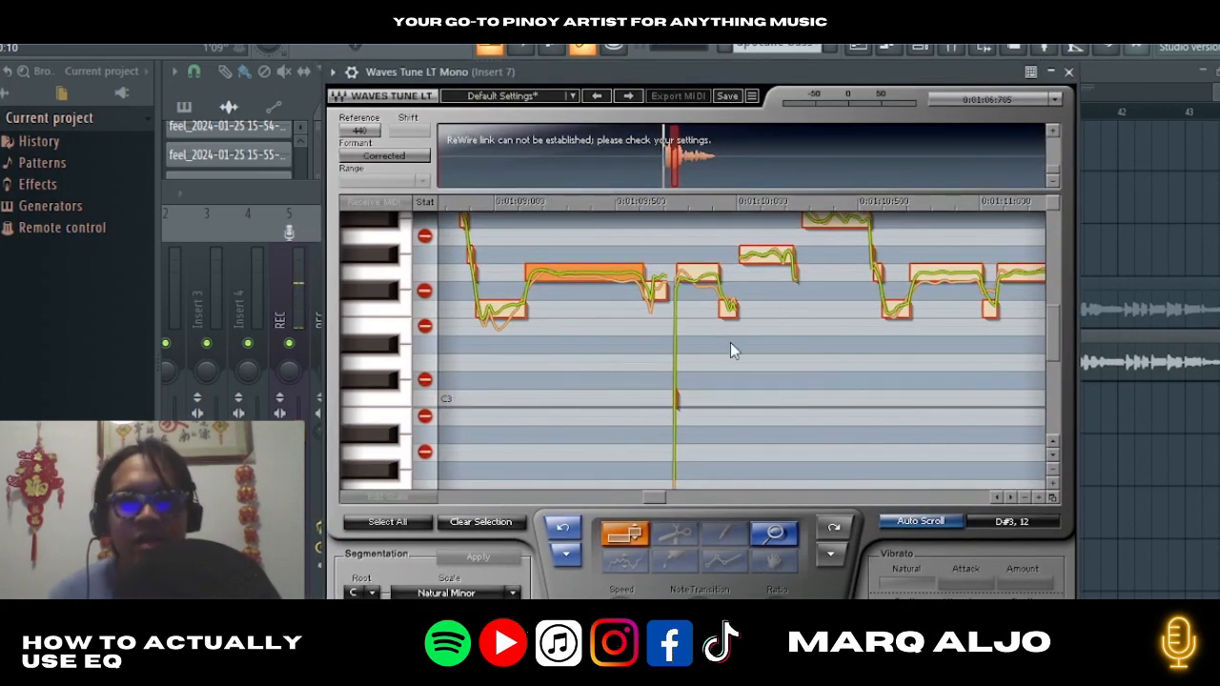
scroll(730, 343, "up", 1)
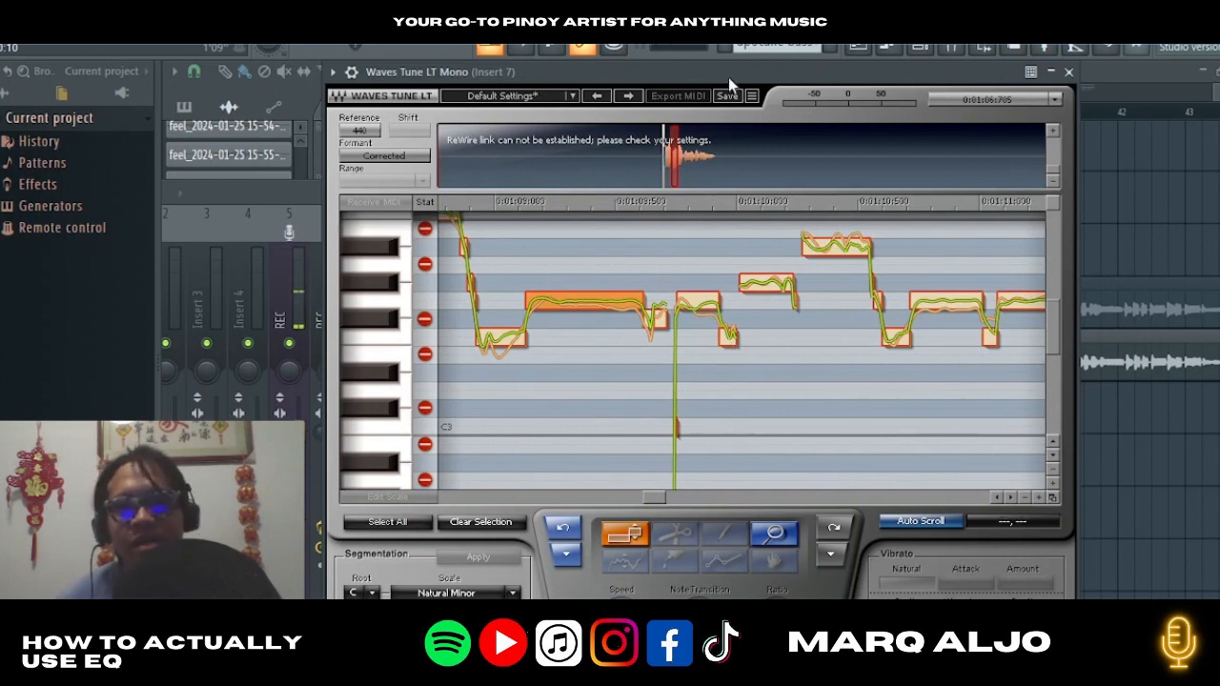
left_click(605, 312)
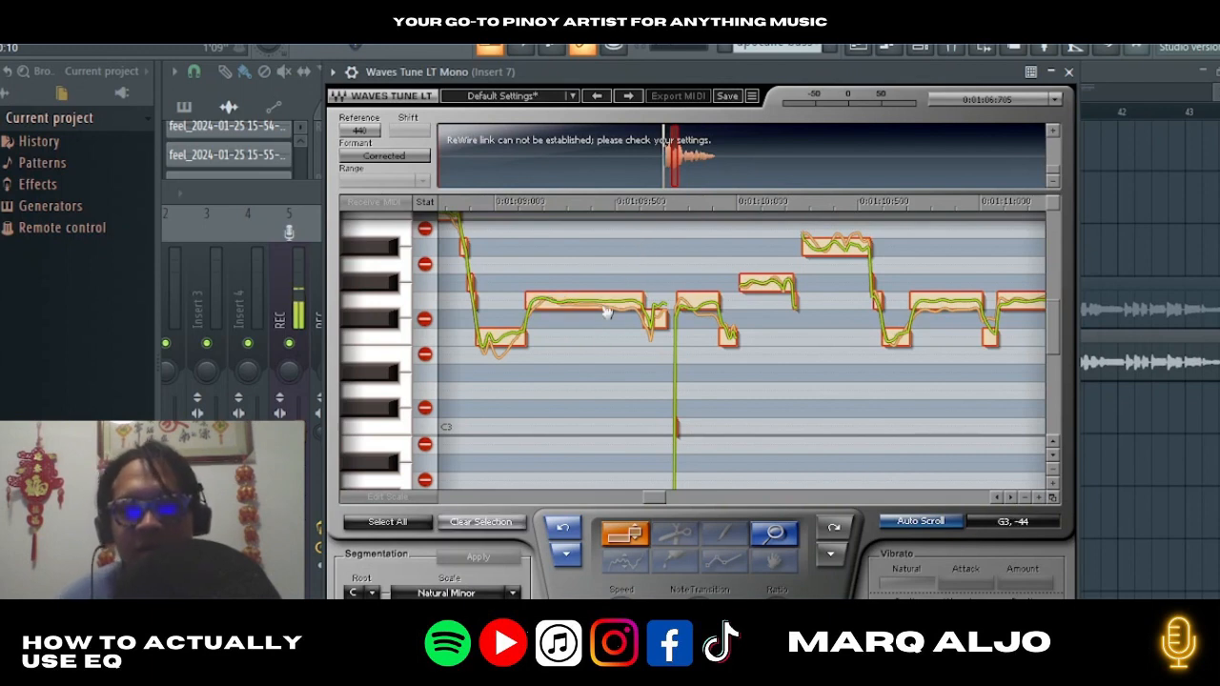